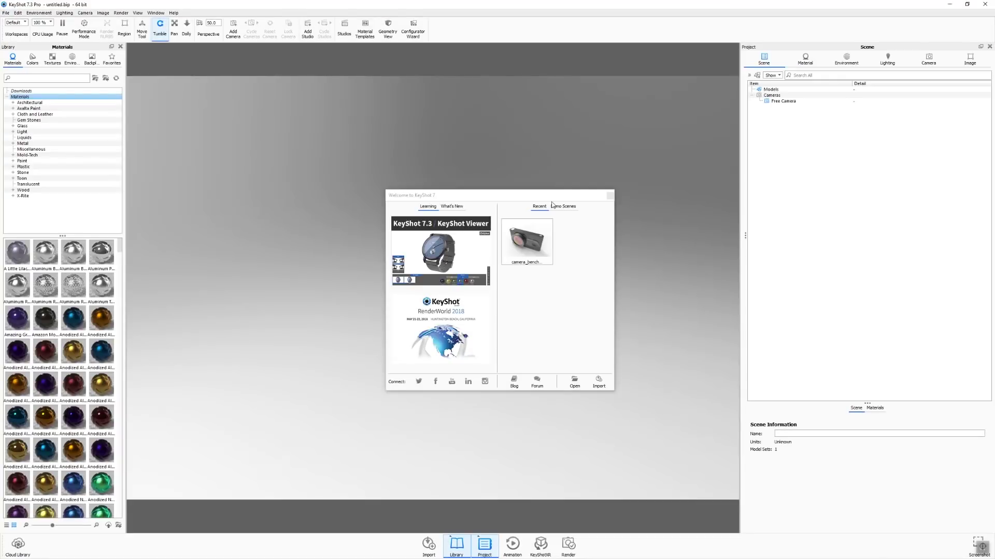
- Dismiss the welcome window, shrink the application window, and open the Geometry folder of the Advanced Animation workshop inside Workshops
click(610, 195)
double_click(520, 7)
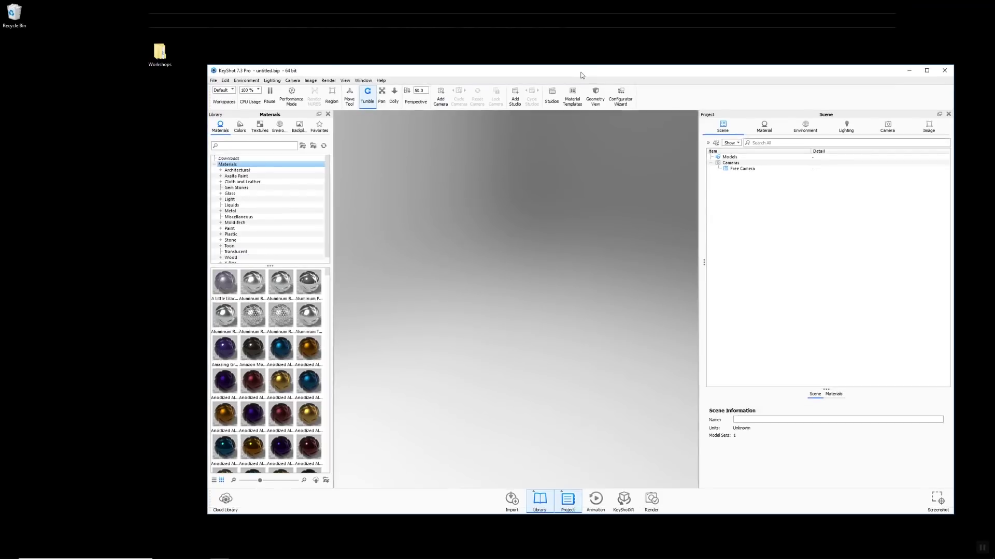
double_click(162, 61)
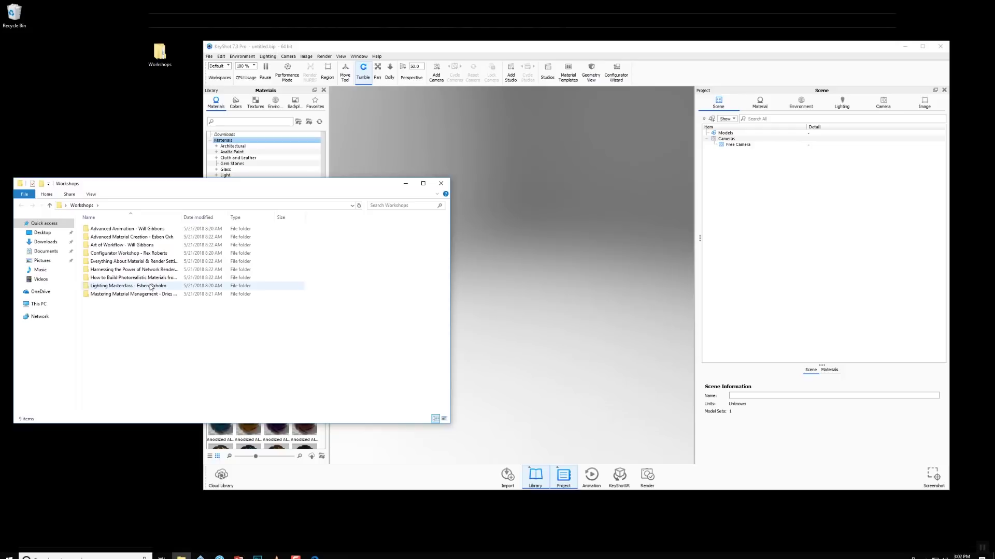
double_click(134, 230)
double_click(109, 237)
click(122, 237)
click(132, 229)
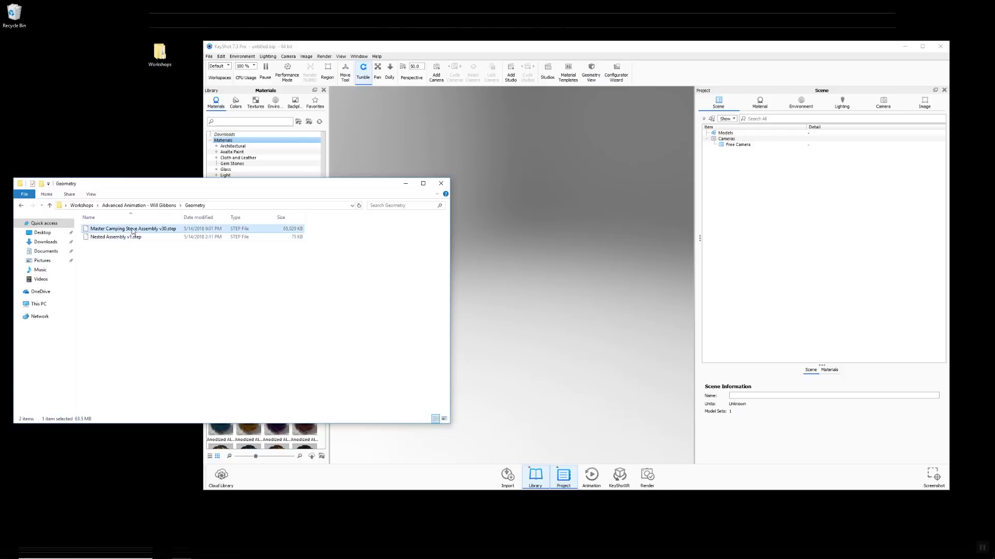
- Import Nested Assembly v1.step into the scene with the default import settings and maximize the application window
click(118, 239)
drag(118, 239, 497, 277)
click(504, 53)
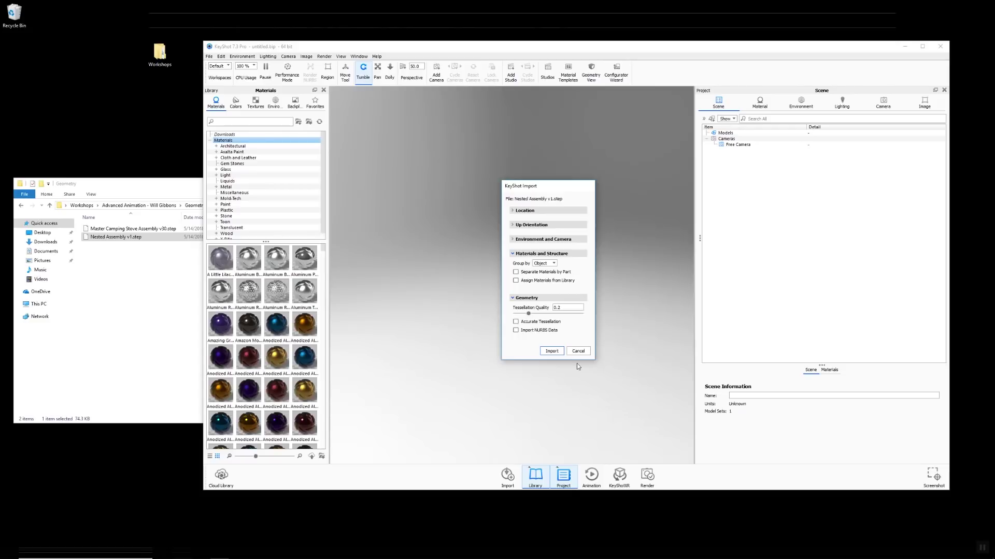
click(556, 352)
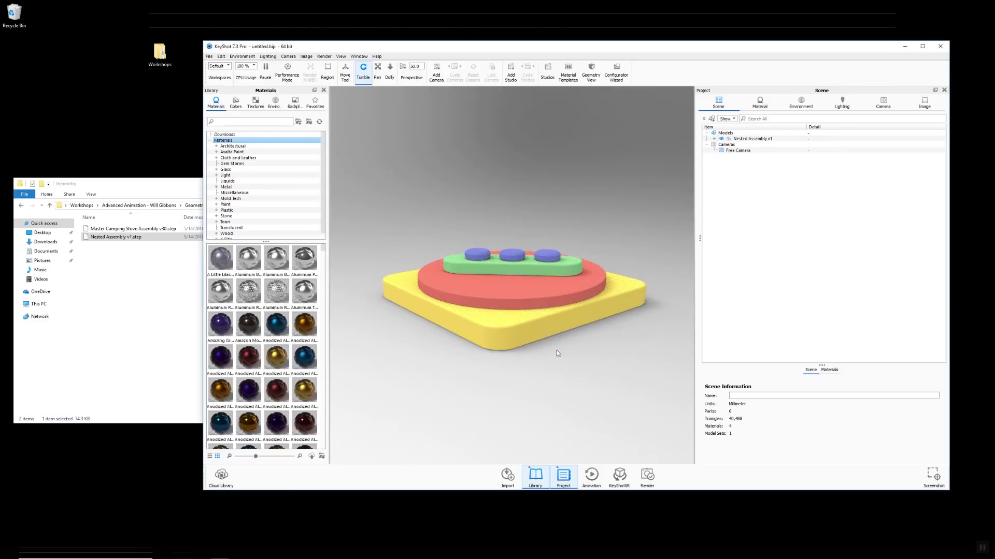
double_click(483, 45)
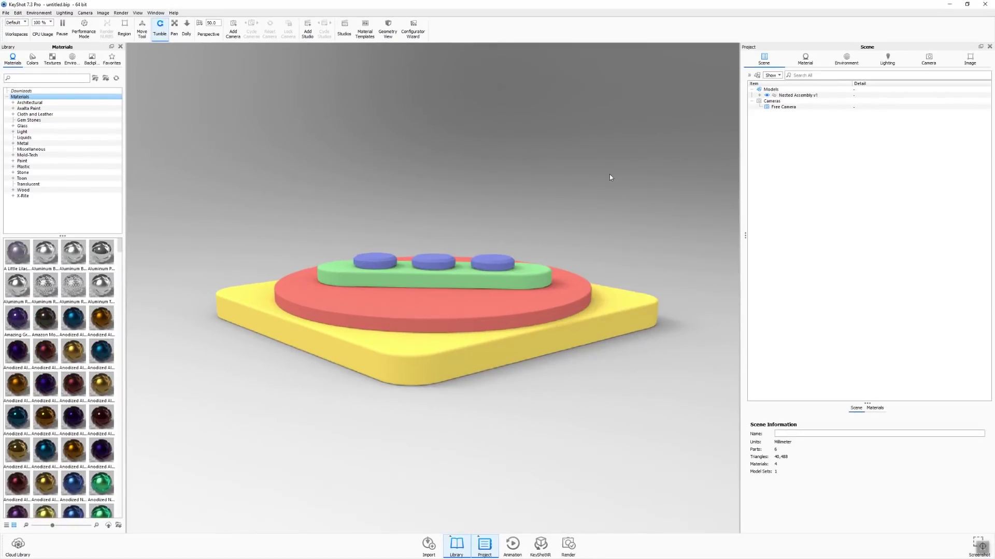
- Expand the Nested Assembly v1 hierarchy in the scene tree down to the individual Component4 parts
drag(609, 174, 623, 244)
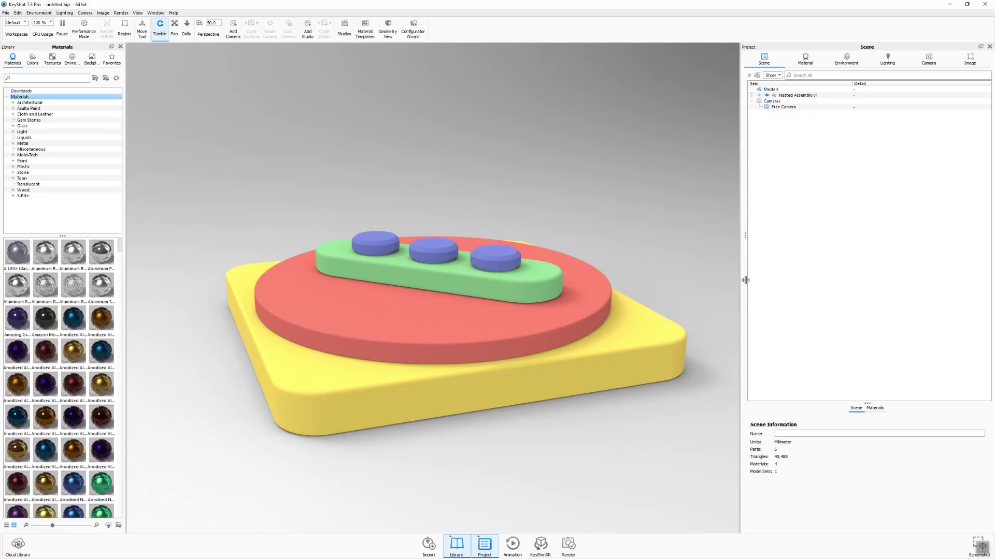
click(759, 95)
click(767, 101)
click(775, 107)
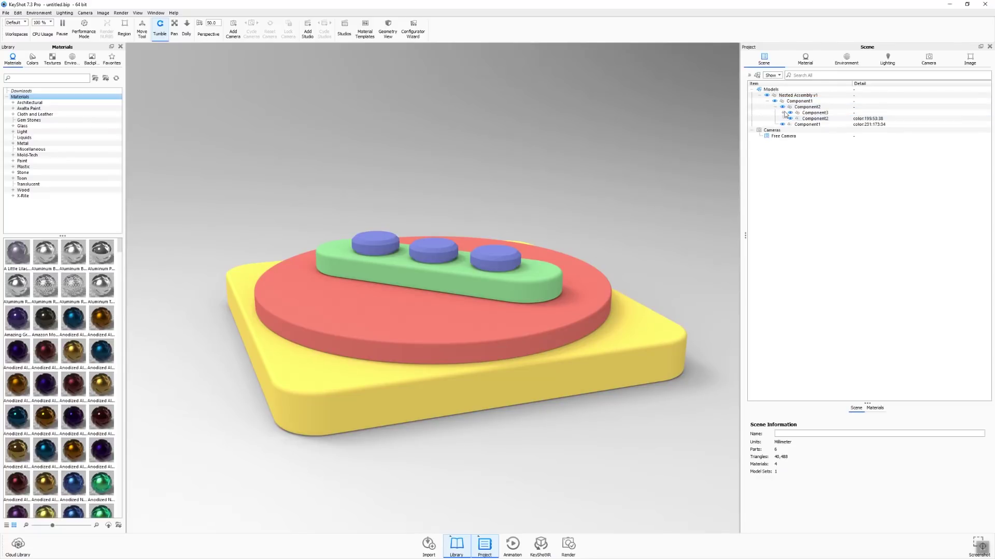
click(783, 113)
click(791, 119)
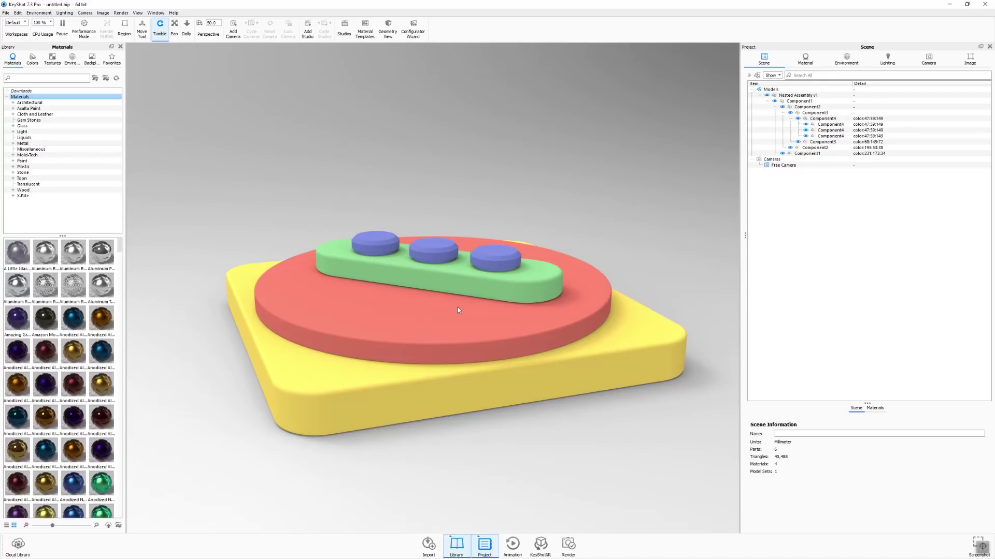
drag(406, 308, 291, 388)
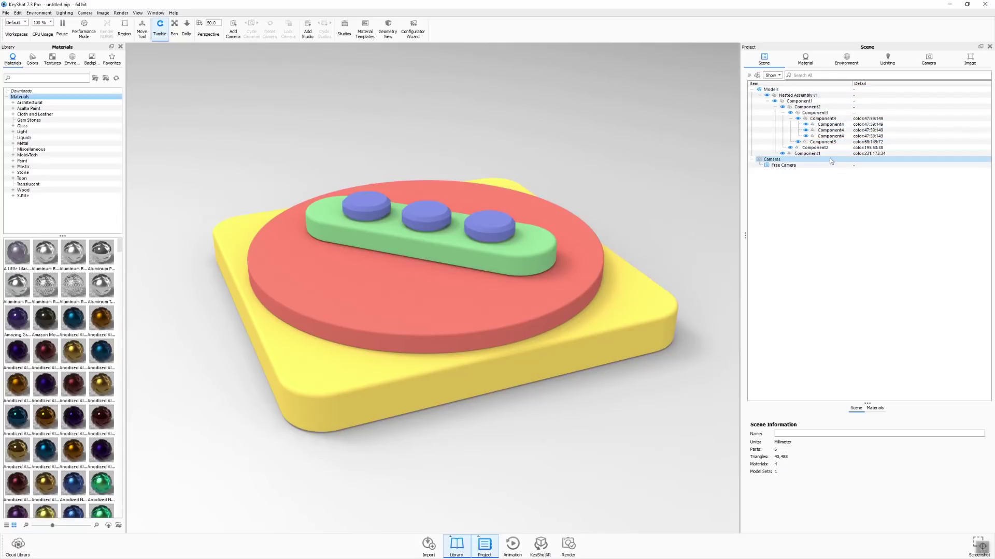
- Open the animation timeline and add a translation animation to the Component2 group
key(n)
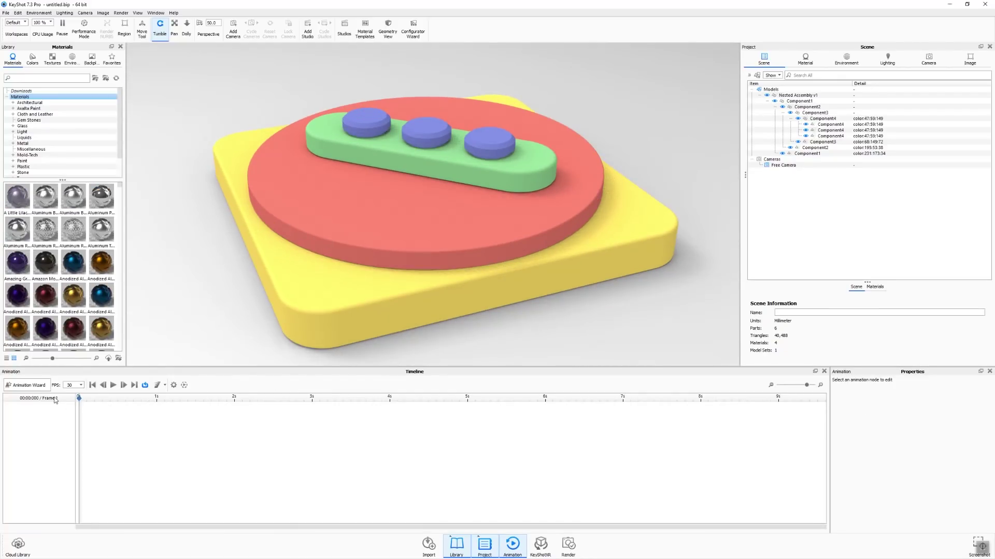
click(807, 102)
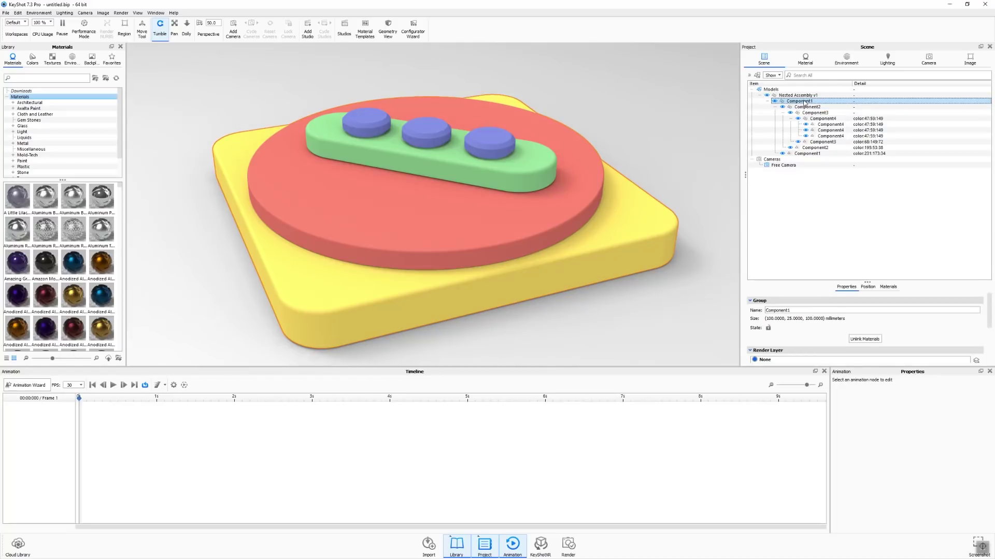
right_click(804, 103)
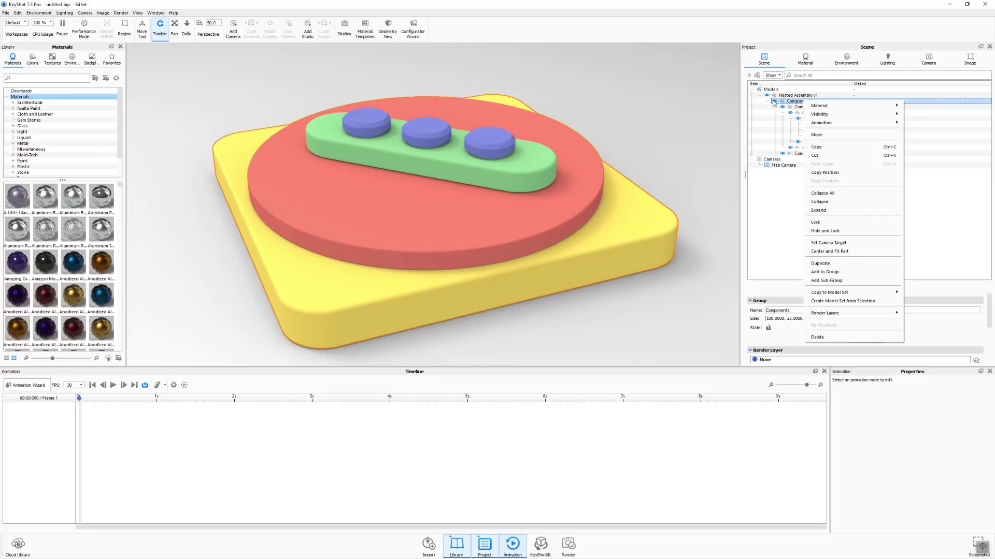
click(796, 100)
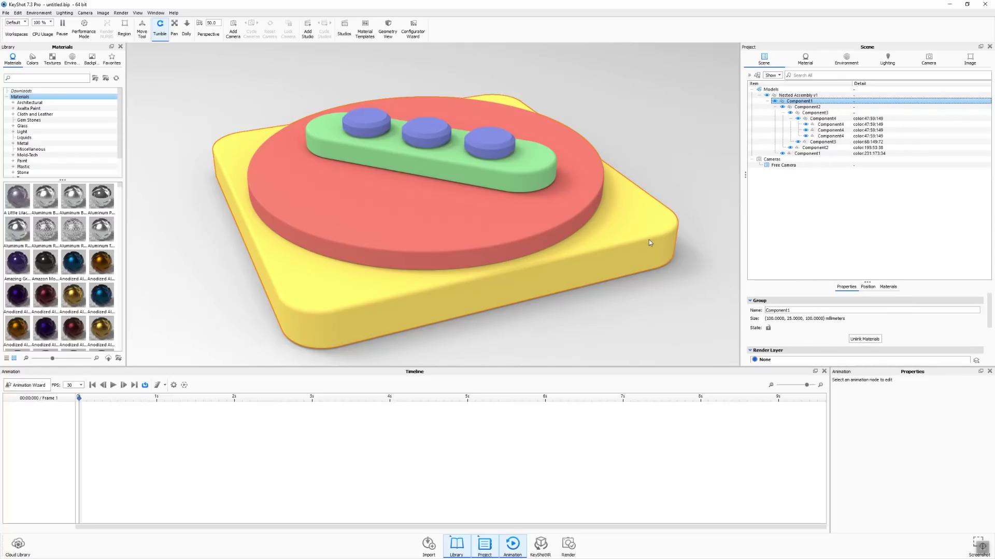
click(796, 107)
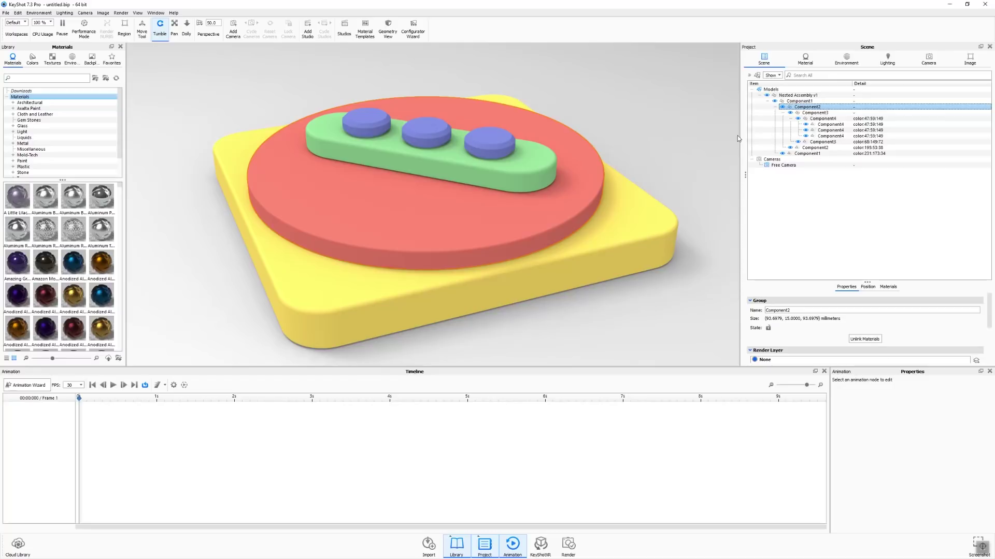
right_click(803, 108)
mouse_move(824, 128)
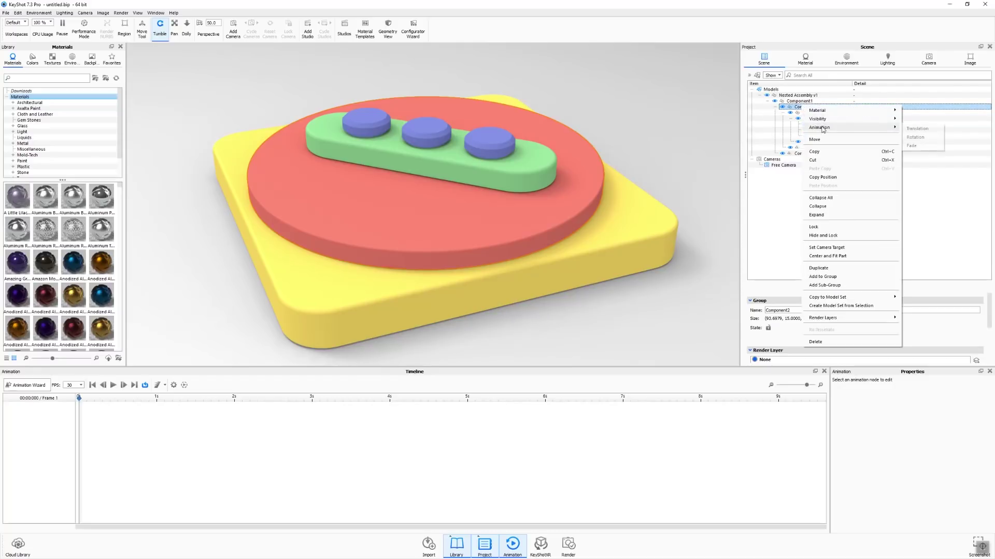
click(927, 131)
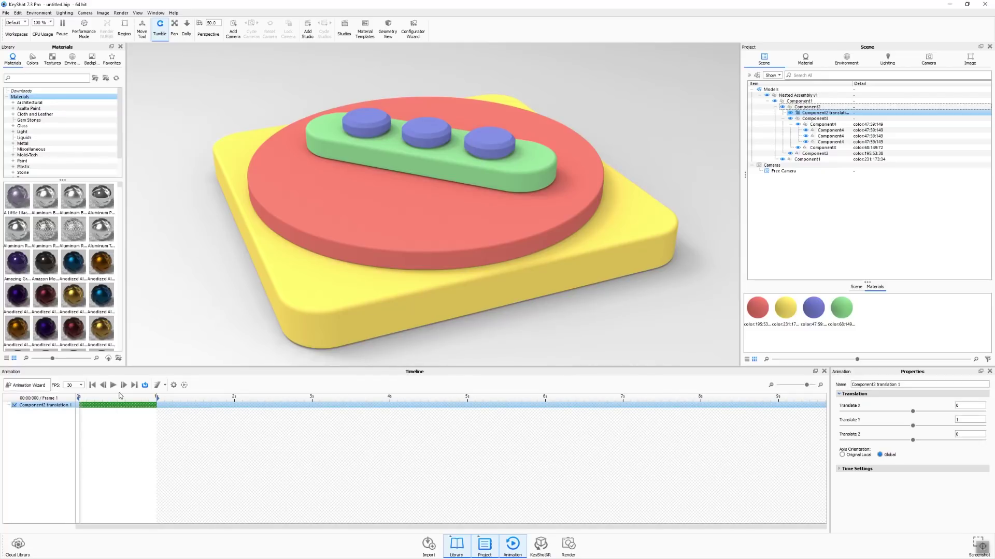
- Scrub through the Component2 translation to its end and turn on Performance Mode
scroll(372, 255, down, 4)
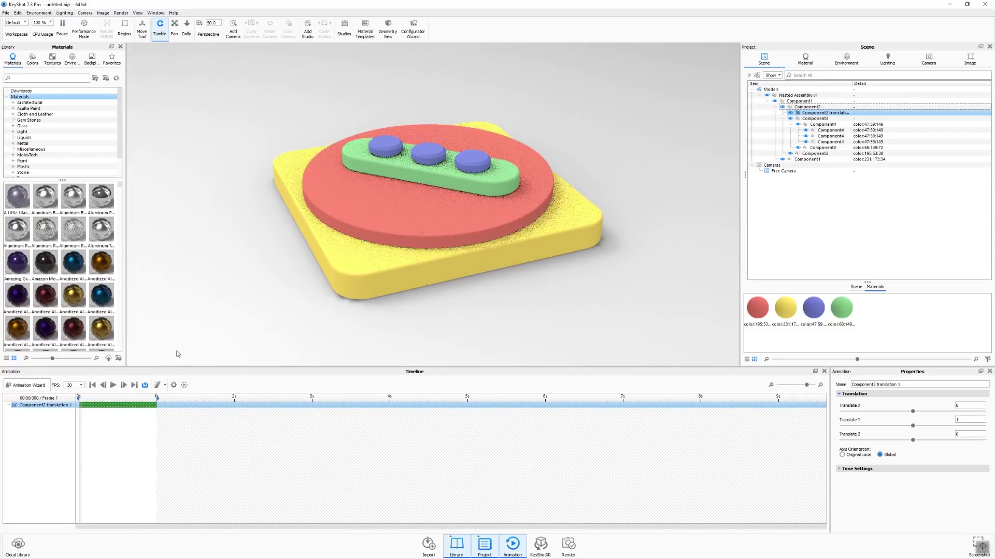
click(100, 395)
drag(100, 396, 351, 399)
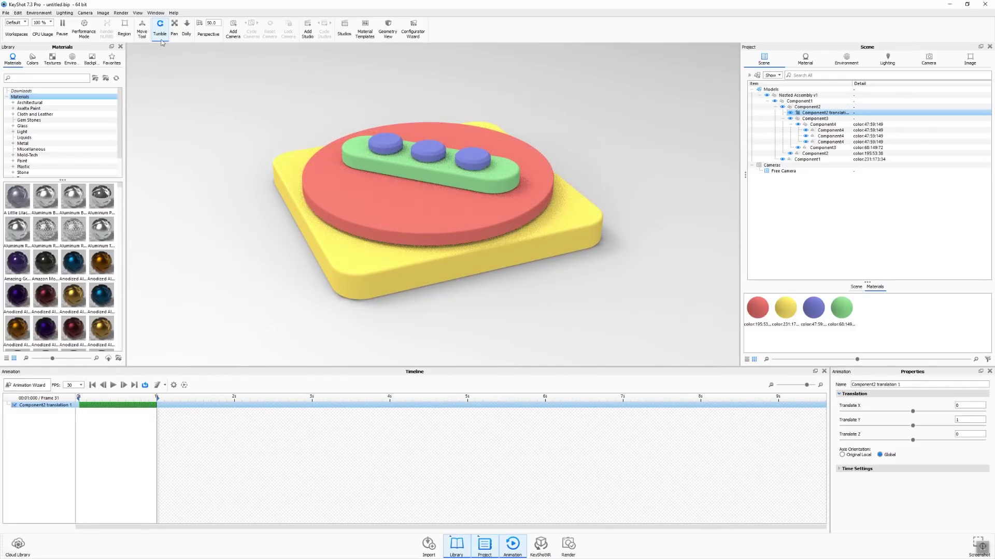
click(84, 27)
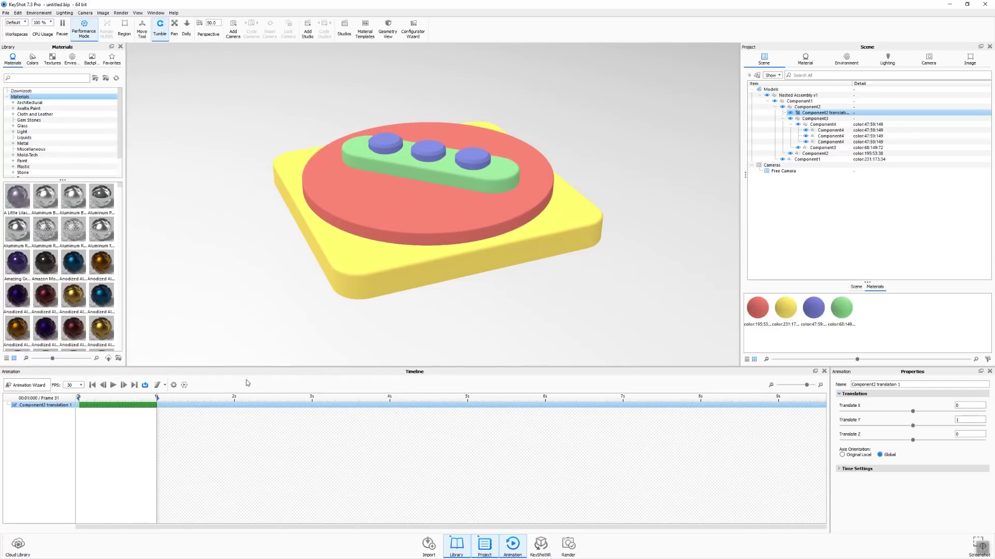
- Set the Component2 translation's Translate Y to 10
double_click(964, 420)
text(10)
key(Return)
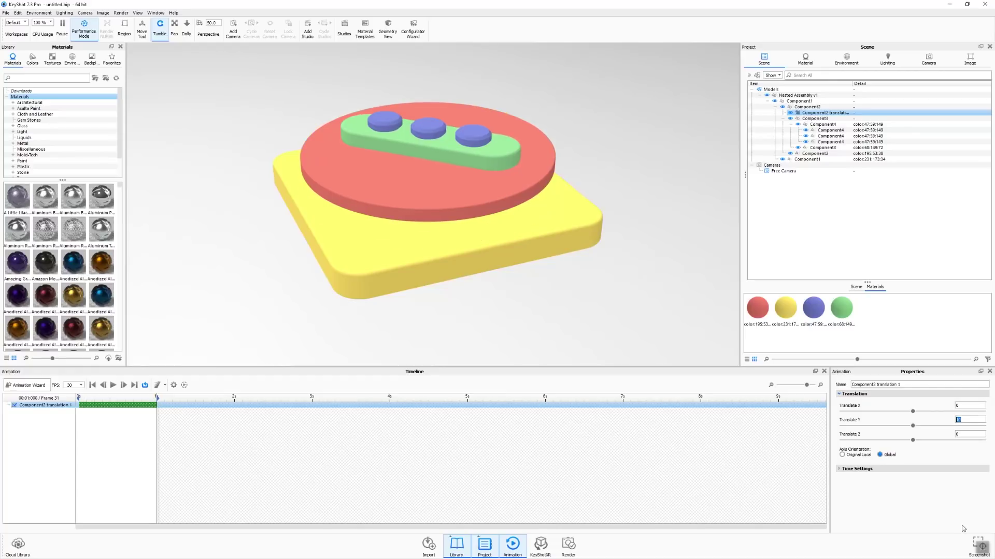
- Play the Component2 translation, turn off looped playback, and scrub the timeline to the animation's end
drag(482, 244, 403, 255)
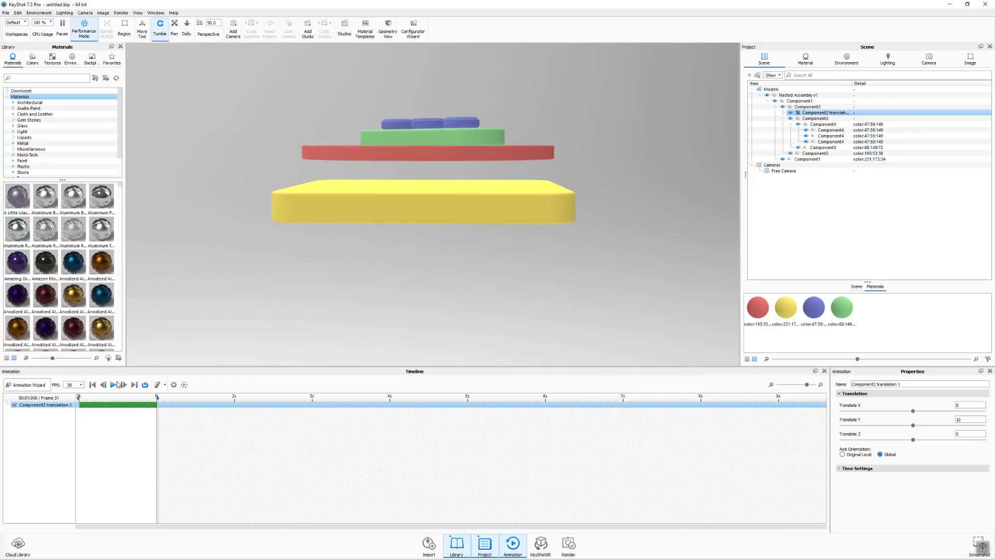
click(114, 386)
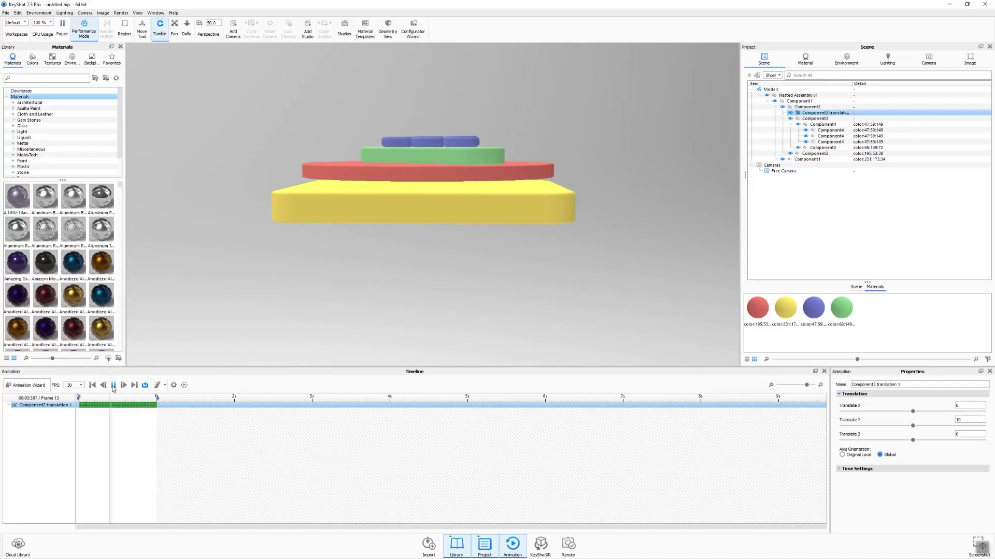
click(145, 387)
click(144, 387)
drag(88, 397, 210, 394)
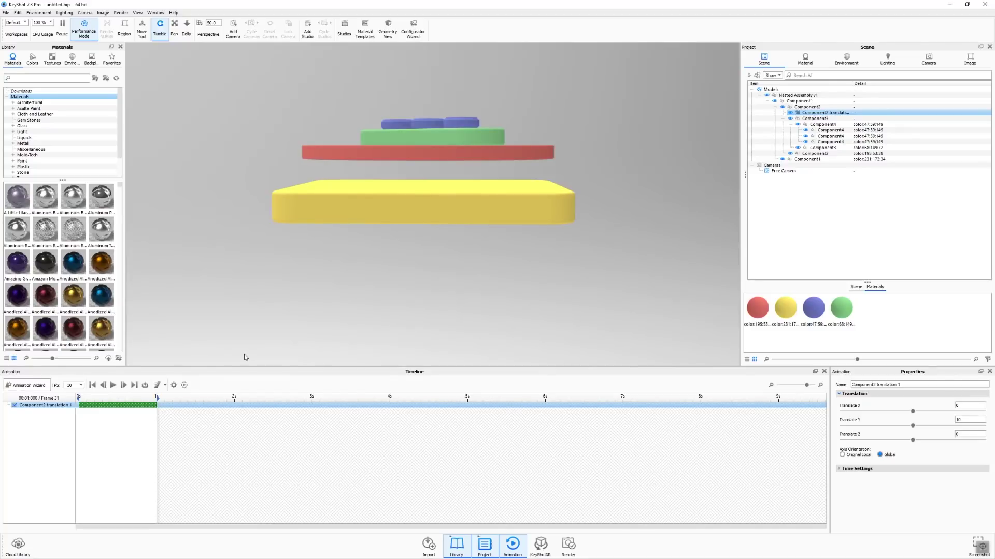
drag(446, 162, 351, 189)
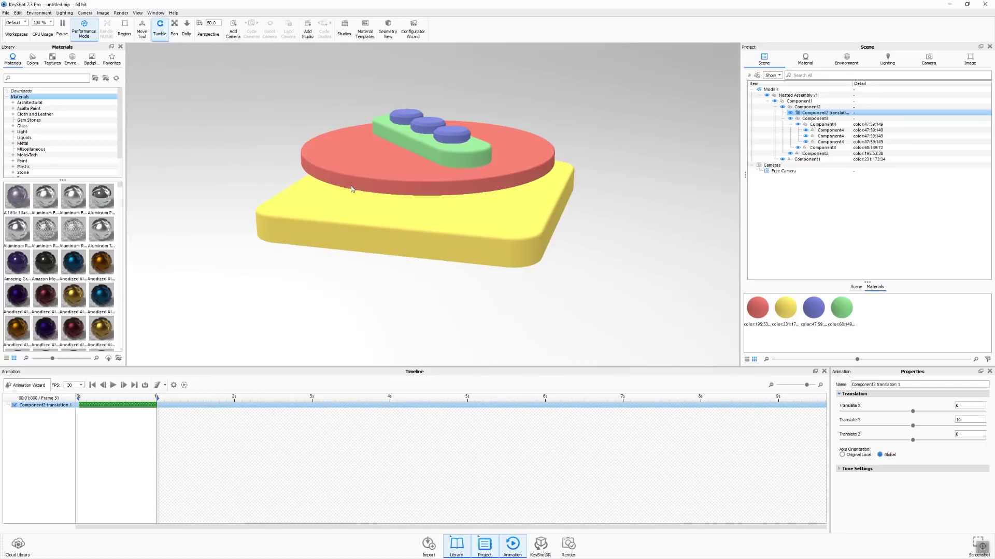
- Copy the Component2 translation and paste it as a linked animation onto the Component3 and Component4 groups
right_click(809, 114)
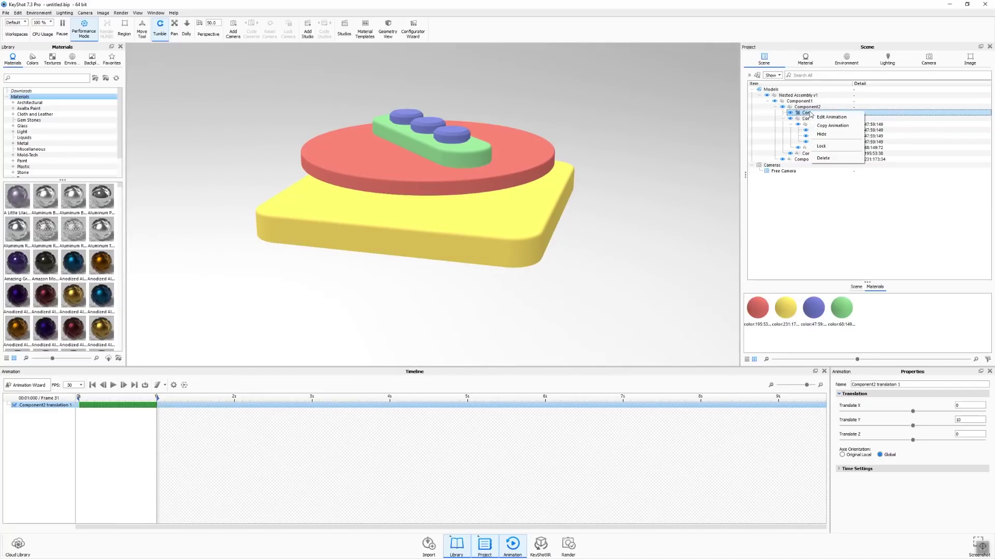
click(823, 125)
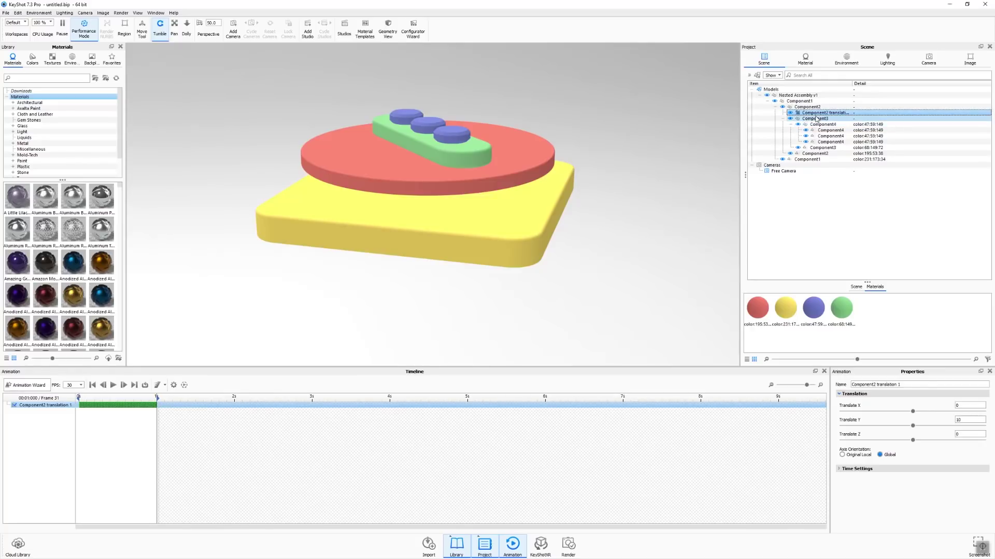
click(817, 119)
click(822, 125)
right_click(821, 126)
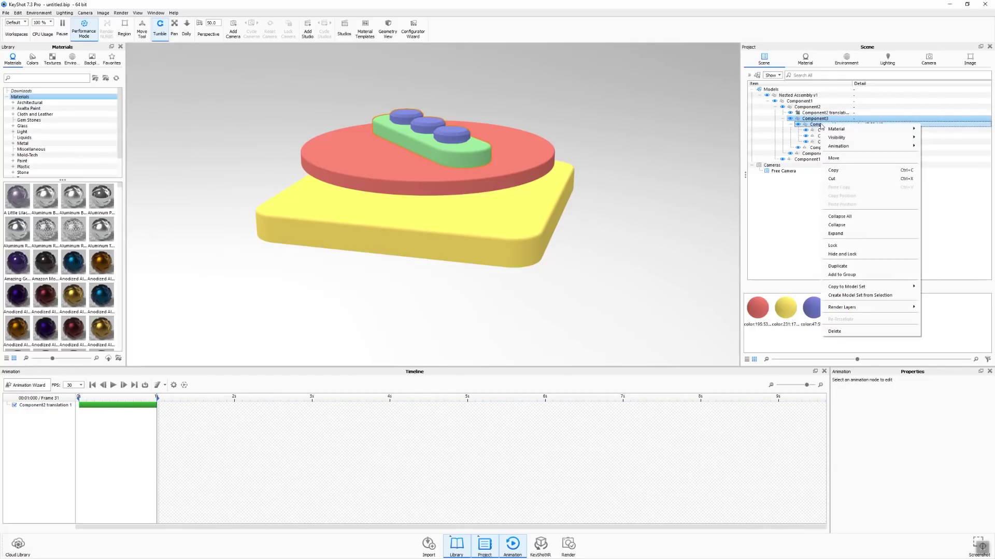
mouse_move(826, 149)
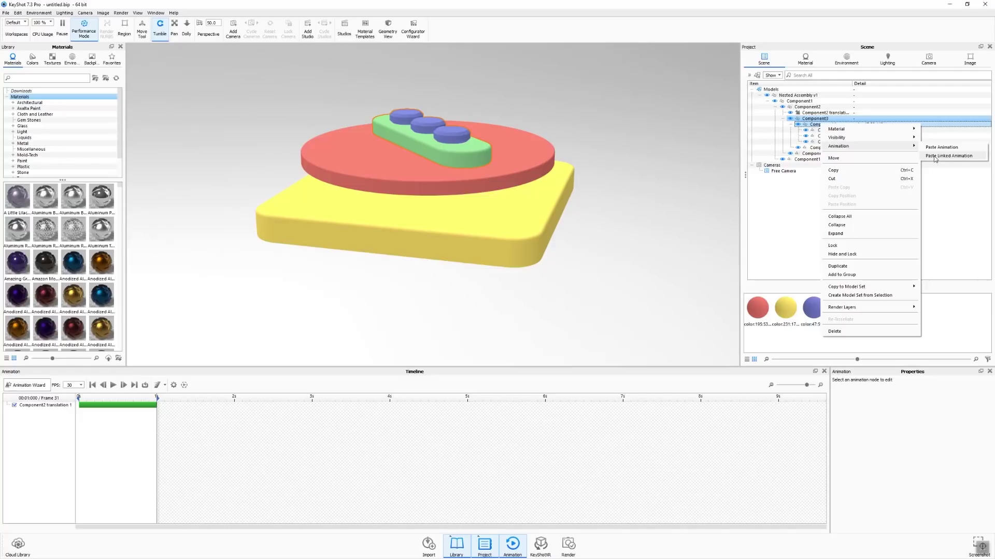
click(936, 157)
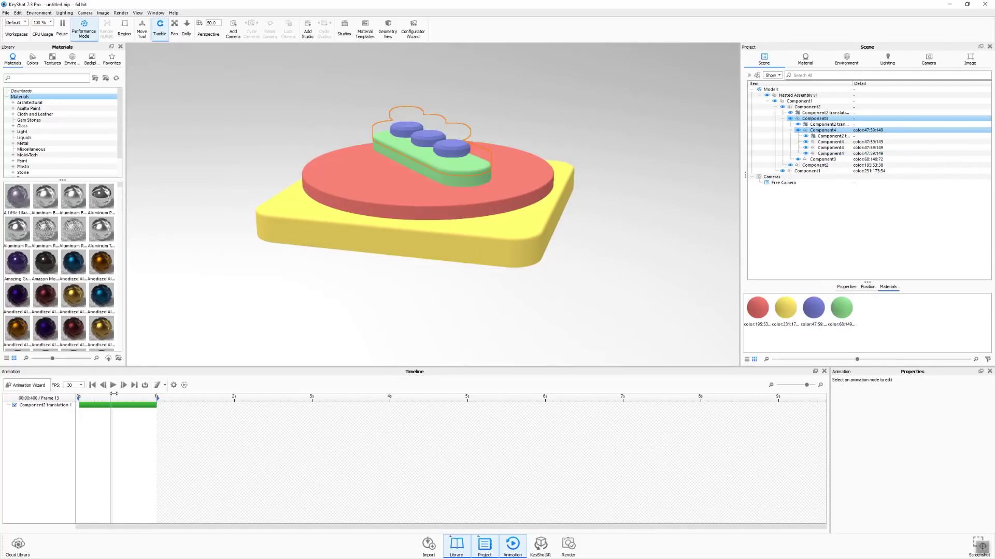
- Scrub the timeline to review the linked translations of the nested components from a side view
drag(423, 253, 514, 228)
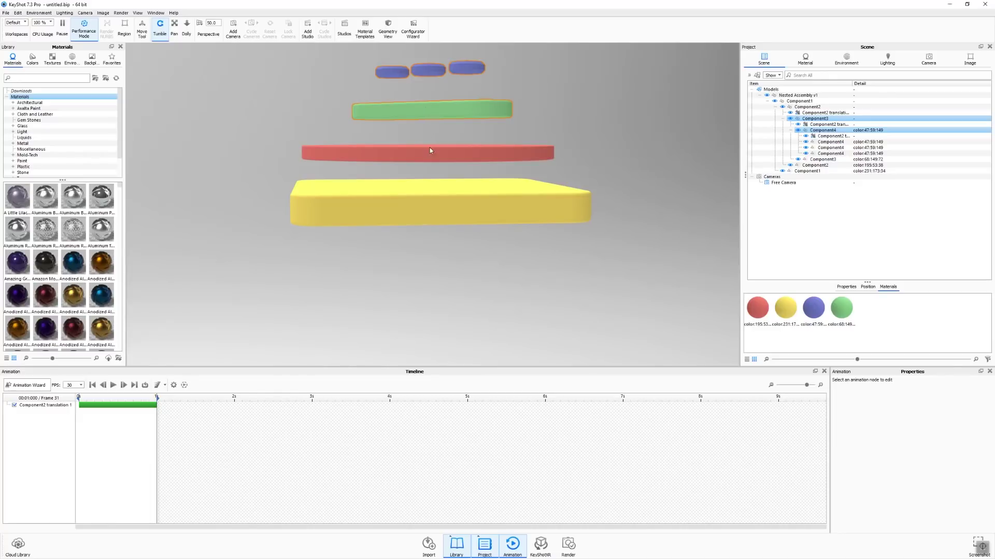
drag(109, 399, 244, 375)
drag(389, 197, 311, 252)
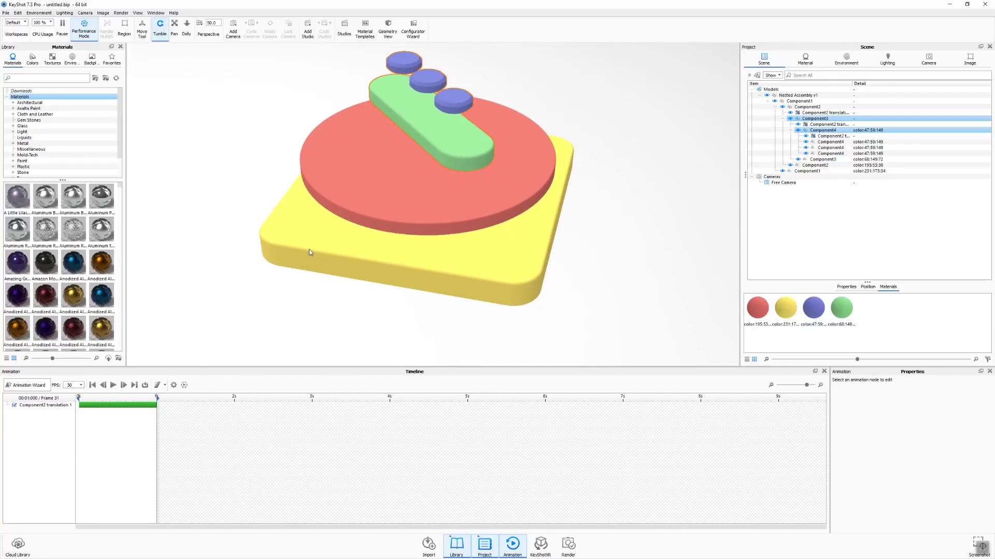
- Set the linked Component2 translation's Translate Y to 15
click(125, 403)
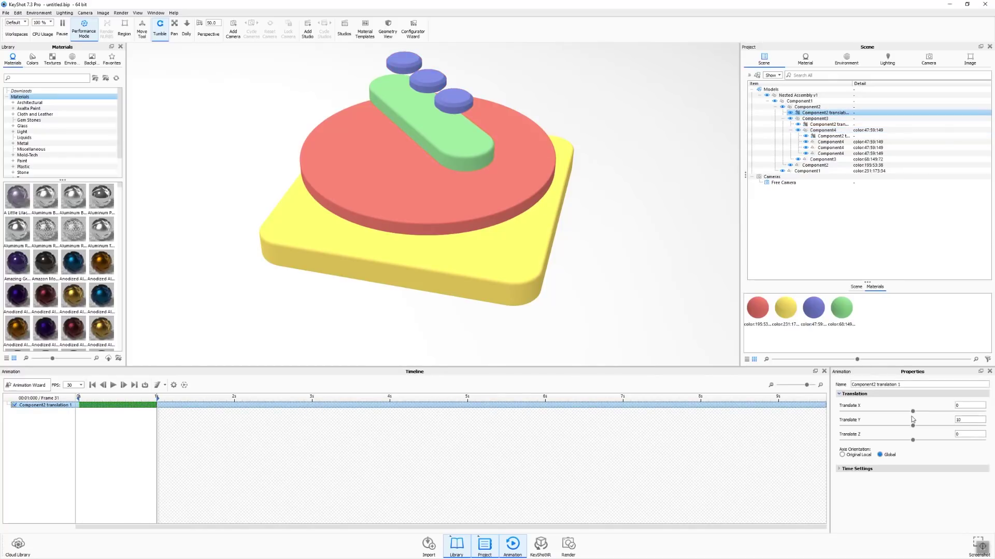
click(970, 420)
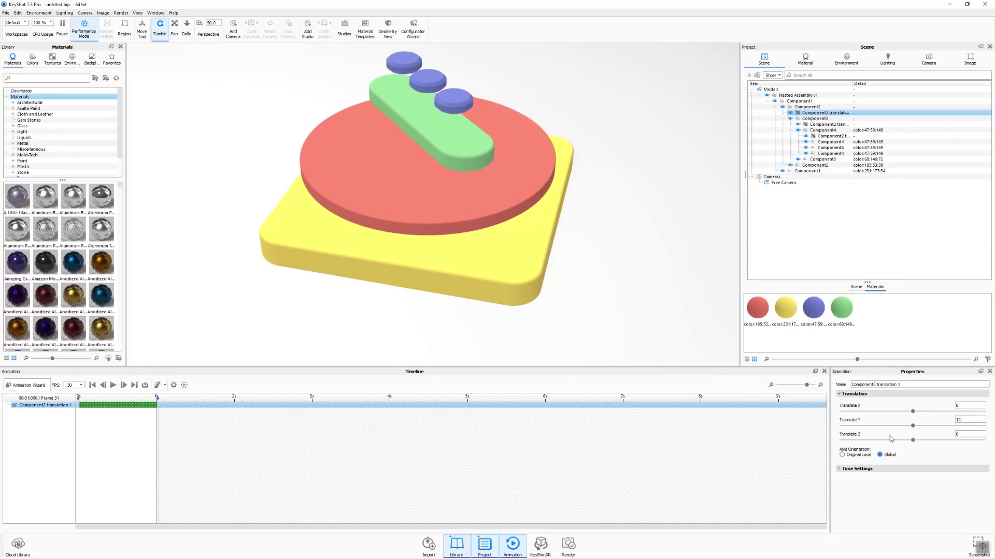
text(15)
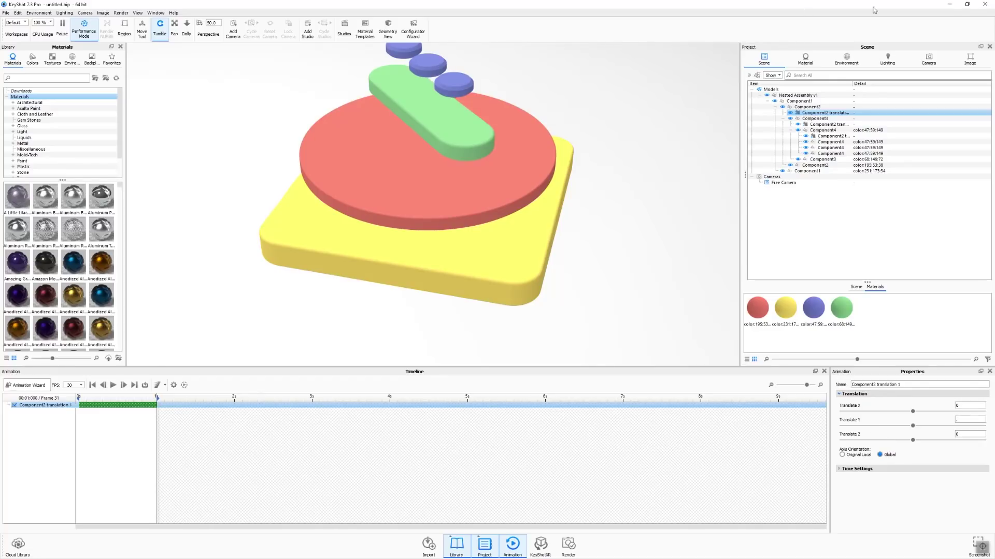
- Close the current scene, start a fresh KeyShot session and dismiss its welcome window
click(985, 4)
click(519, 286)
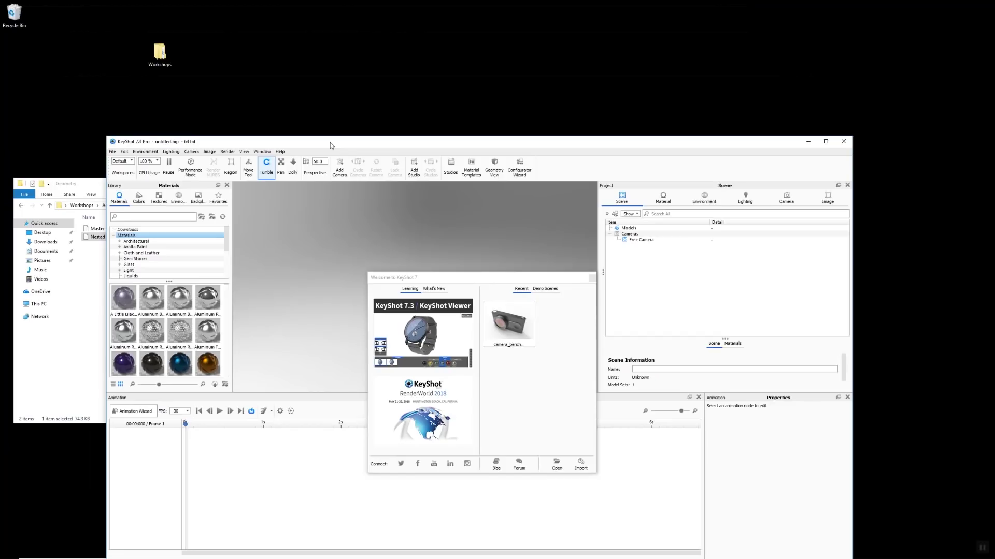
click(592, 279)
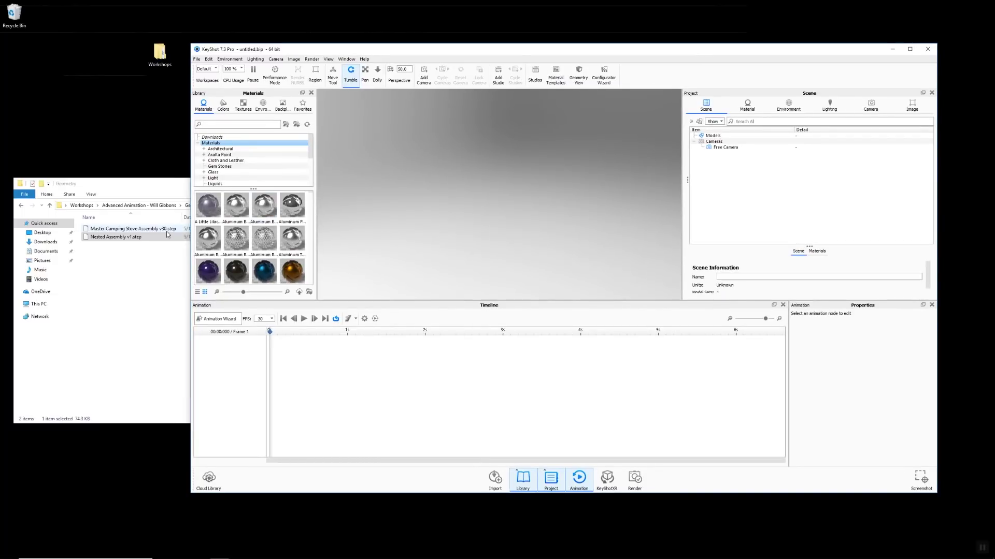
- Import Master Camping Stove Assembly v30.step with the default import settings and maximize the KeyShot window
click(124, 231)
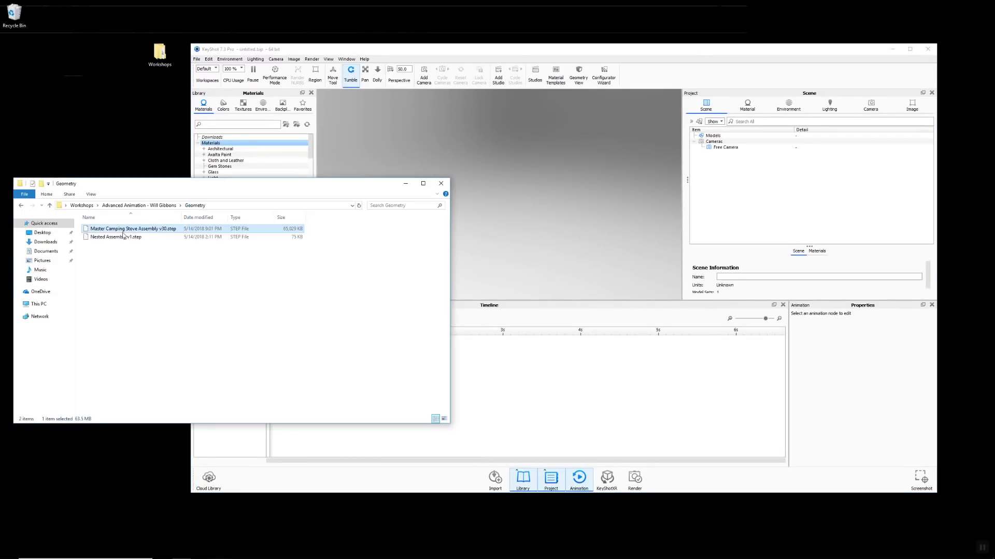
drag(127, 230, 498, 147)
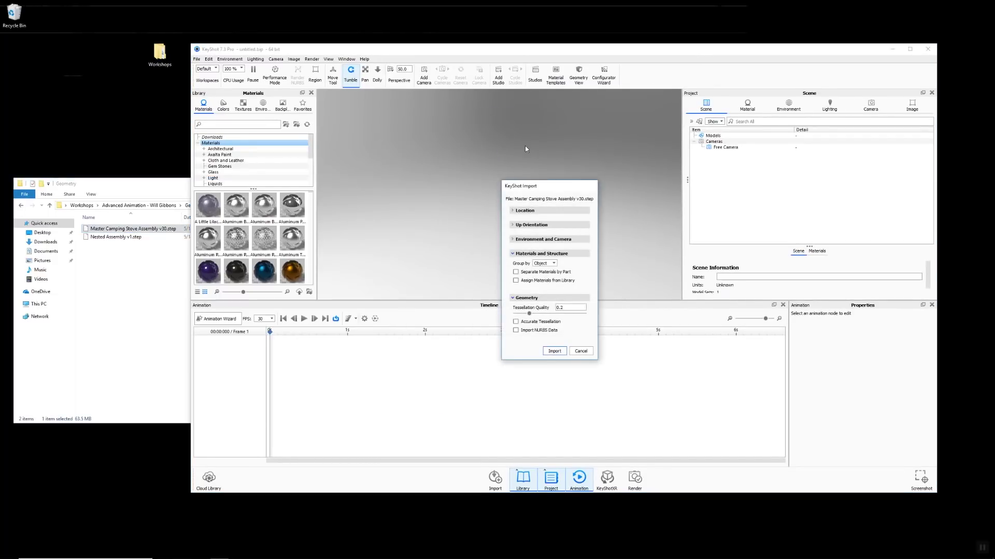
click(555, 352)
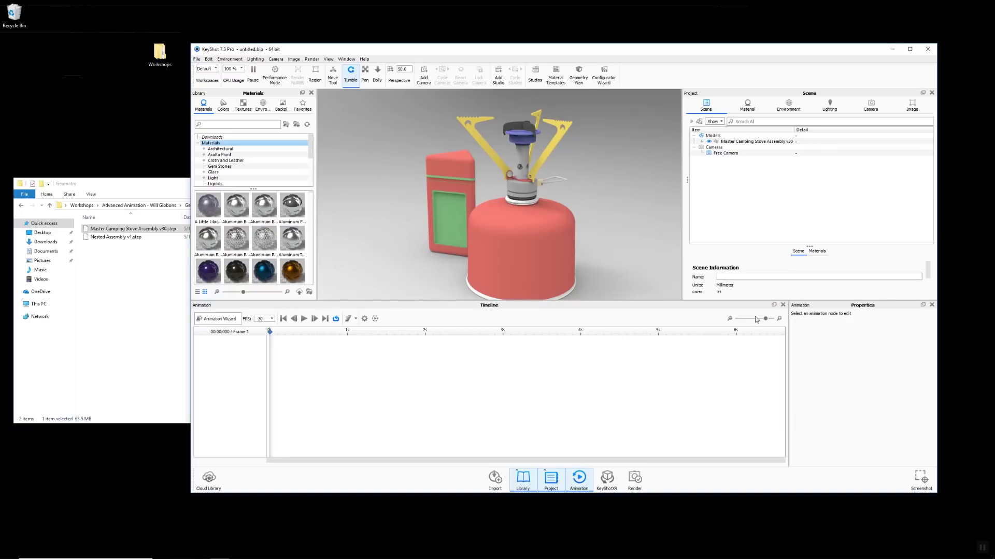
double_click(621, 54)
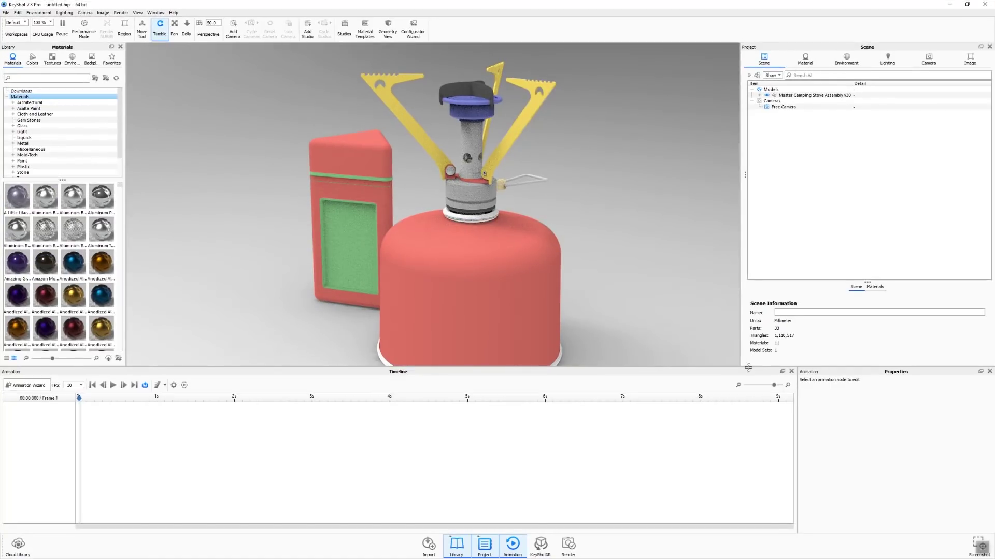
- Shrink the timeline to enlarge the viewport, and reveal the model sets list beside the scene tree
drag(747, 367, 748, 423)
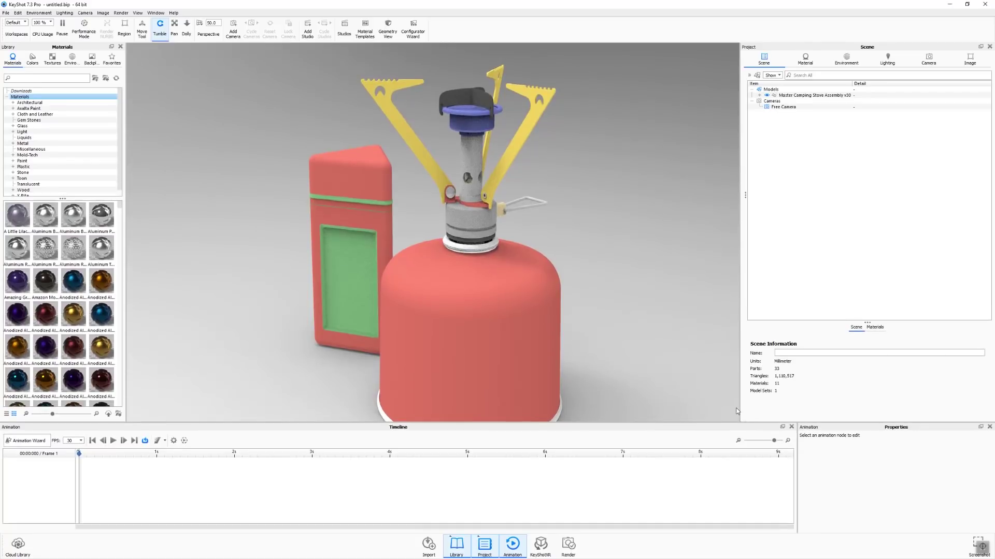
scroll(616, 312, down, 3)
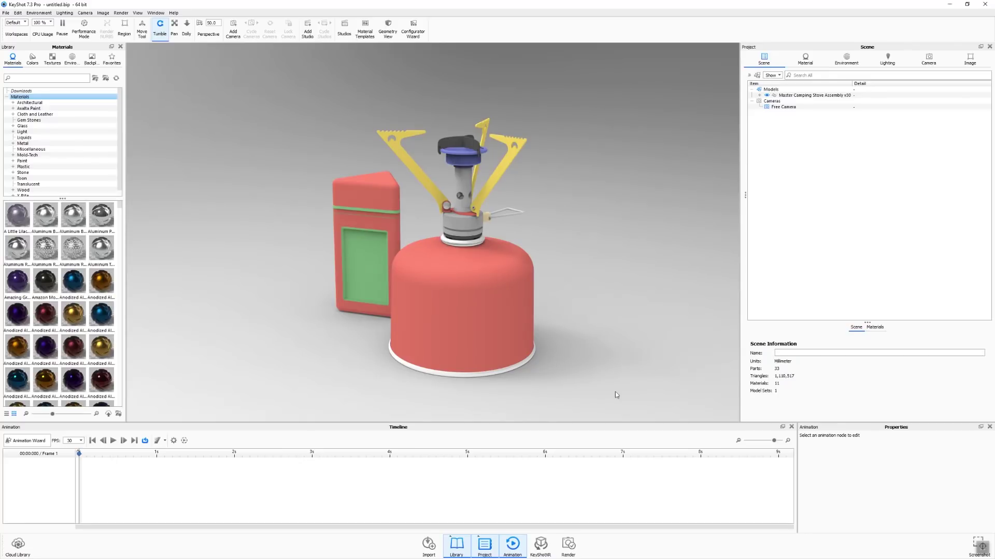
drag(464, 250, 585, 246)
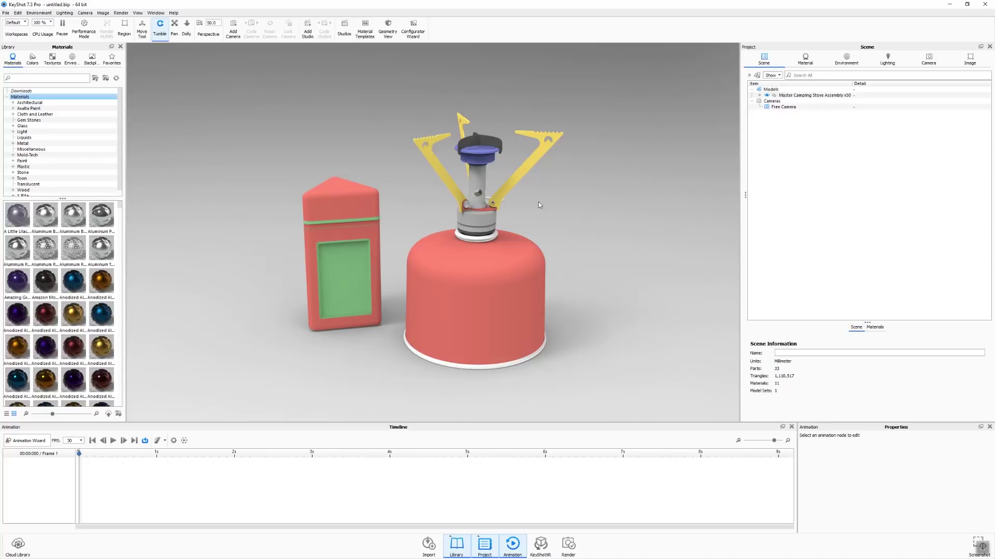
drag(745, 196, 806, 206)
drag(739, 202, 712, 202)
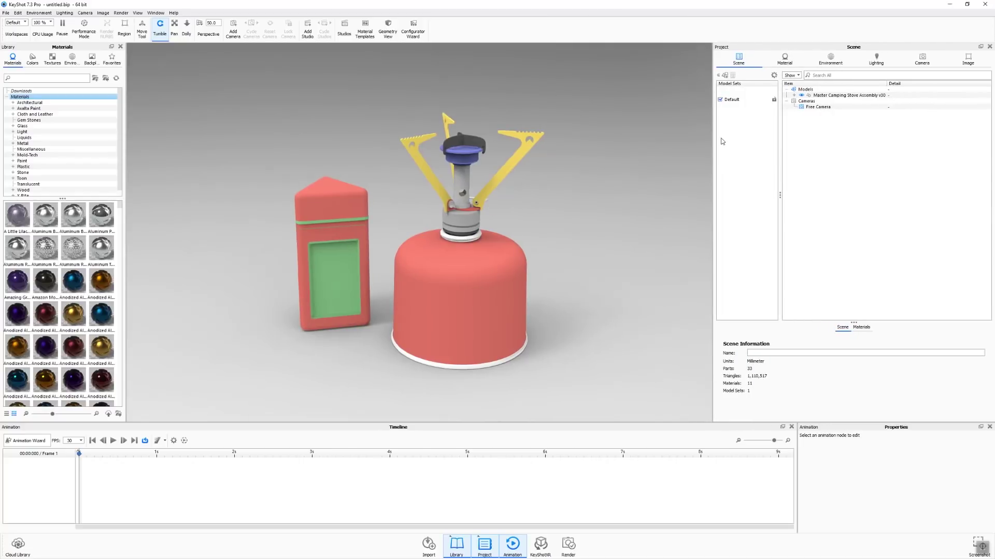
- Add a model set named Stove and Caddy that excludes Gas Can v1, and compare it with the Default set
click(726, 75)
drag(525, 164, 645, 116)
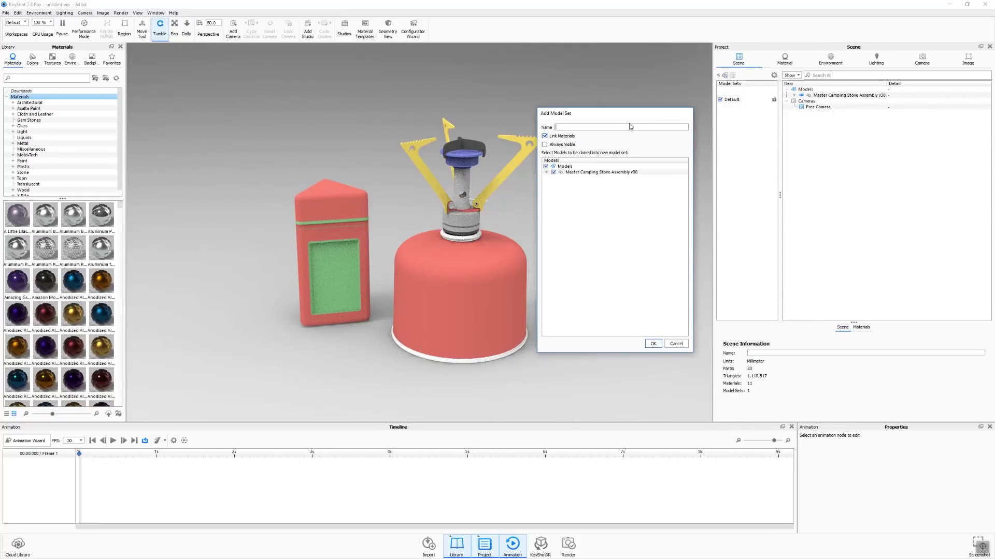
click(602, 128)
text(Stove and Caddy)
click(547, 173)
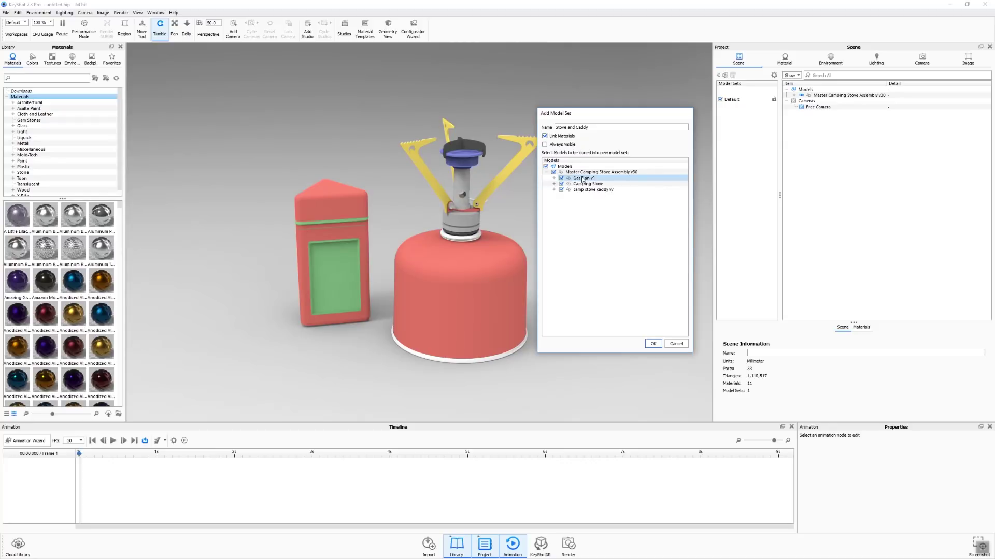
click(561, 177)
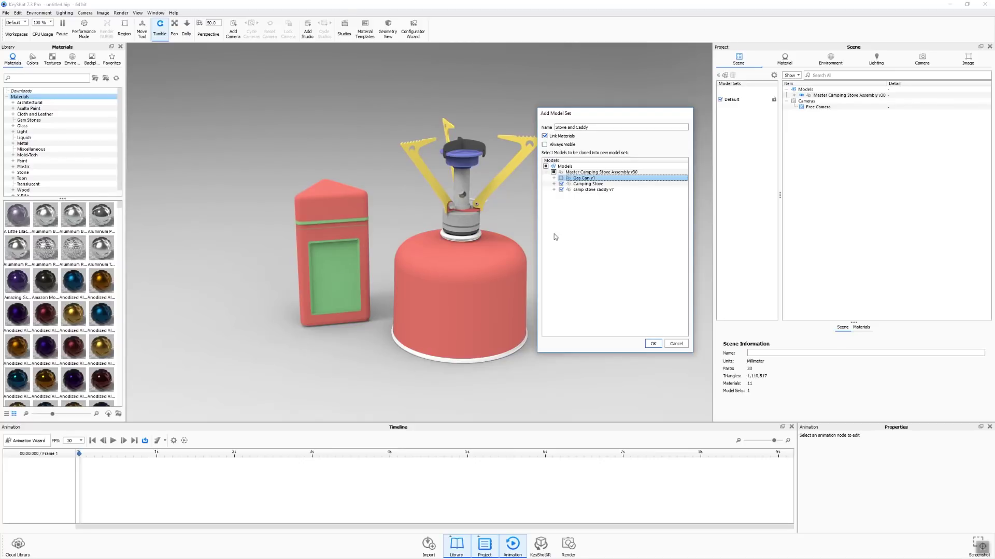
click(653, 344)
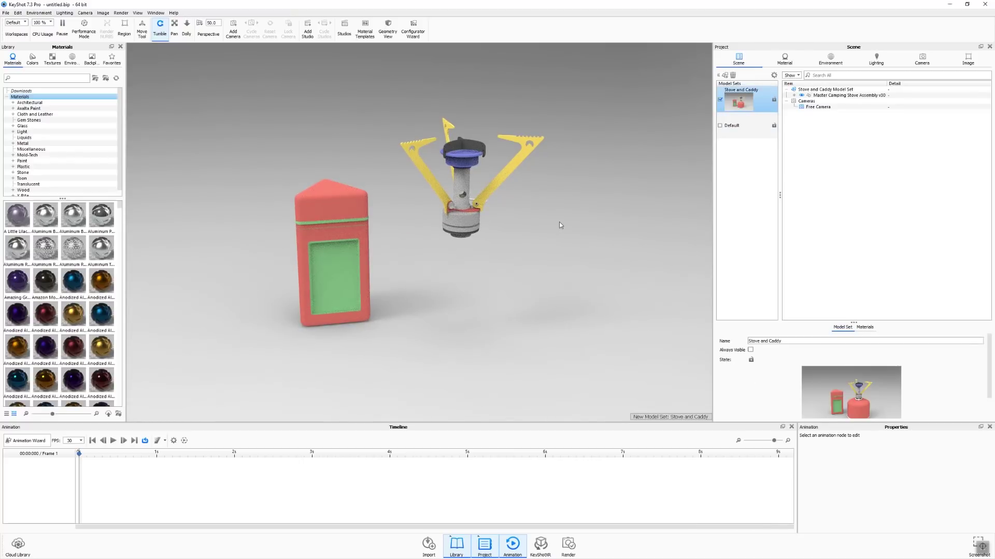
click(742, 125)
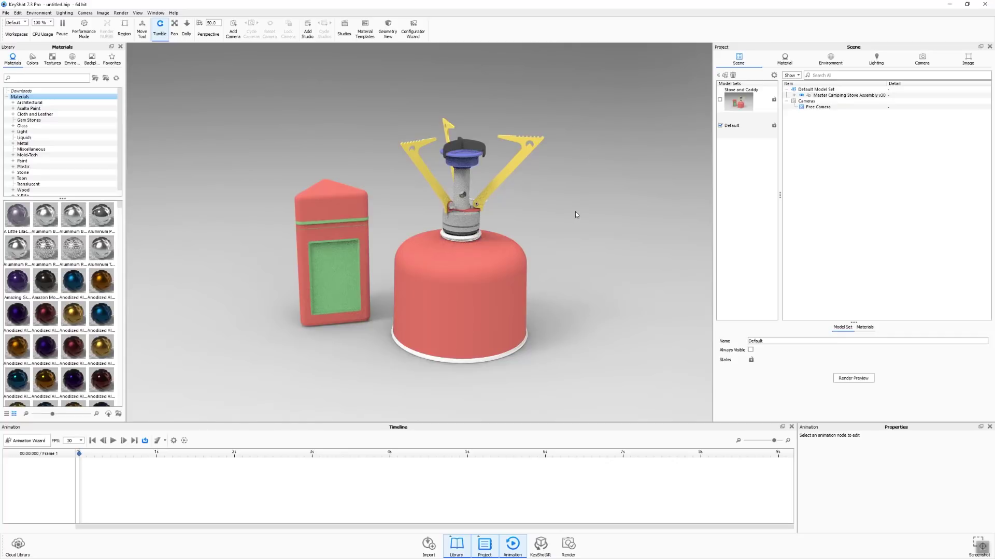
click(738, 101)
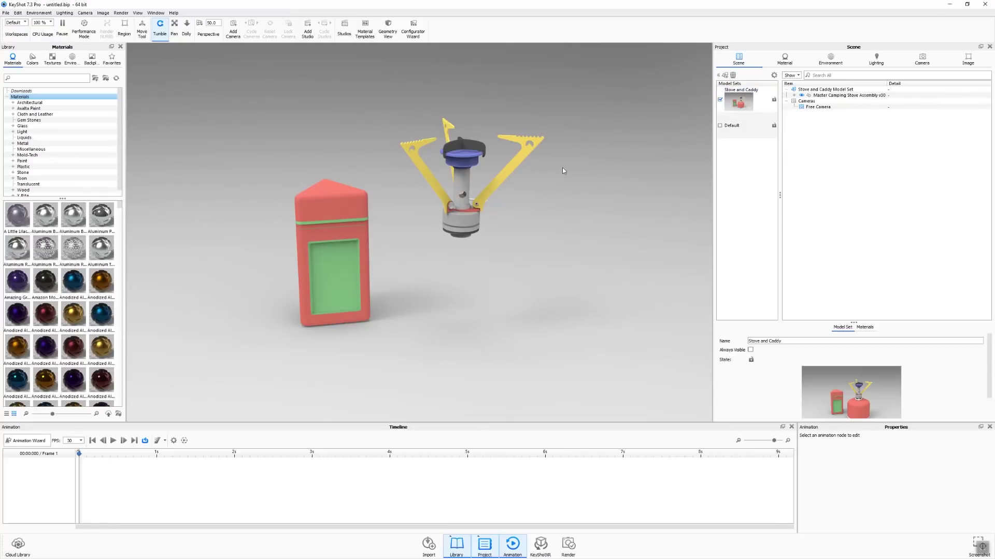
- Add a rotation animation to the last Pot Holder Arm in the Arms group of the Stove and Caddy set
drag(414, 151, 373, 193)
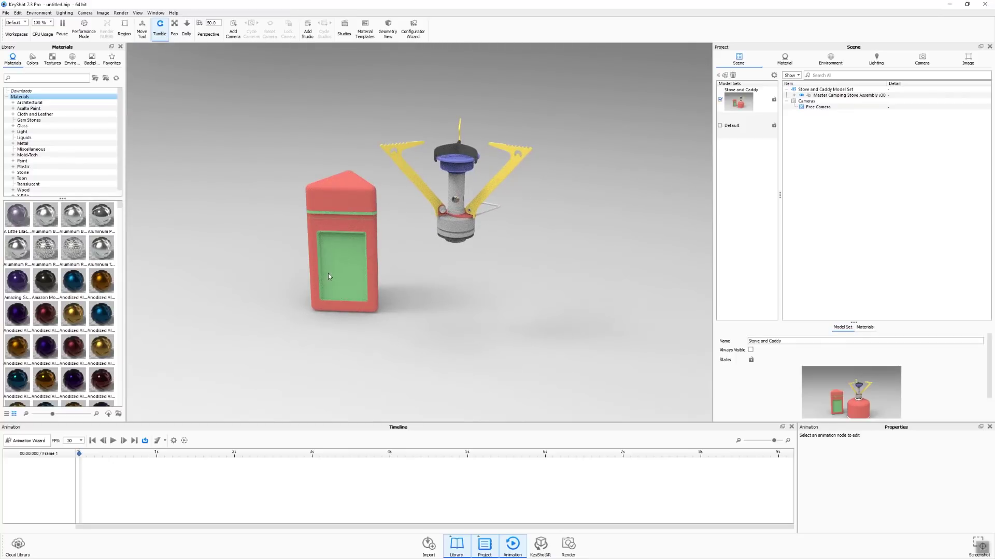
scroll(522, 220, up, 5)
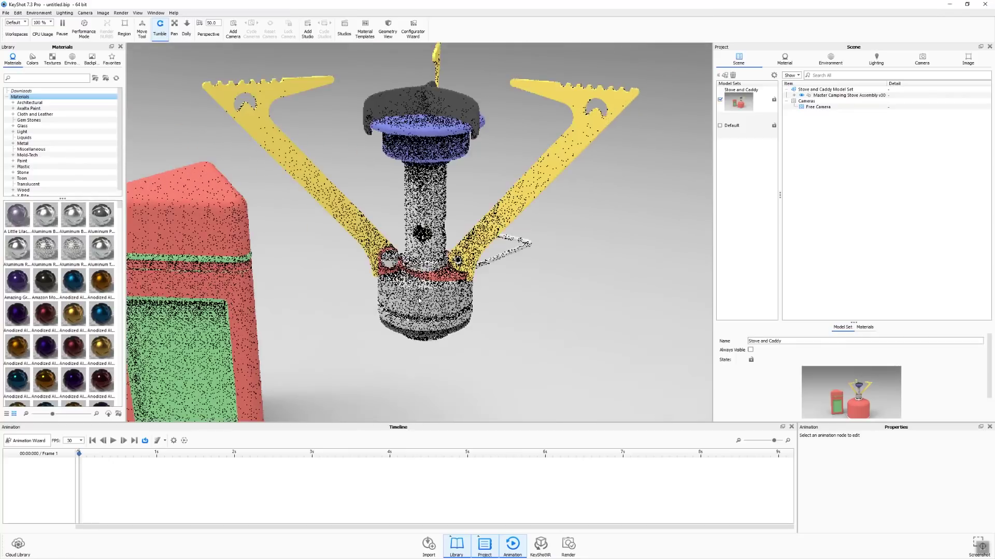
drag(540, 209, 492, 202)
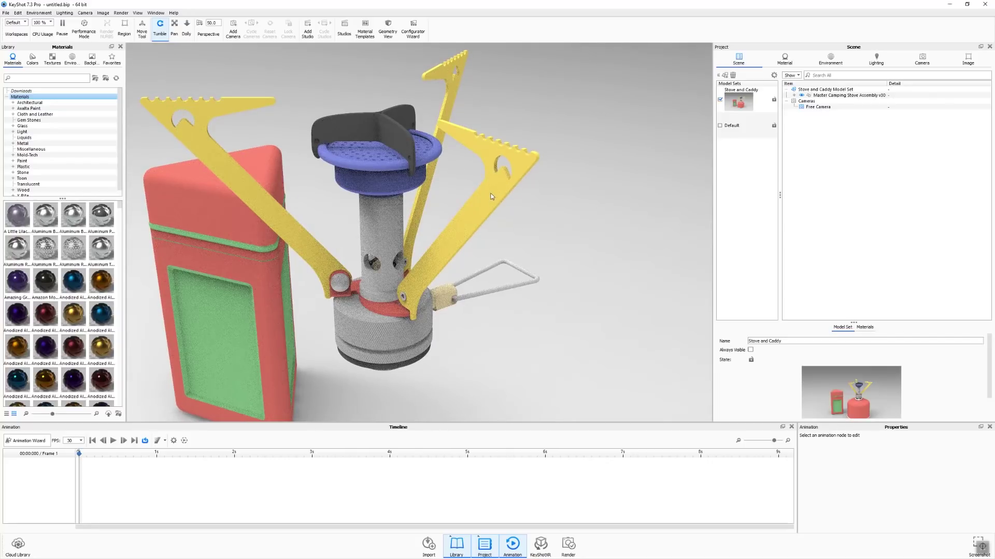
click(492, 196)
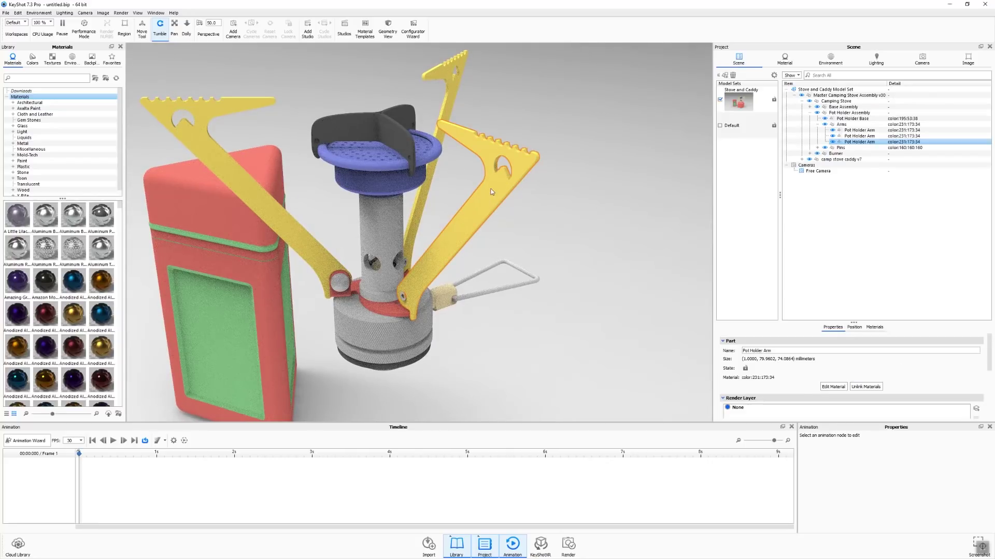
click(851, 142)
right_click(852, 142)
mouse_move(868, 165)
click(965, 173)
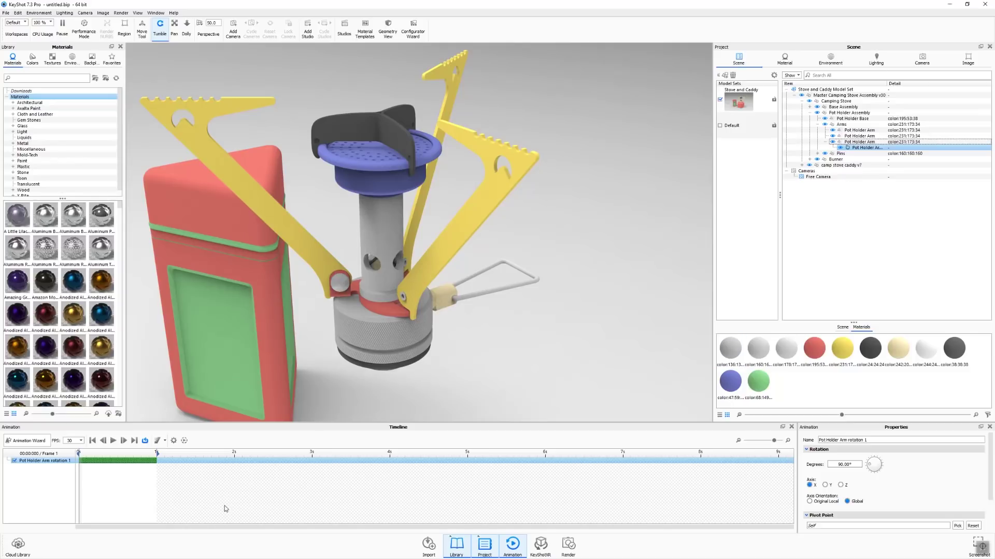
- At the animation's end, set the arm rotation to Original Local orientation, Origin pivot point and Z axis
drag(90, 457, 261, 469)
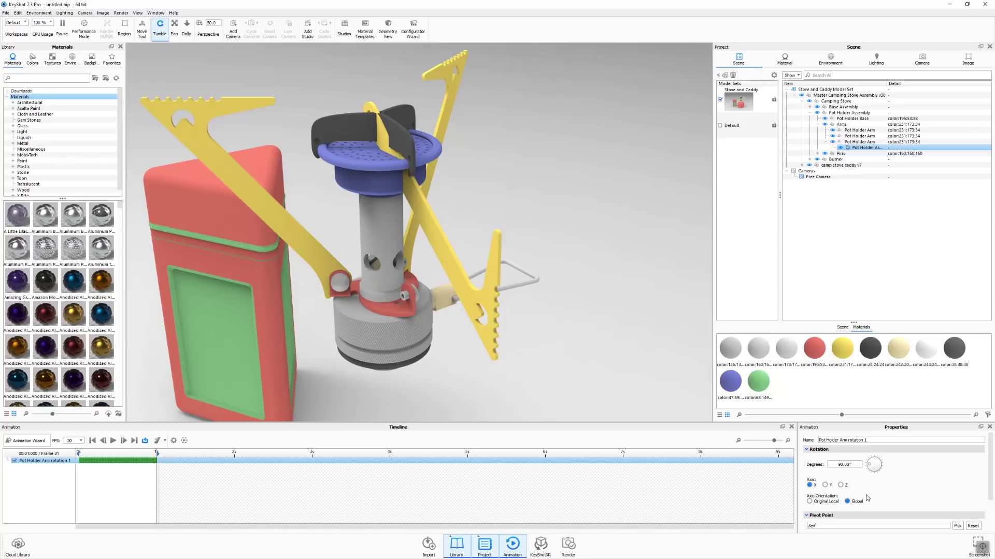
scroll(859, 498, down, 2)
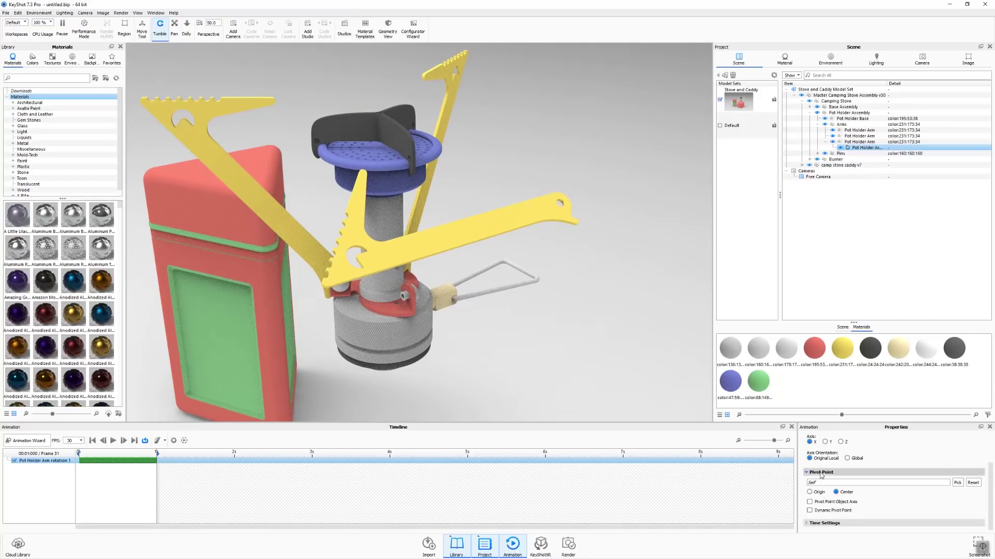
click(810, 493)
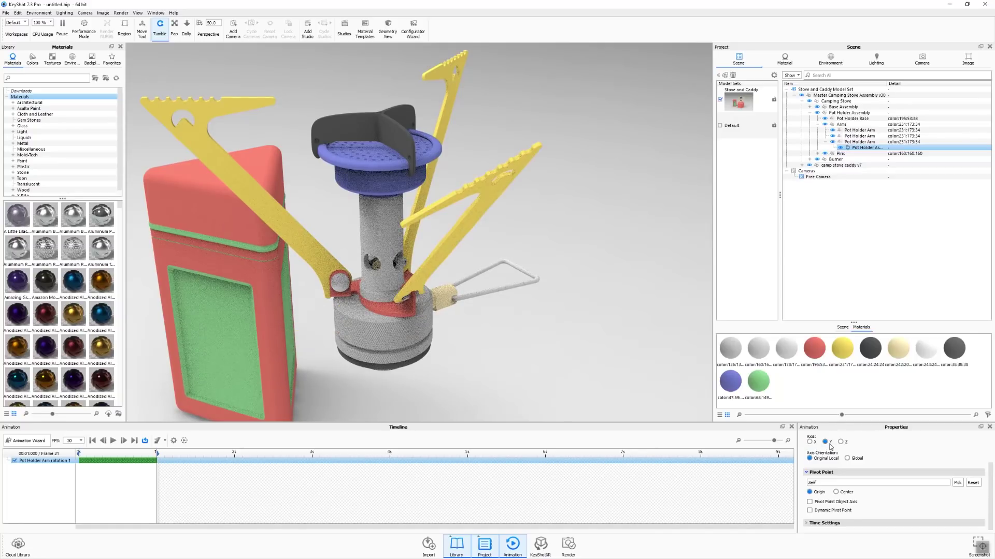
click(849, 442)
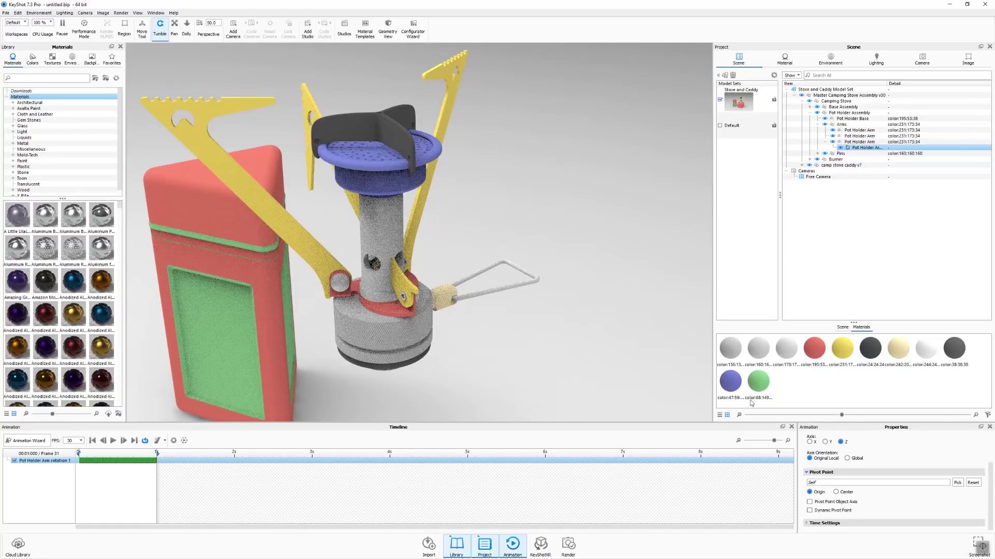
- Set the Pot Holder Arm rotation to 28 degrees
drag(590, 288, 619, 278)
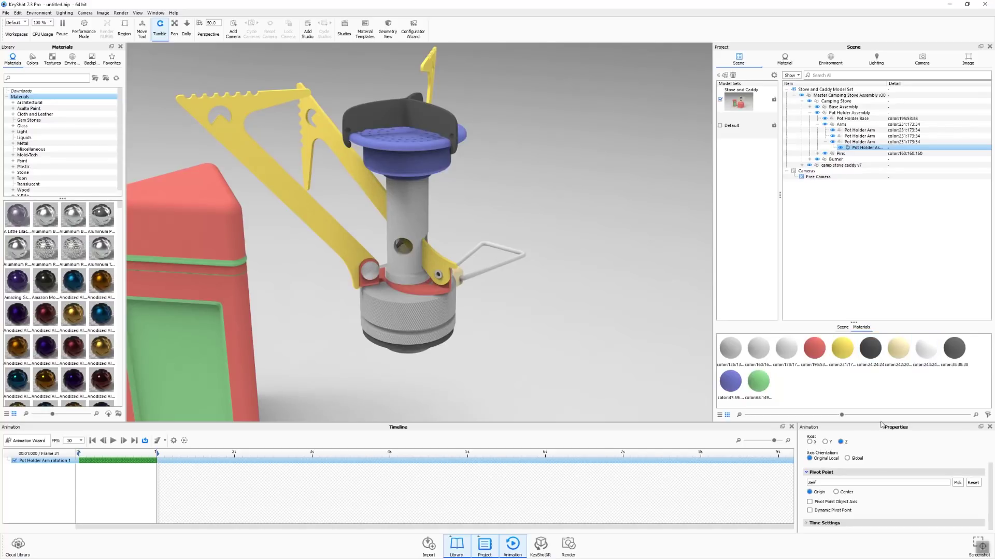
drag(880, 424, 876, 403)
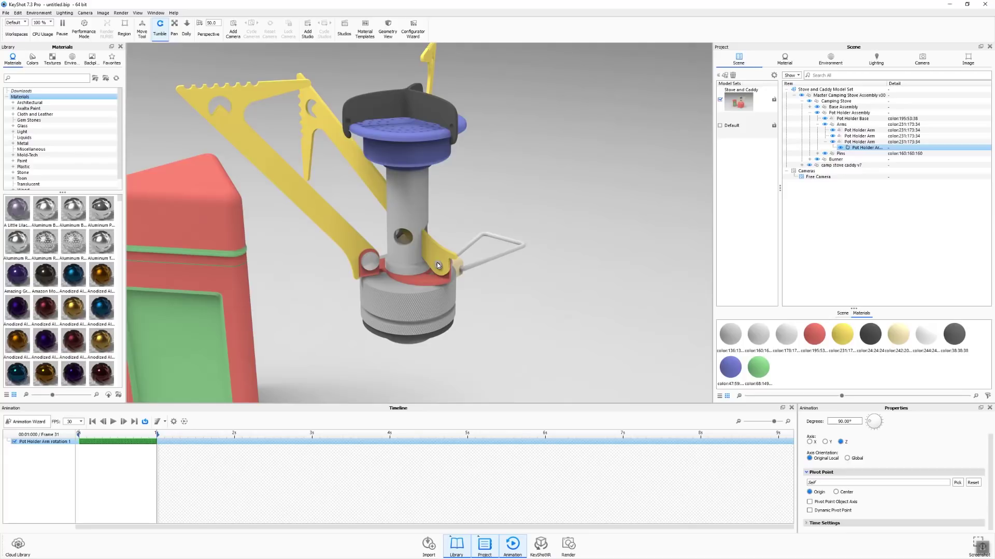
click(838, 421)
double_click(838, 421)
text(28)
key(Return)
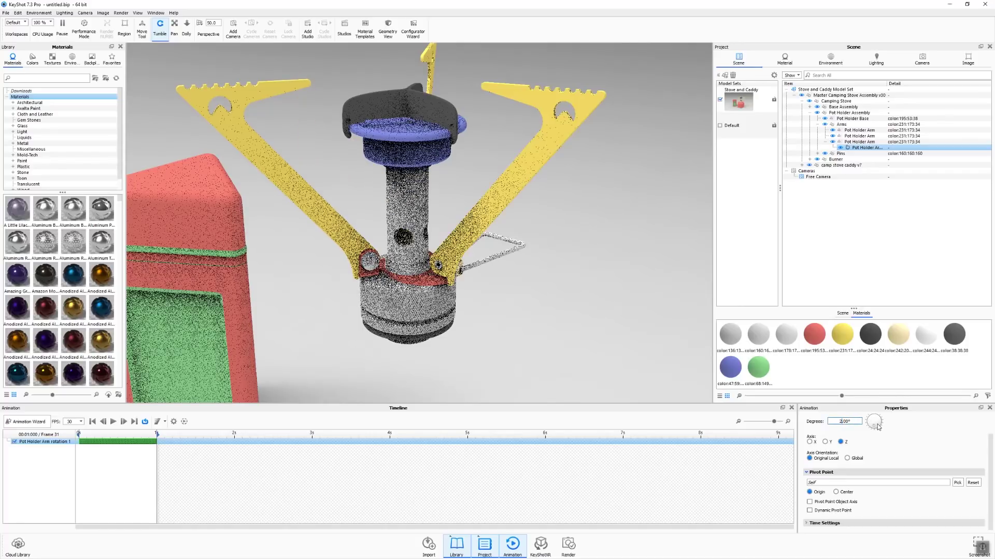
- Copy the 28-degree rotation animation from the last Pot Holder Arm in the Arms group
mouse_move(515, 260)
mouse_down()
mouse_move(320, 168)
mouse_move(455, 167)
mouse_up()
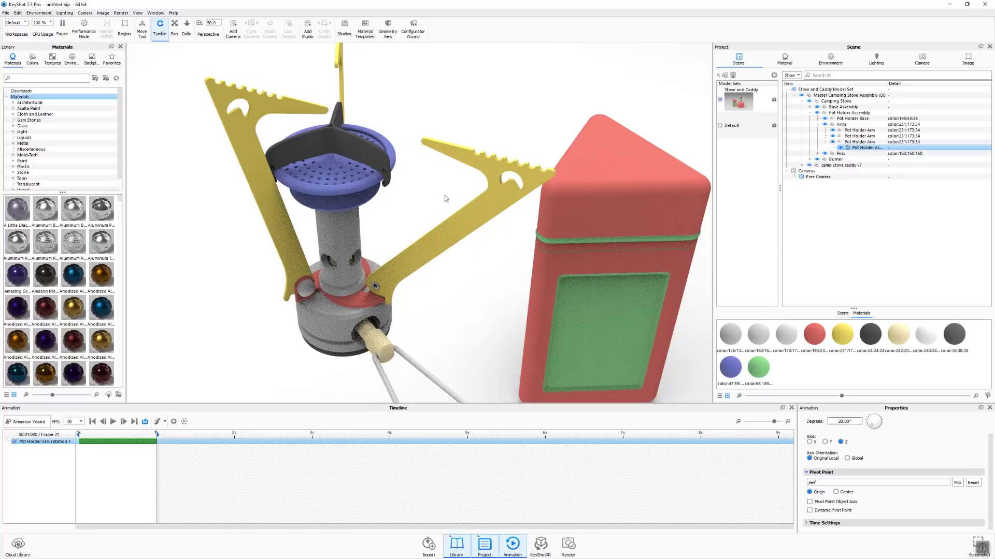
right_click(852, 149)
click(876, 165)
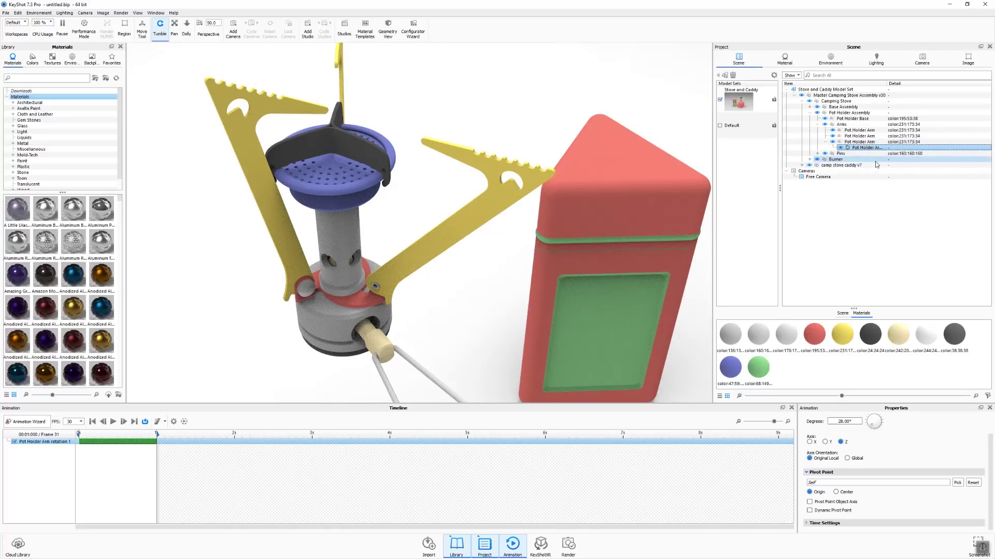
ctrl+click(853, 137)
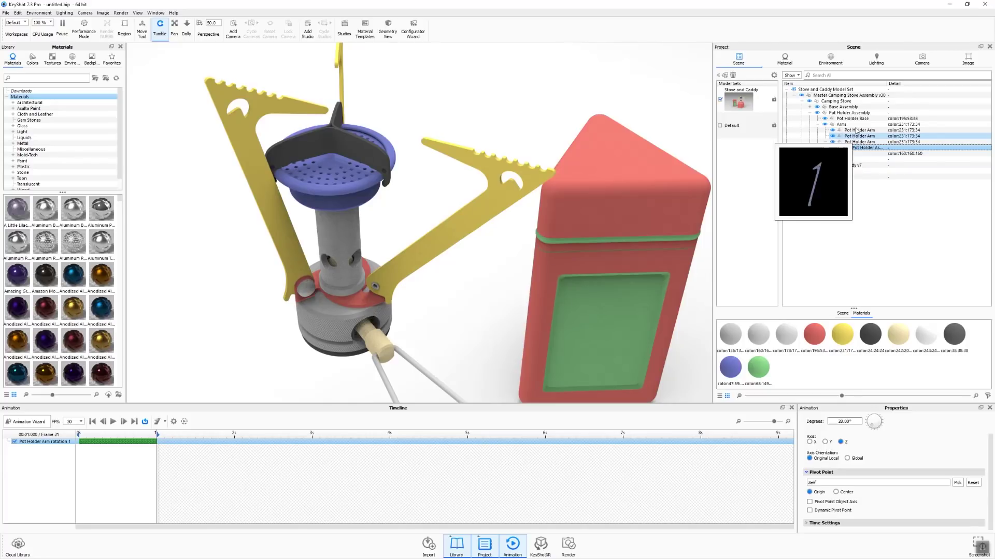
ctrl+click(856, 130)
right_click(857, 129)
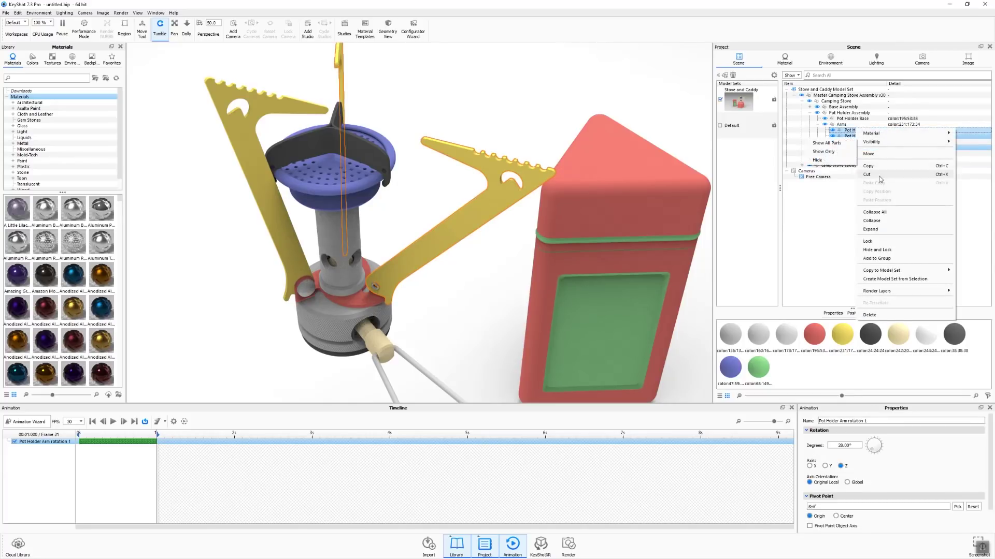
click(837, 239)
- Paste the copied rotation as a linked animation onto the other two Pot Holder Arms
click(861, 136)
ctrl+click(862, 130)
right_click(863, 131)
mouse_move(881, 153)
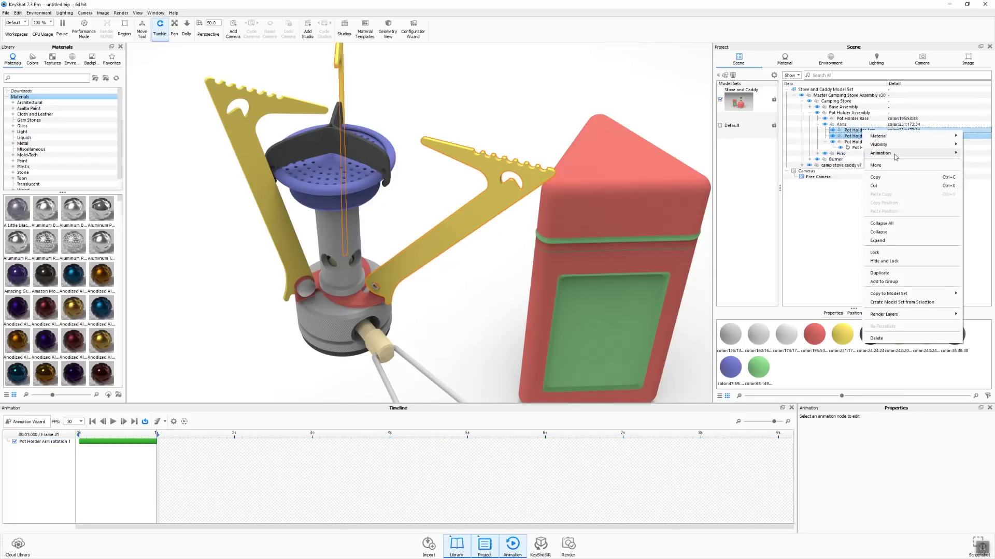
click(839, 163)
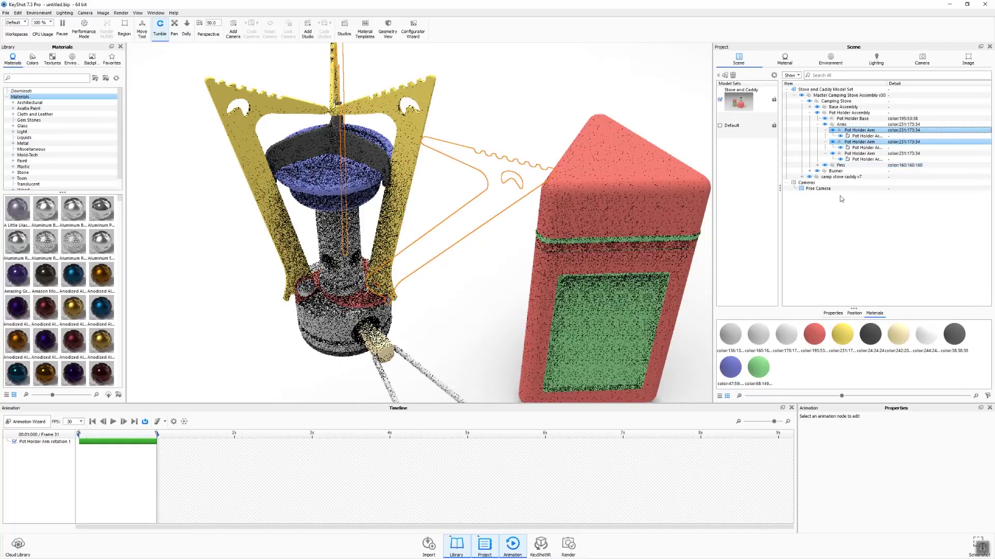
drag(439, 200, 491, 216)
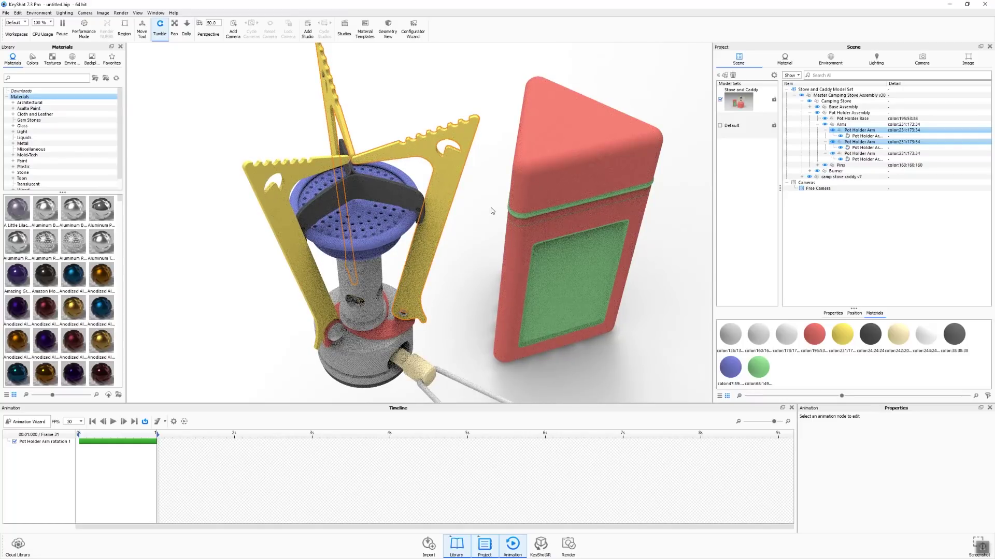
- Select the shared Pot Holder Arm rotation in the timeline, and turn on Performance Mode for the real-time view
click(91, 441)
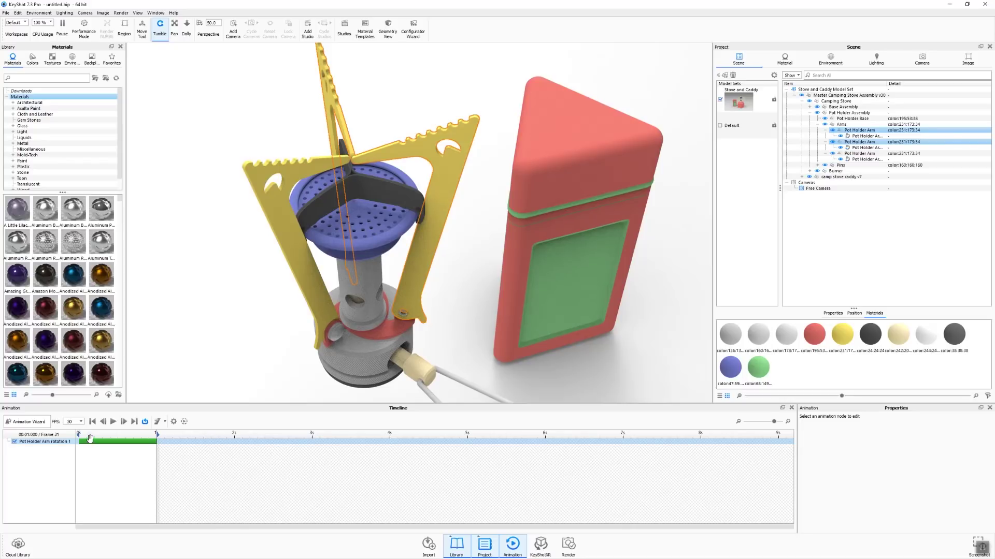
click(156, 440)
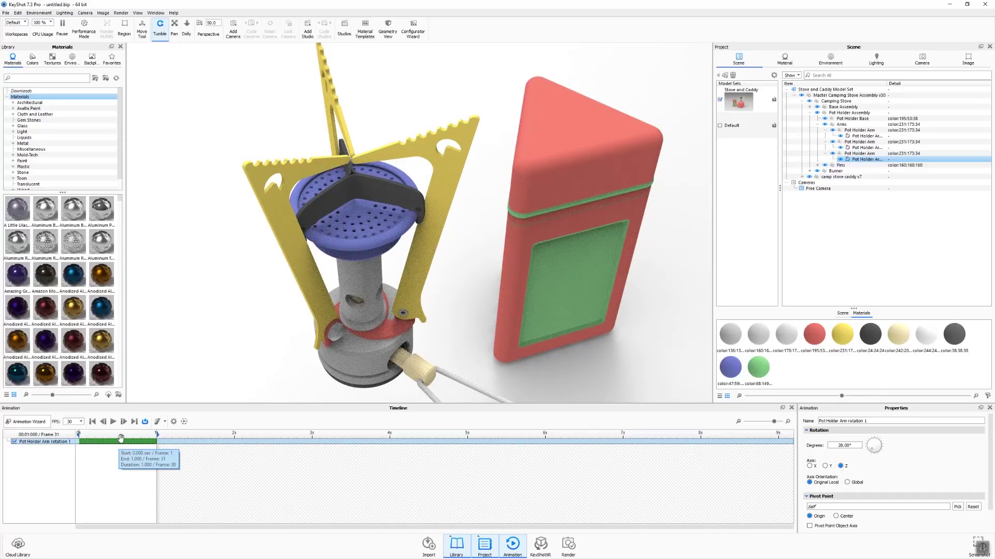
drag(439, 314, 444, 285)
scroll(415, 270, down, 4)
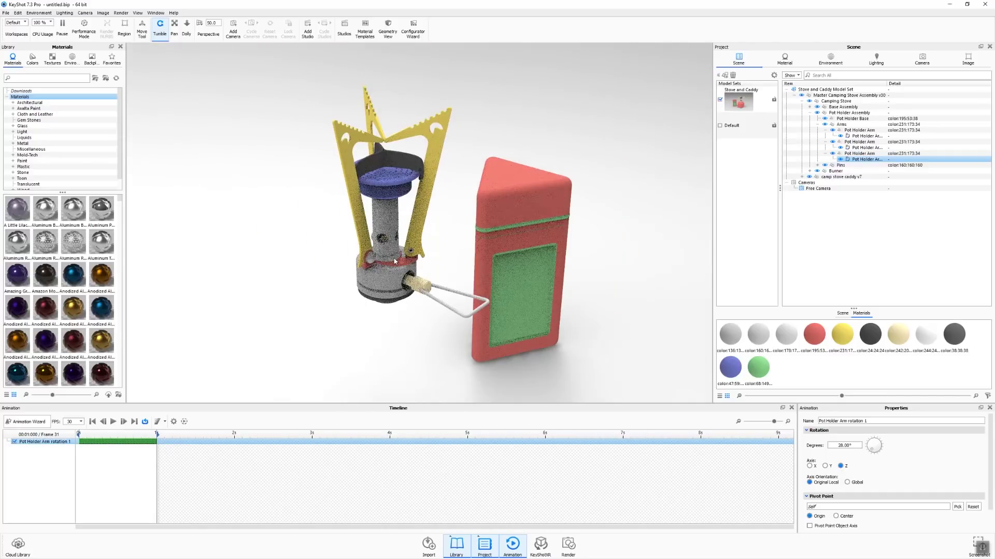
click(84, 29)
scroll(421, 259, up, 4)
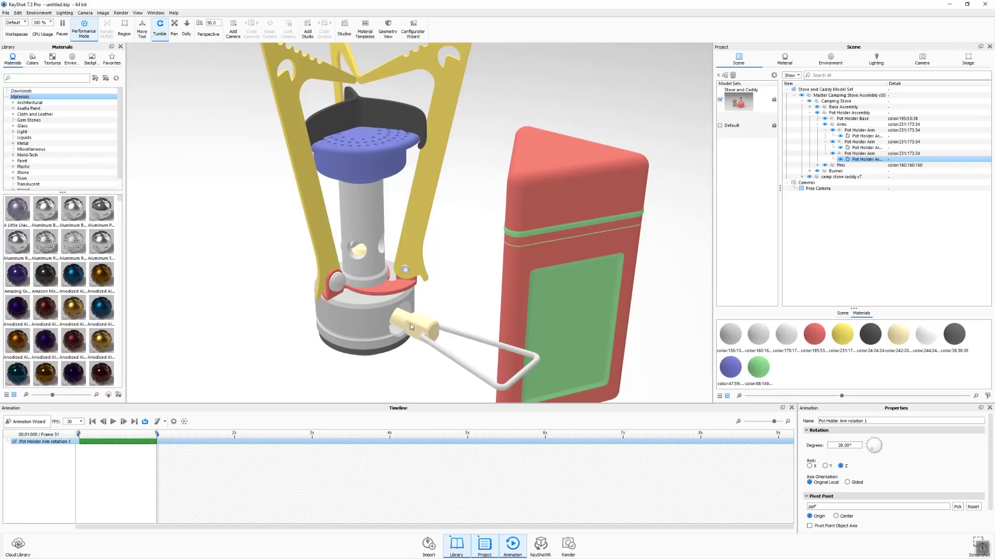
- Add a rotation animation to Base Assembly and, at its end, set the rotation axis to Y
drag(415, 289, 284, 233)
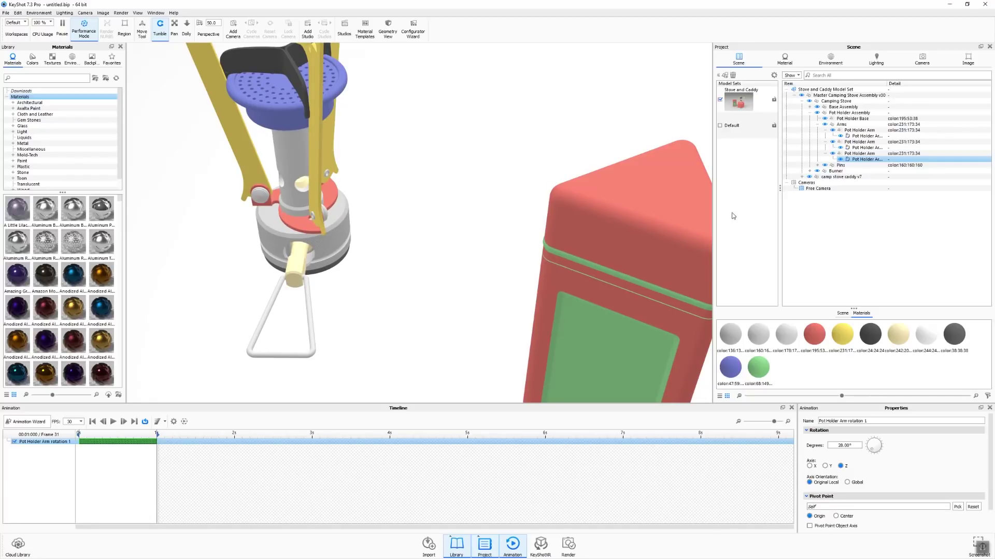
click(843, 107)
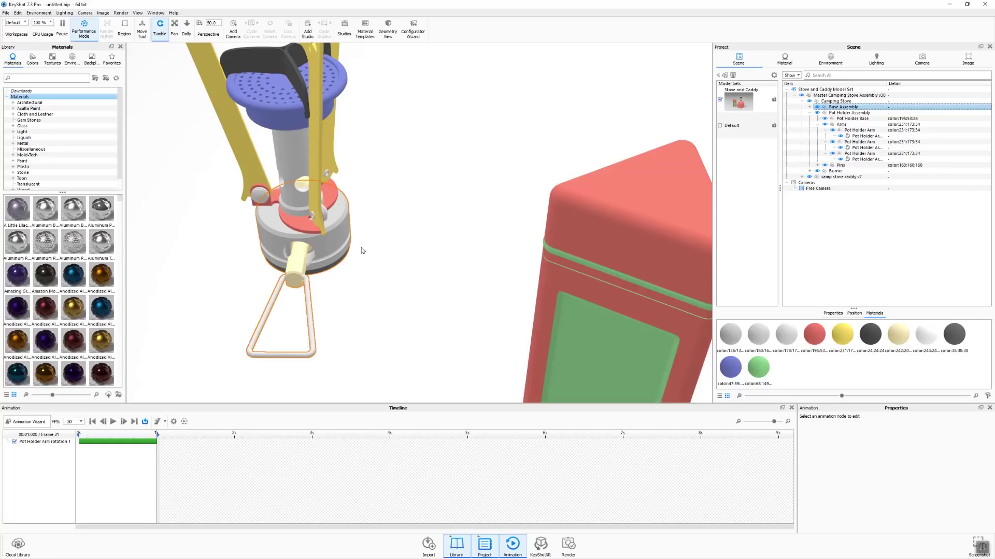
drag(334, 199, 299, 205)
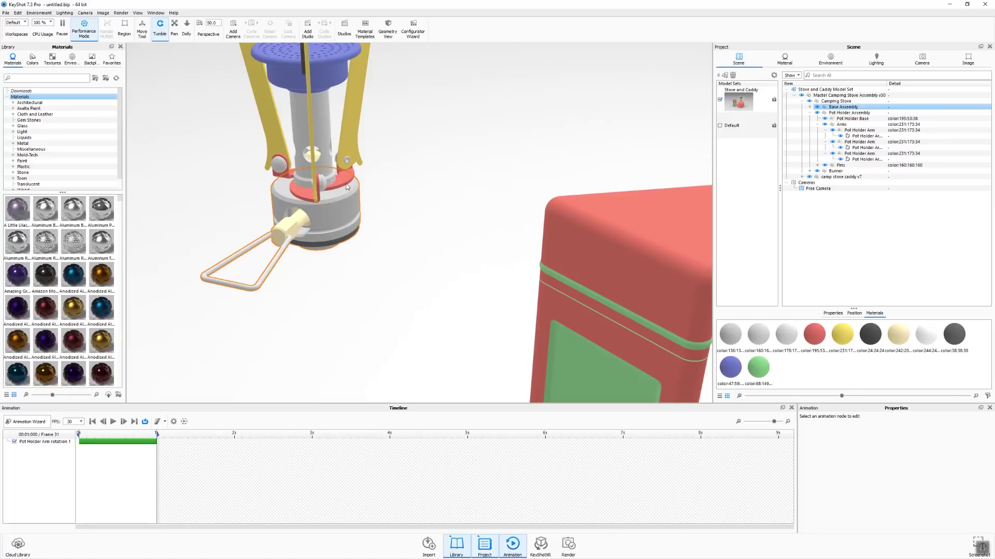
right_click(836, 108)
mouse_move(857, 129)
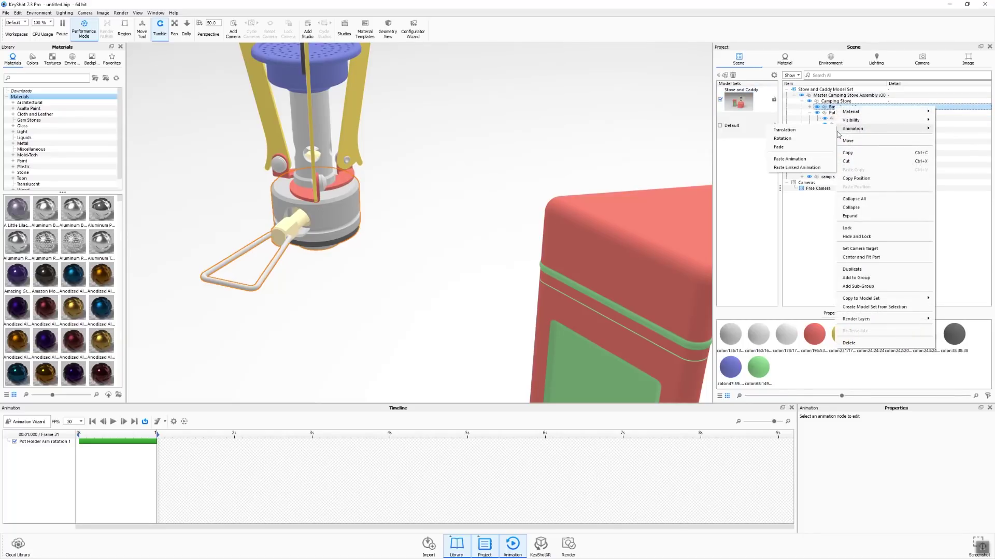
click(800, 139)
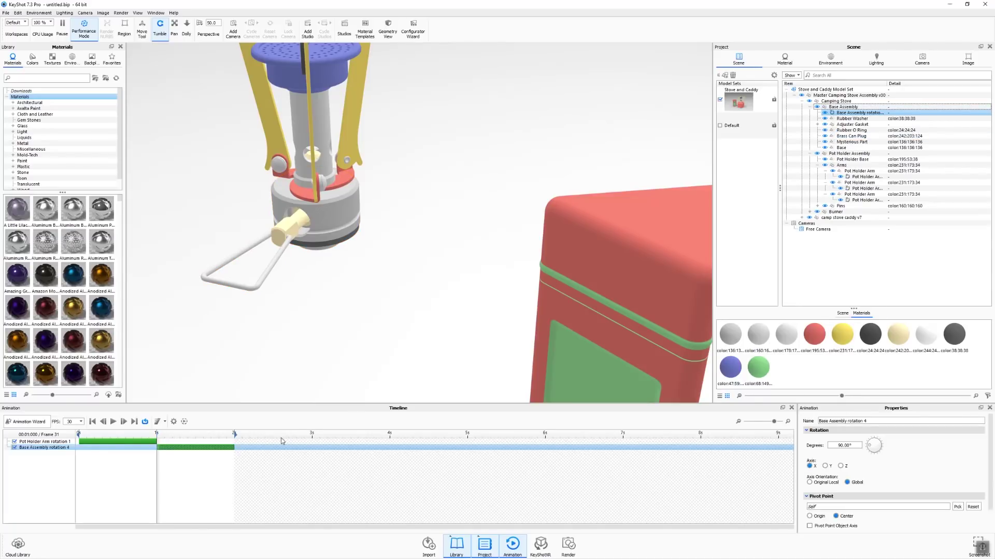
drag(204, 441, 324, 435)
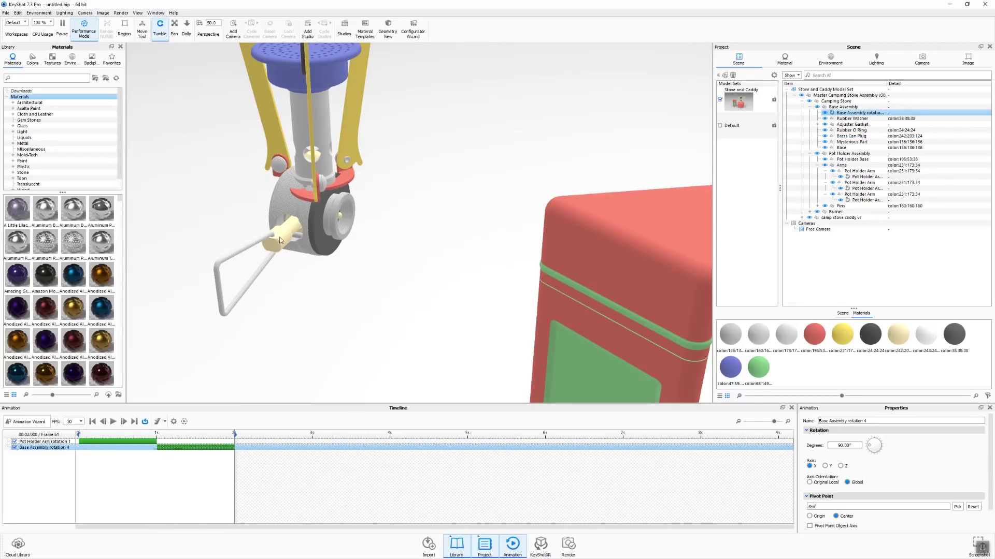
click(825, 467)
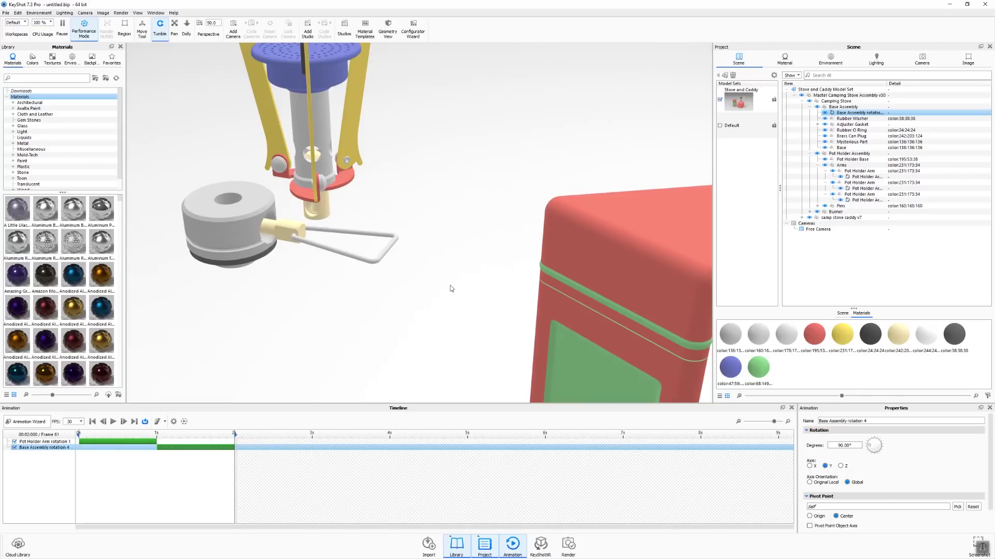
- Pick the burner's Mixer Tube as the pivot point of the Base Assembly rotation and scrub through the animation
drag(268, 282, 231, 187)
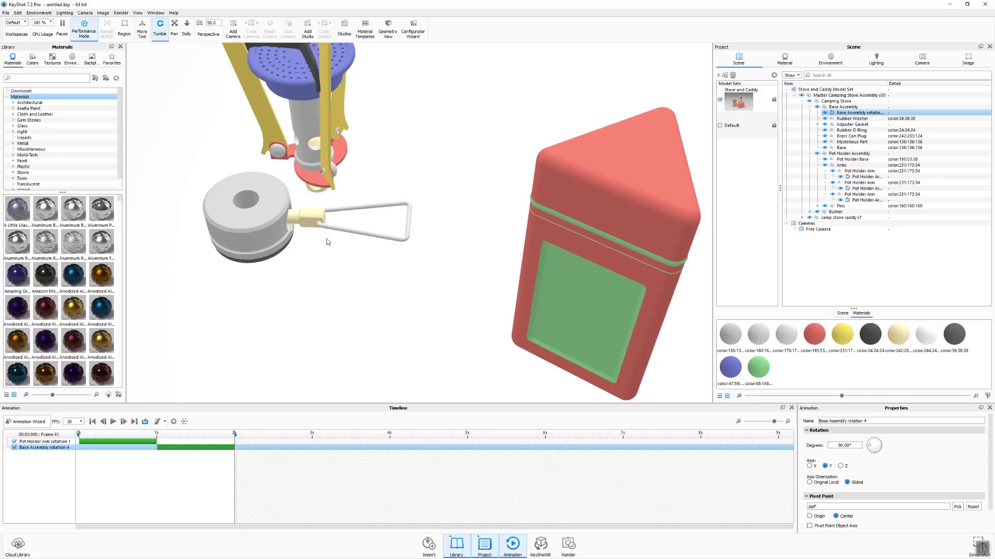
drag(325, 239, 399, 256)
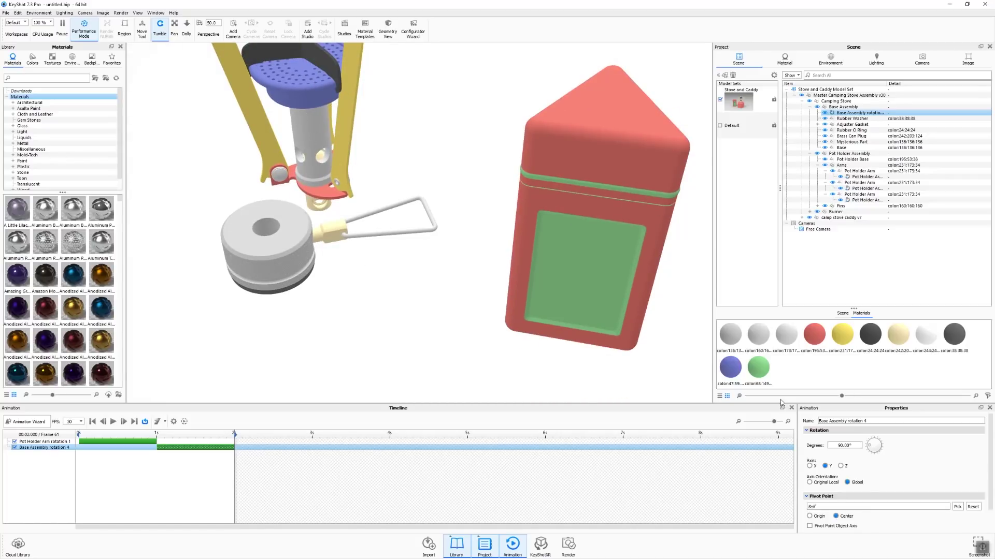
scroll(842, 511, down, 1)
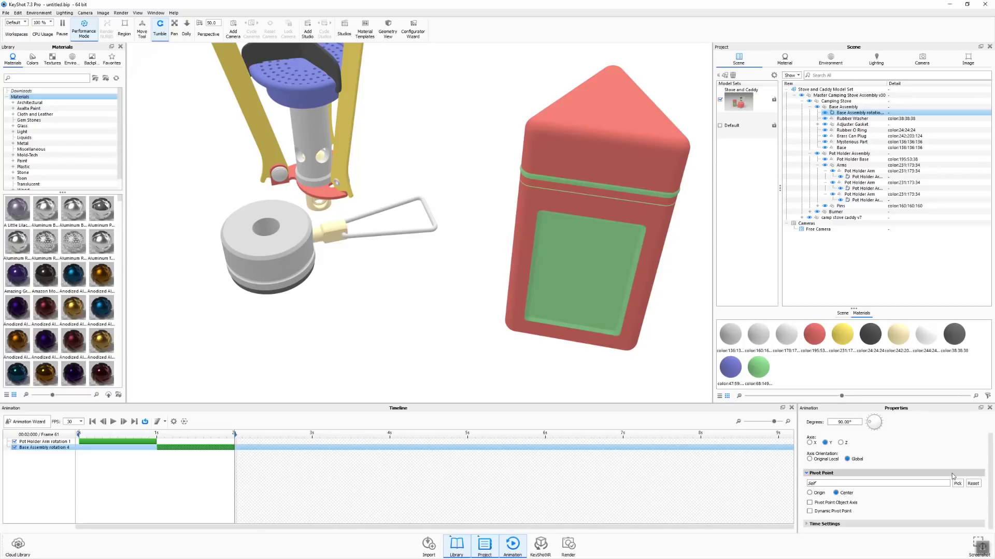
click(957, 484)
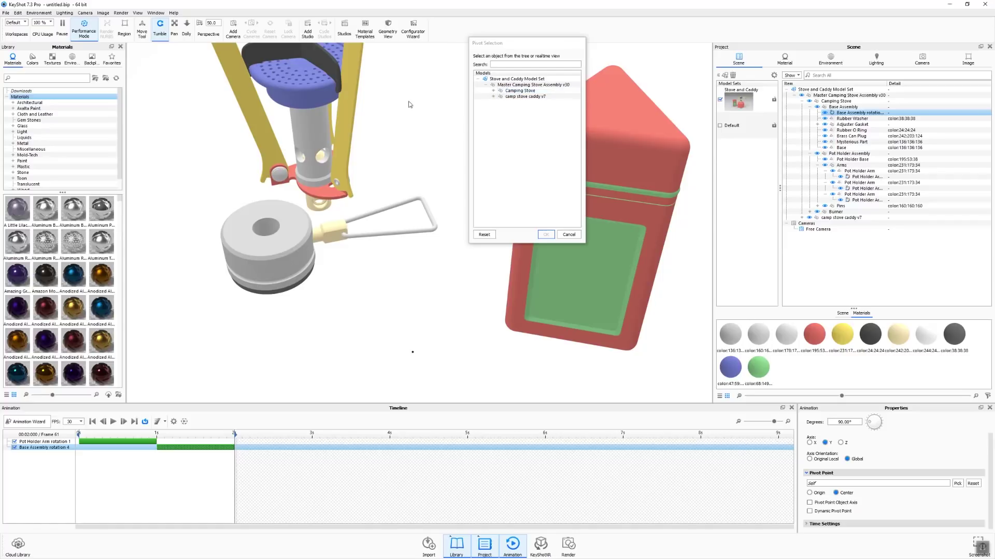
click(305, 124)
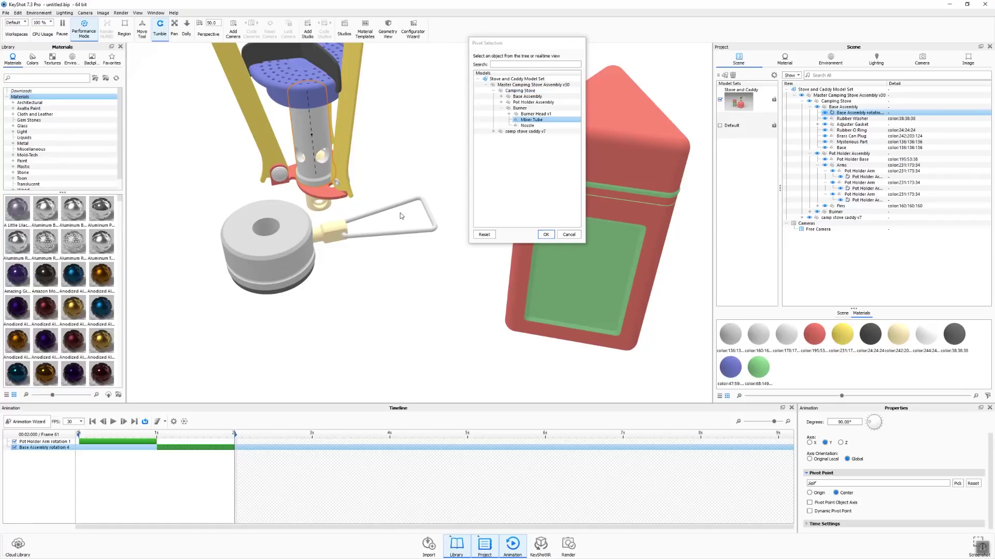
scroll(355, 176, up, 5)
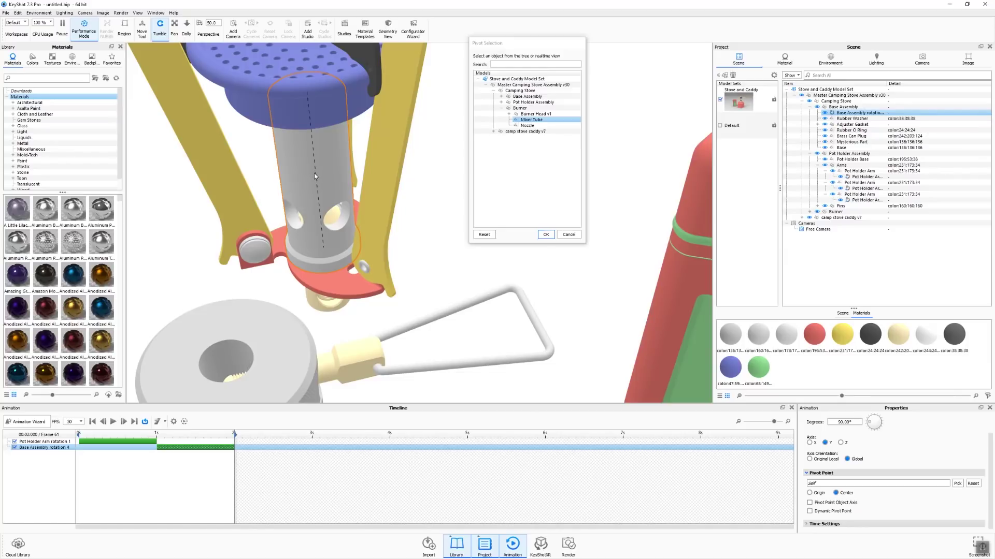
click(549, 236)
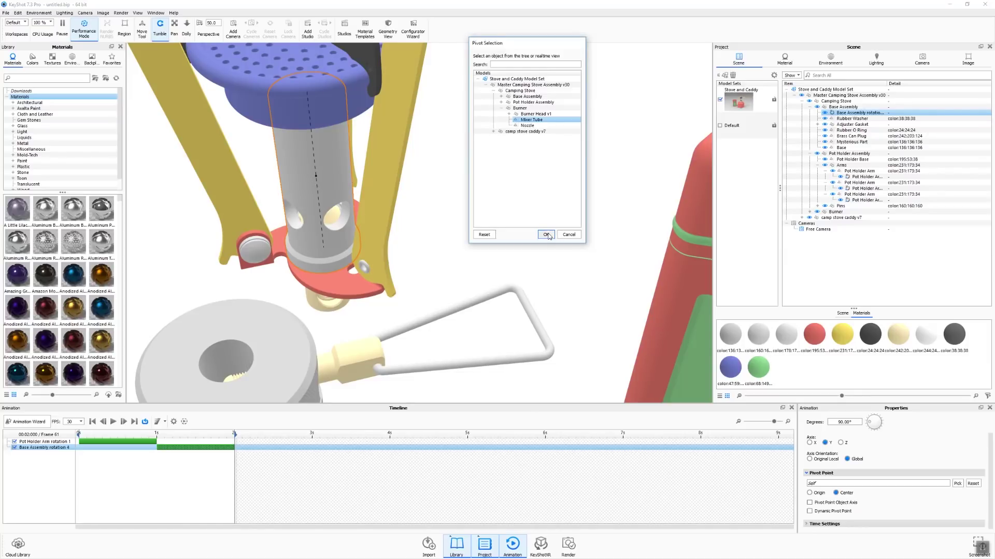
scroll(542, 236, down, 5)
drag(473, 285, 286, 253)
drag(217, 436, 263, 450)
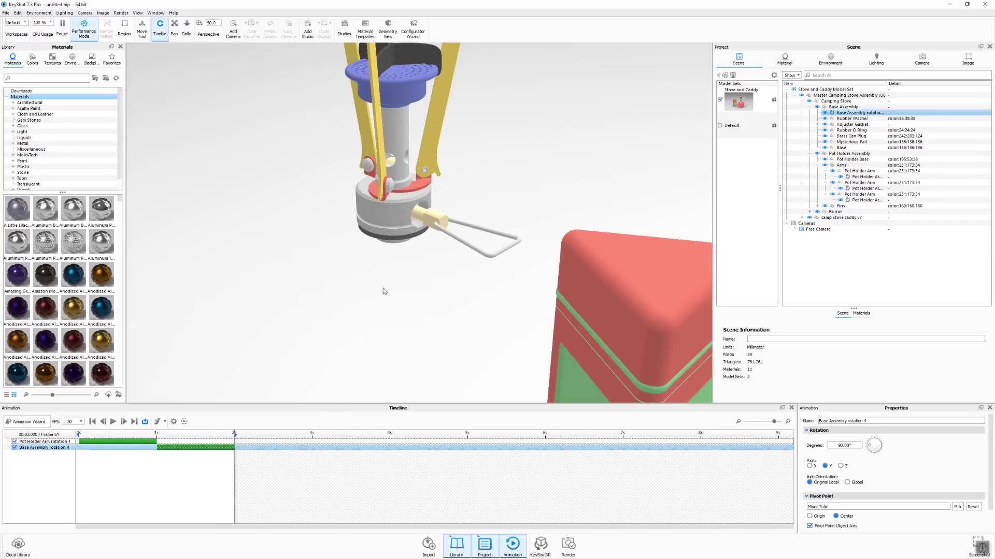
- Add a rotation animation to the Adjuster Gasket group inside Base Assembly
drag(383, 288, 434, 306)
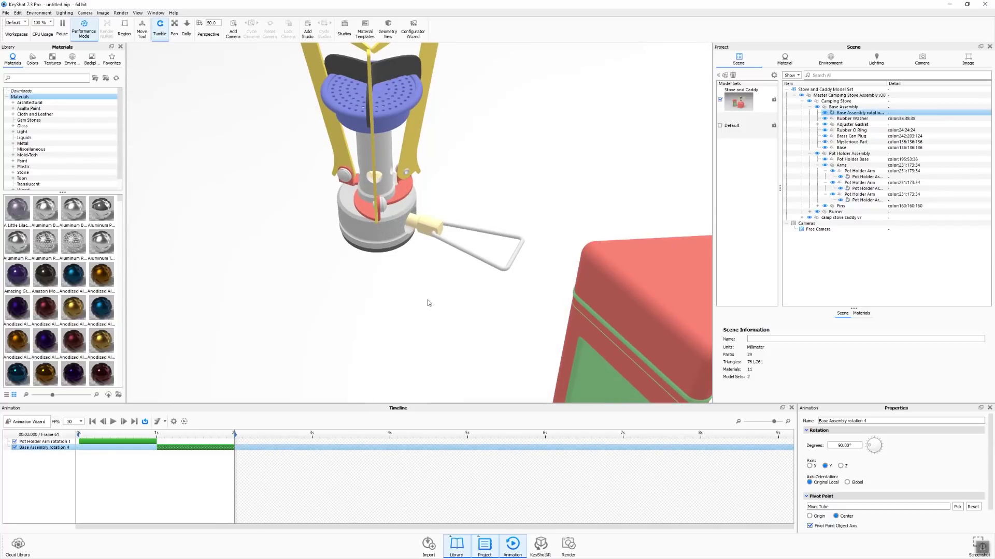
drag(439, 297, 459, 218)
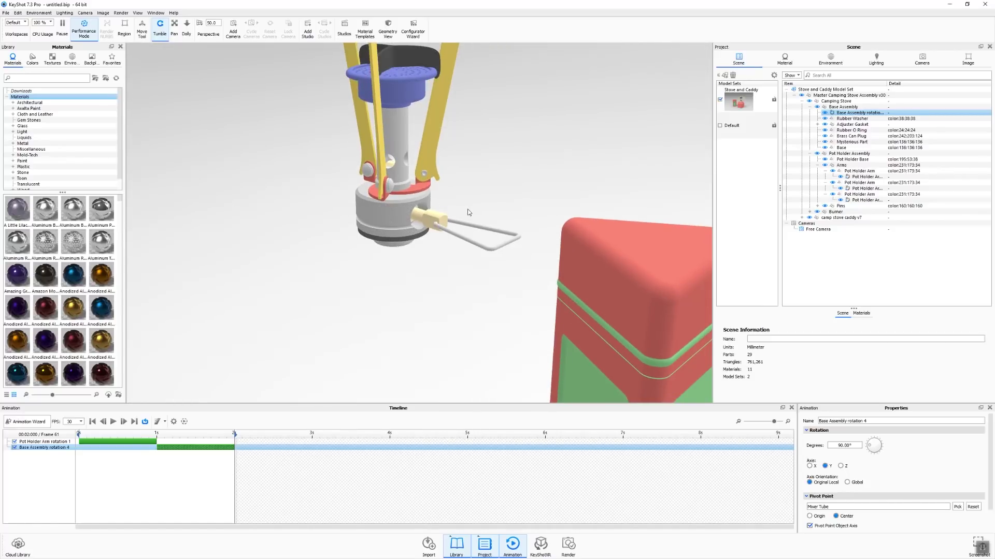
scroll(467, 209, up, 5)
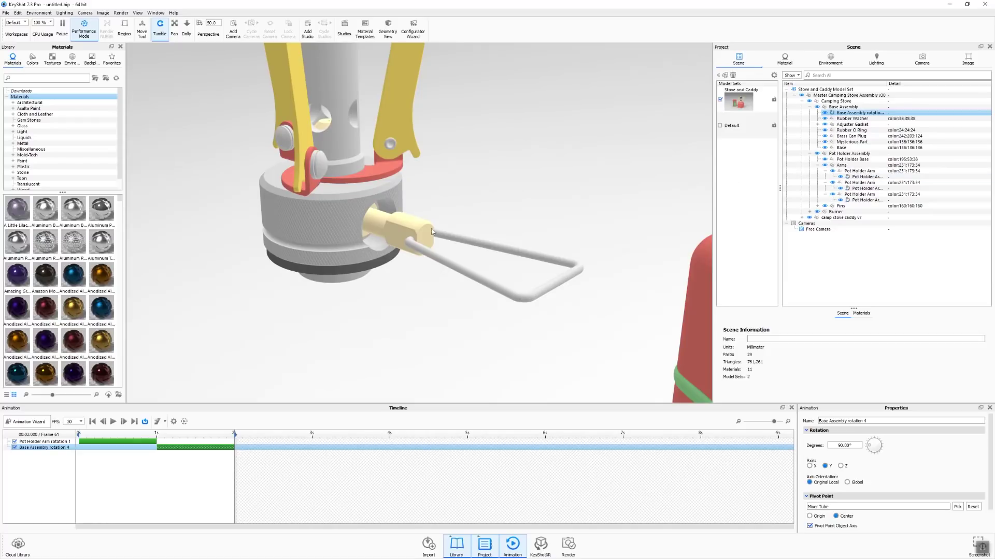
click(415, 222)
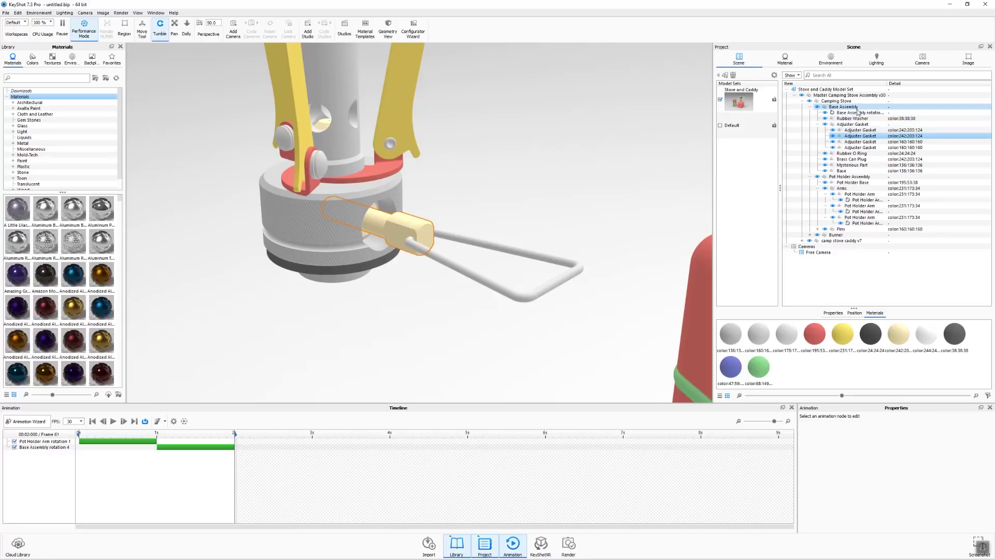
click(859, 125)
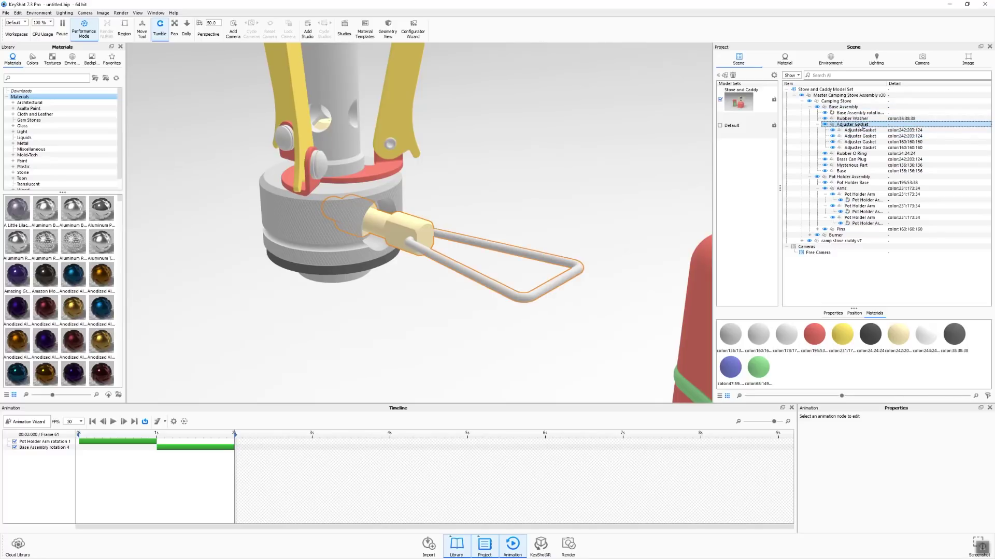
right_click(860, 125)
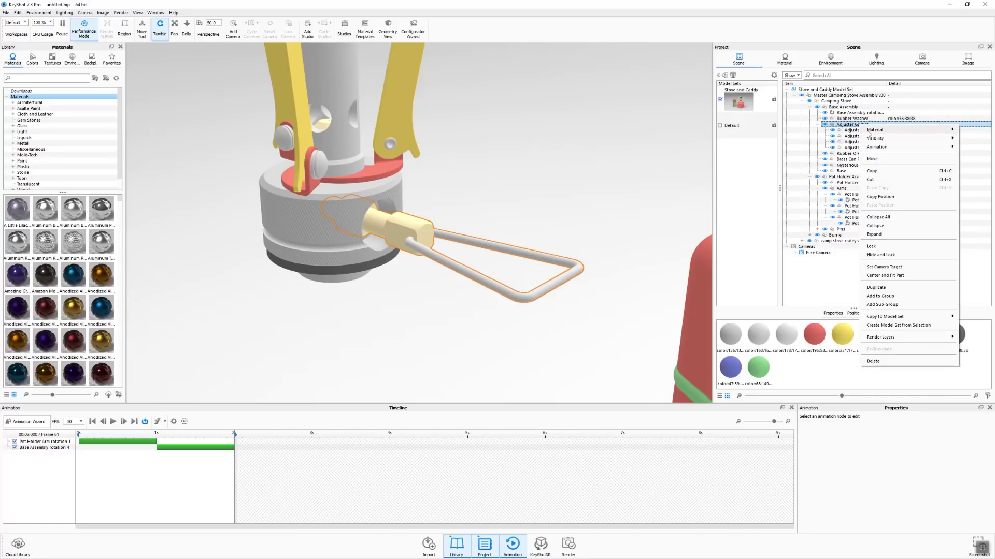
mouse_move(876, 148)
click(806, 156)
- At 3 seconds, pick the yellow adjuster body as the pivot of the Adjuster Gasket group's rotation and set the axis to Z
click(313, 435)
drag(374, 436, 434, 313)
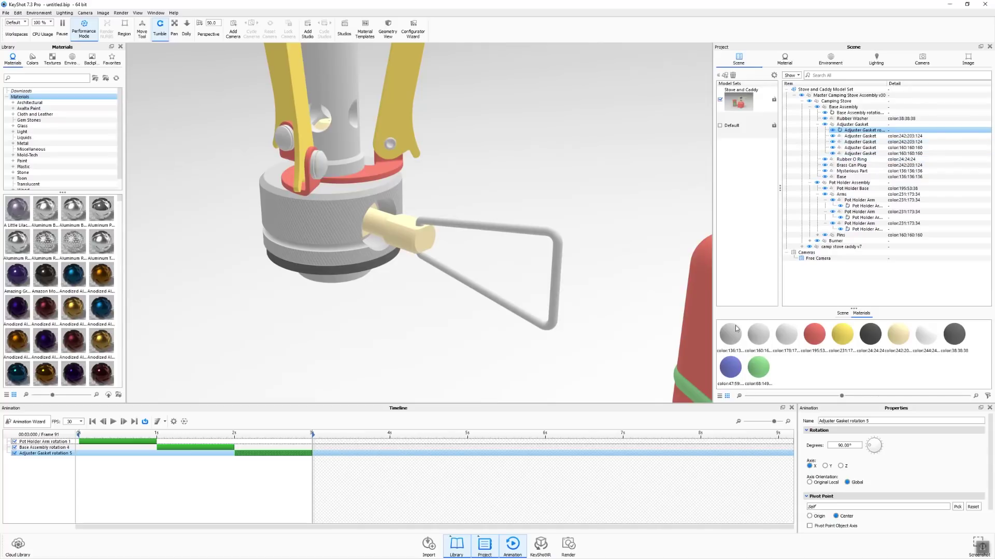
click(957, 507)
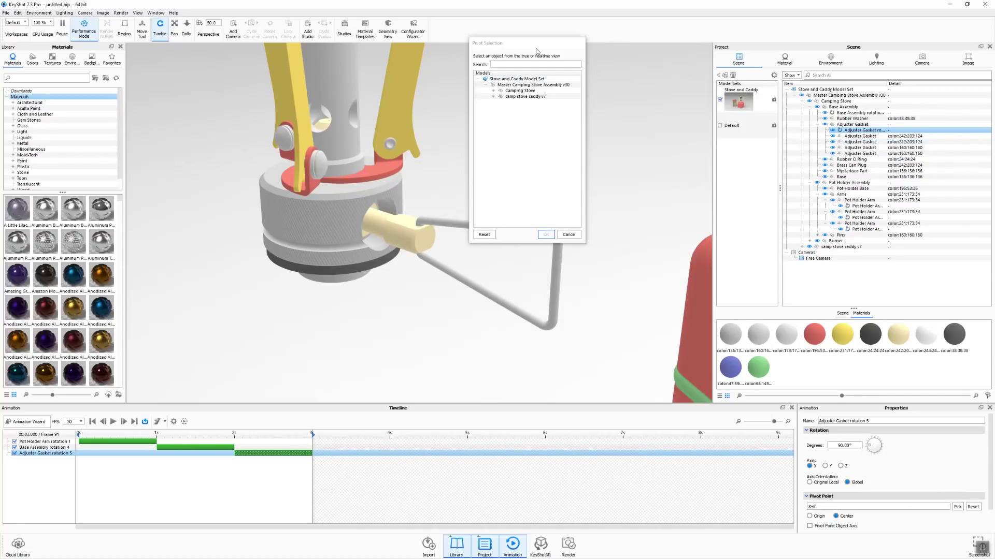
click(374, 218)
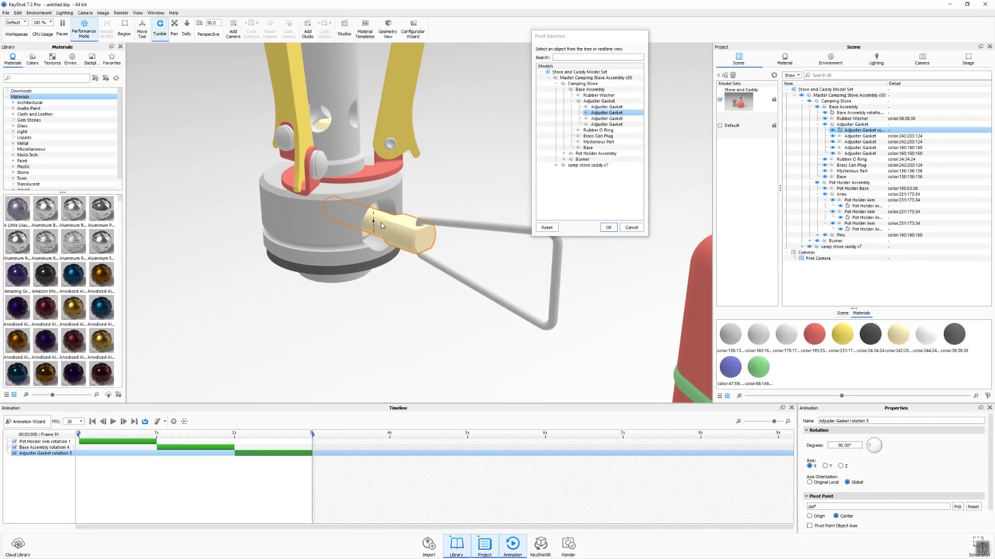
click(608, 228)
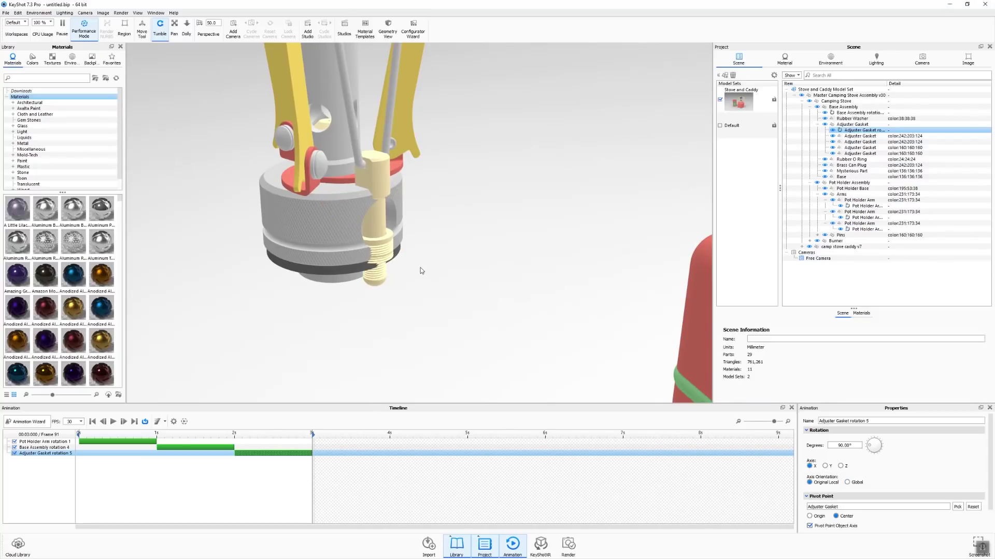
click(840, 466)
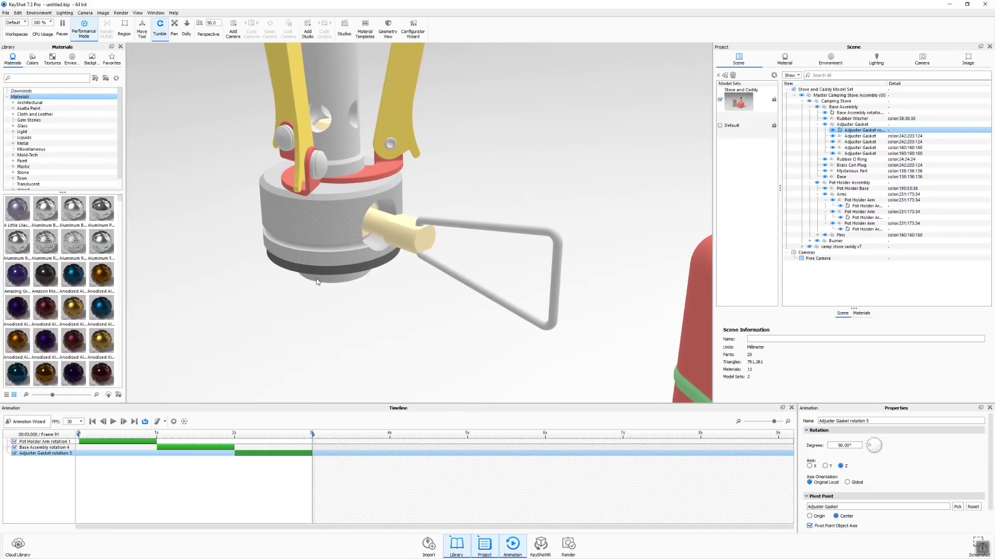
- Add a rotation animation to the grey wire handle inside the Adjuster Gasket group and move the playhead to 4 seconds
drag(523, 237, 494, 232)
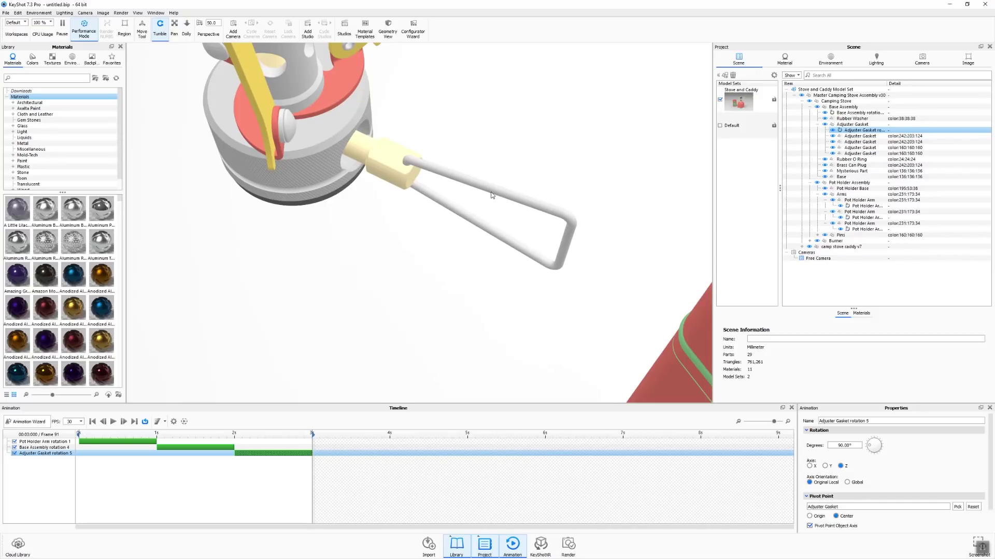
click(511, 198)
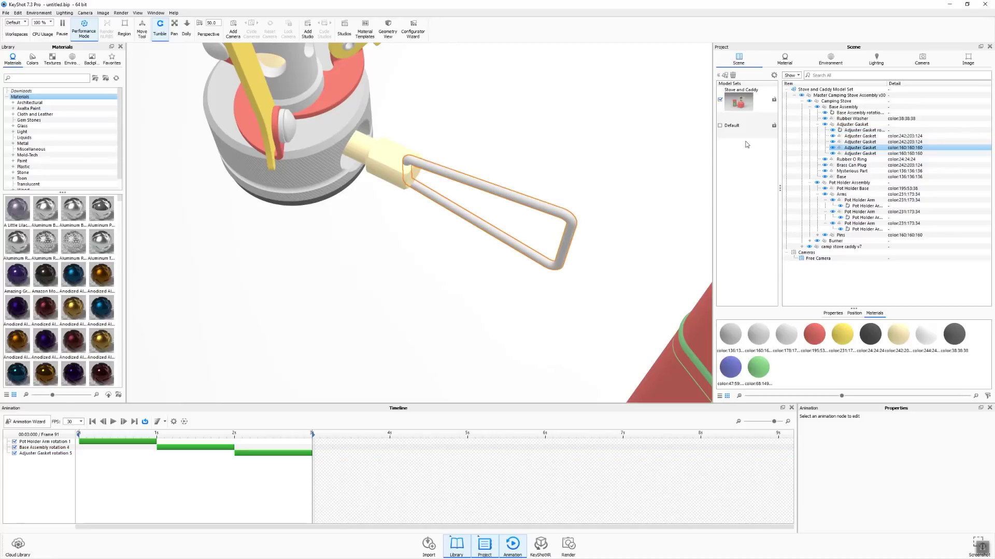
right_click(858, 147)
mouse_move(891, 173)
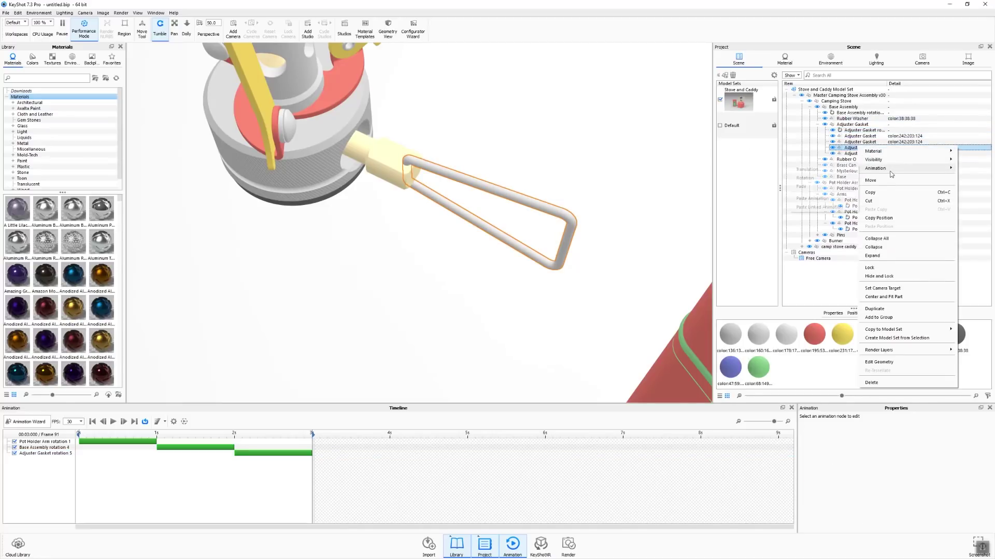
click(827, 178)
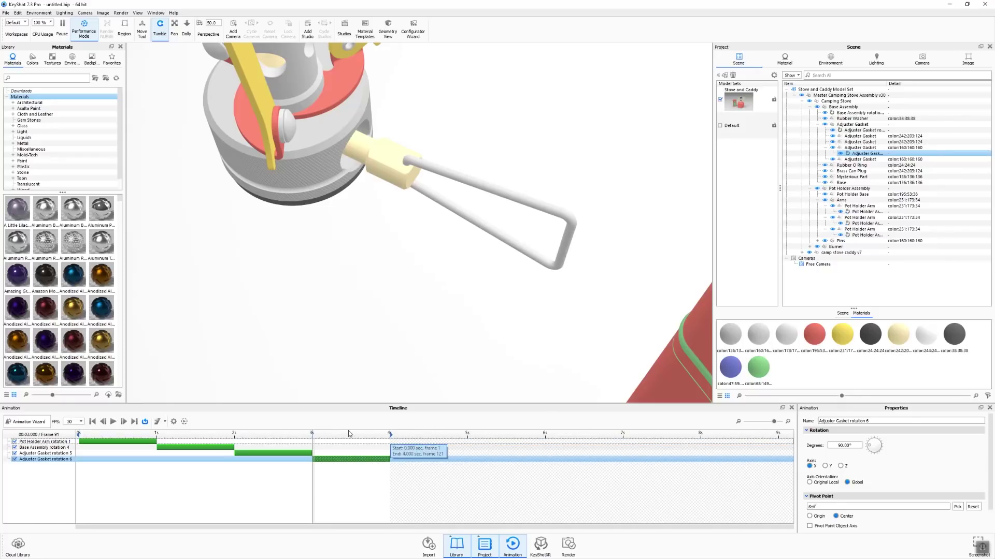
click(389, 434)
- Set the small pin inside the adjuster's hole as the pivot point of the wire handle's rotation
drag(499, 238, 459, 249)
scroll(424, 218, up, 8)
scroll(432, 240, up, 5)
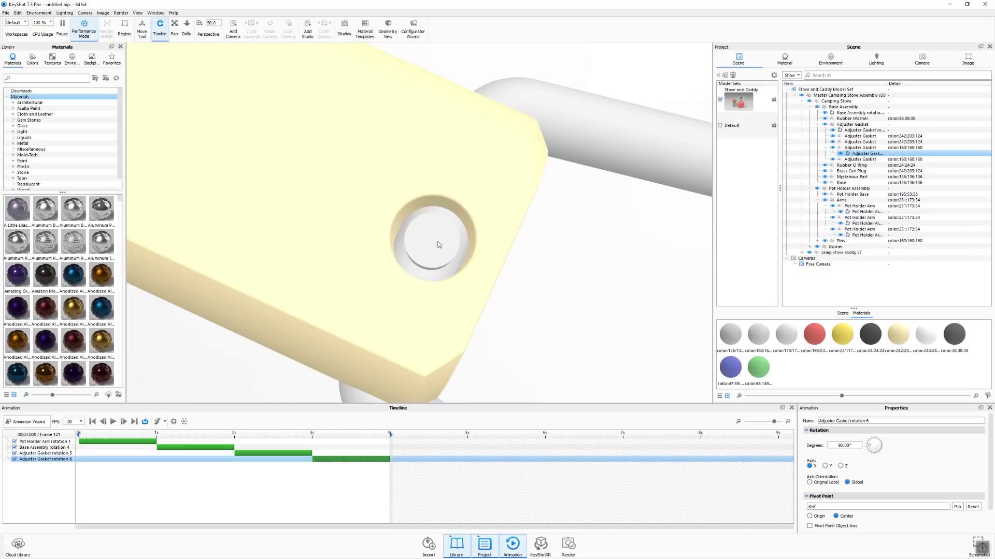
click(956, 507)
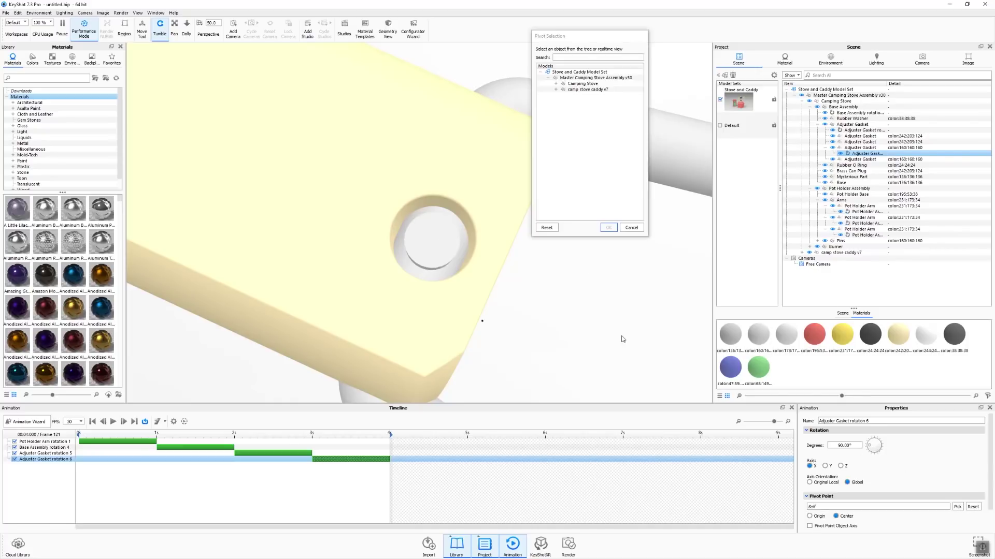
click(442, 234)
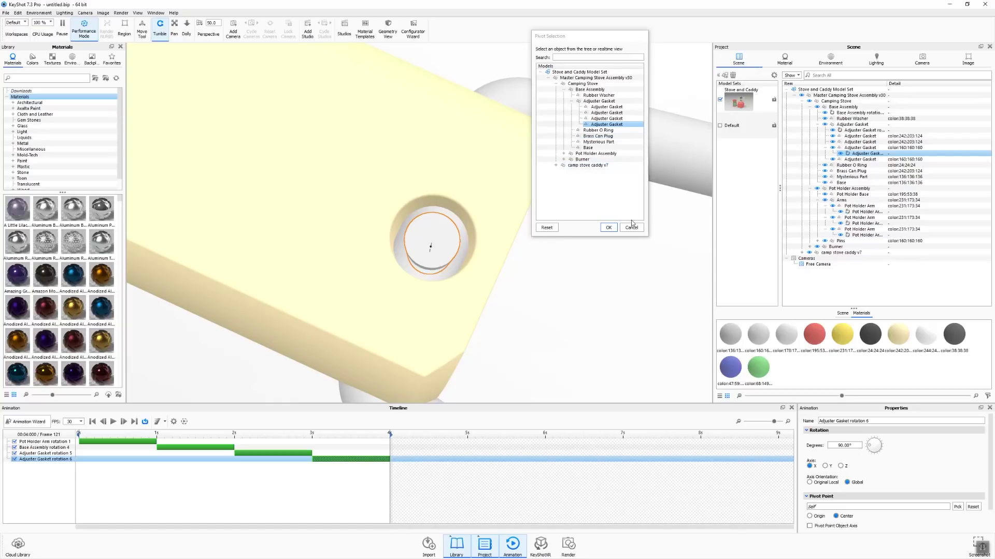
click(608, 228)
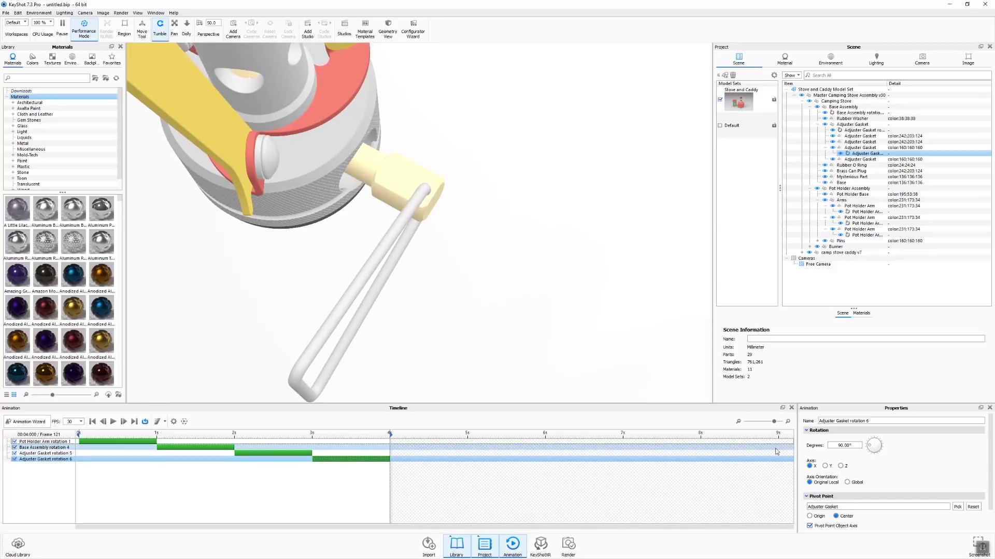
- Set the wire handle's rotation to 140 degrees
double_click(834, 447)
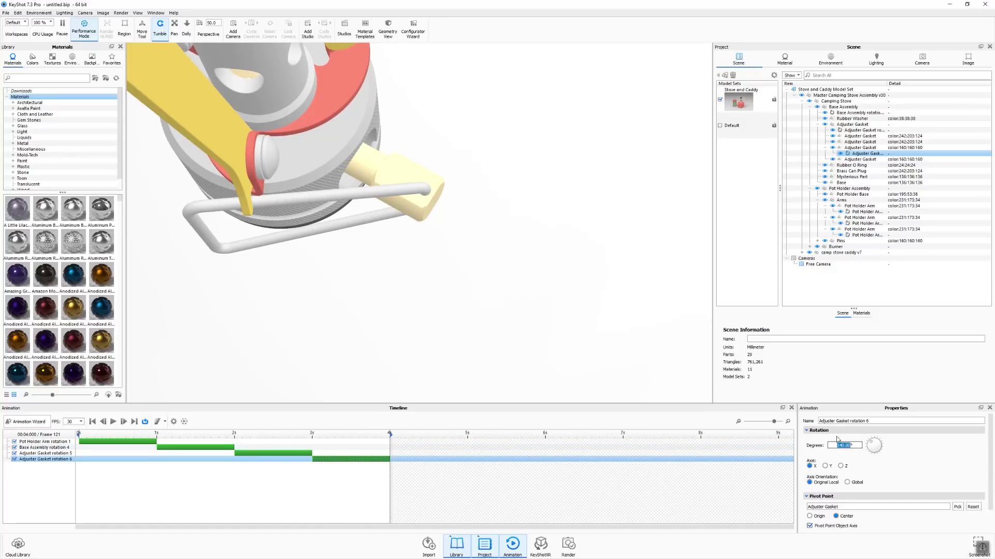
scroll(456, 237, down, 5)
drag(407, 207, 372, 189)
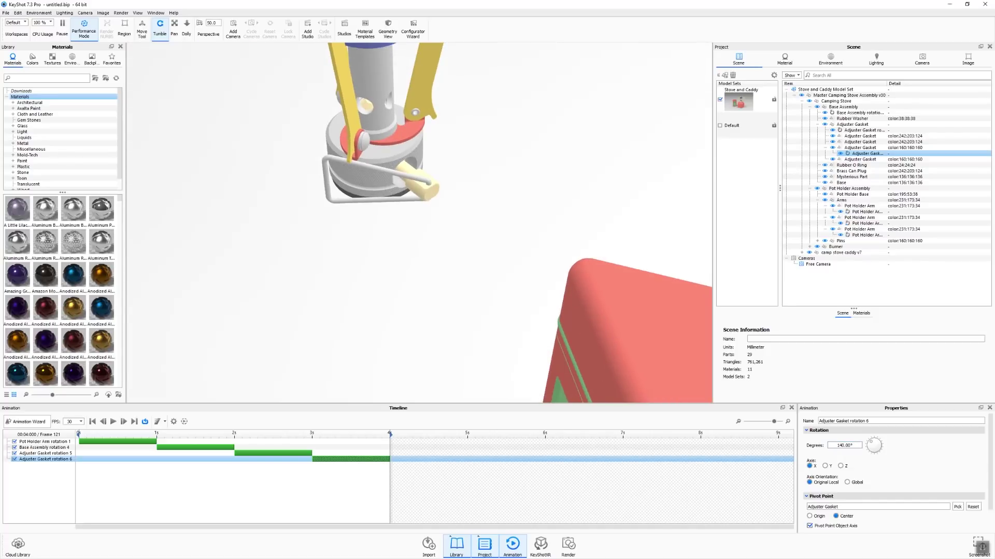
- Add a cylinder to the scene, enable axis scaling for it and shrink it to a scale of about 5.05
click(18, 13)
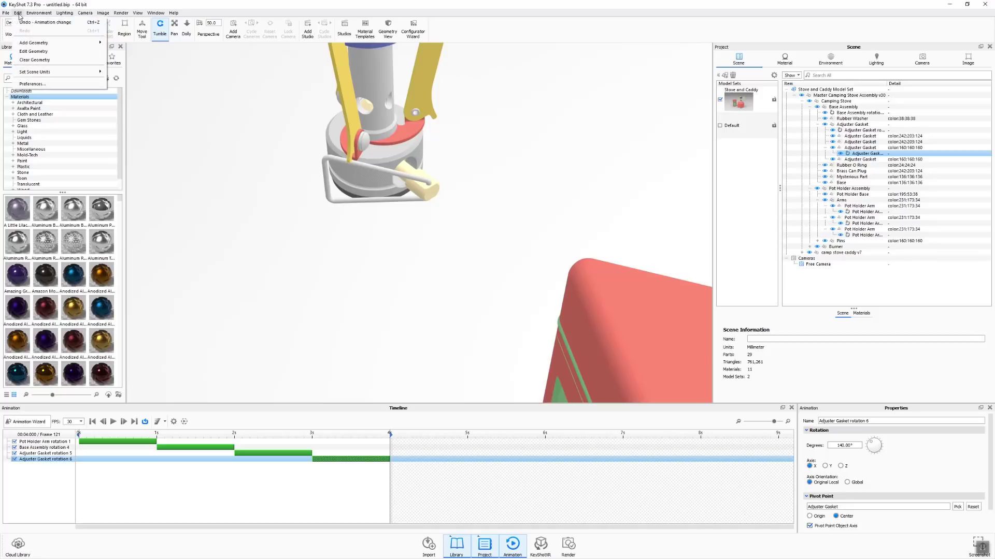
mouse_move(44, 43)
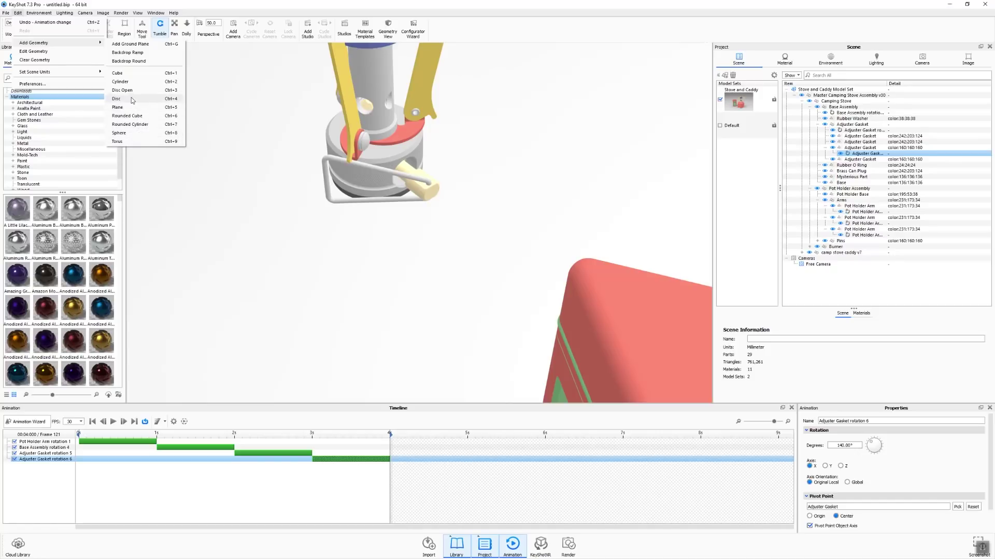
click(130, 82)
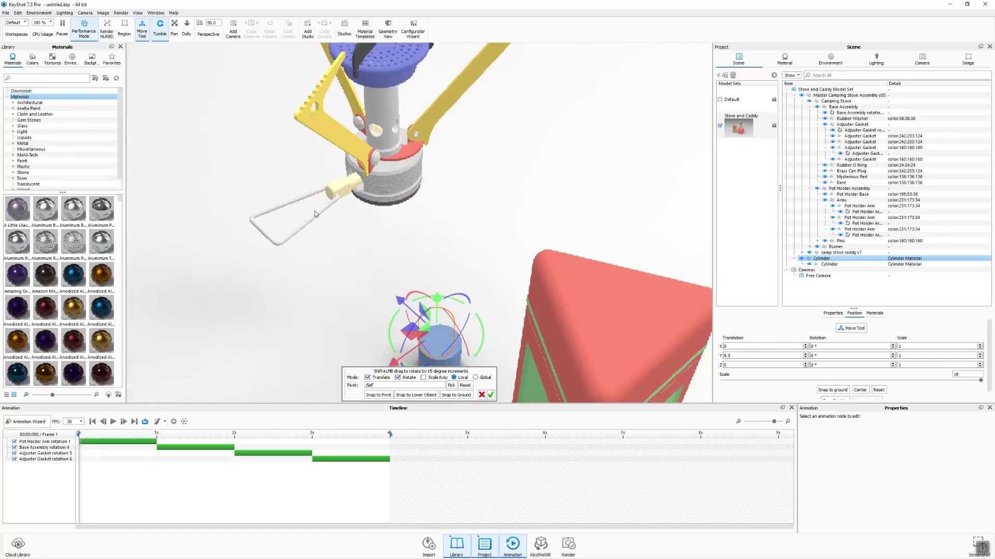
drag(332, 315, 427, 309)
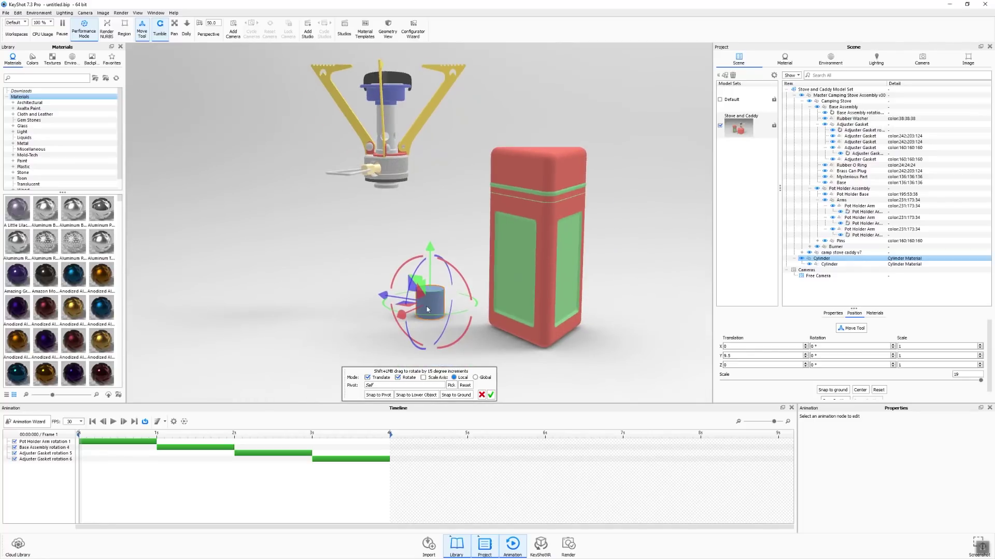
click(422, 377)
drag(430, 302, 420, 309)
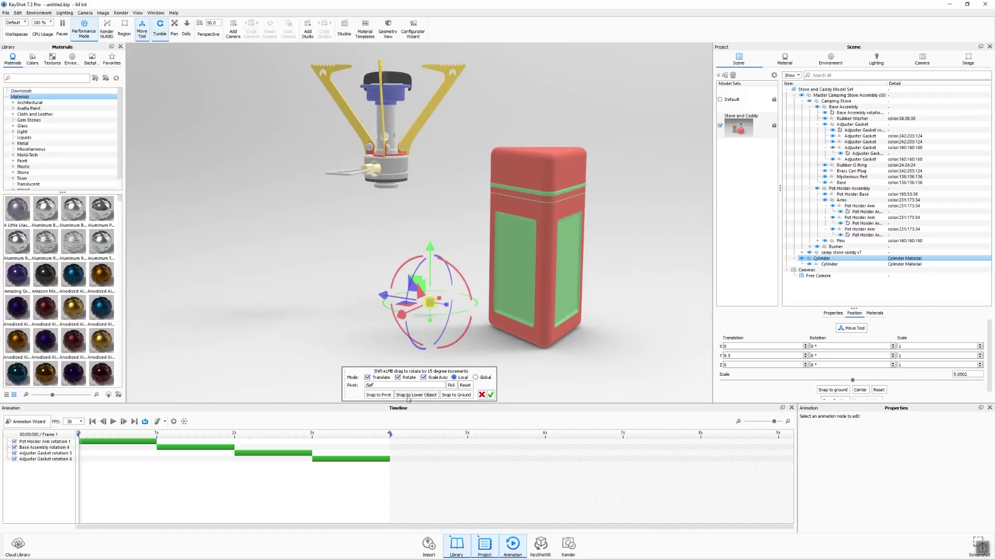
- Pick the yellow adjuster body as the cylinder's move pivot and snap the cylinder to it
click(452, 386)
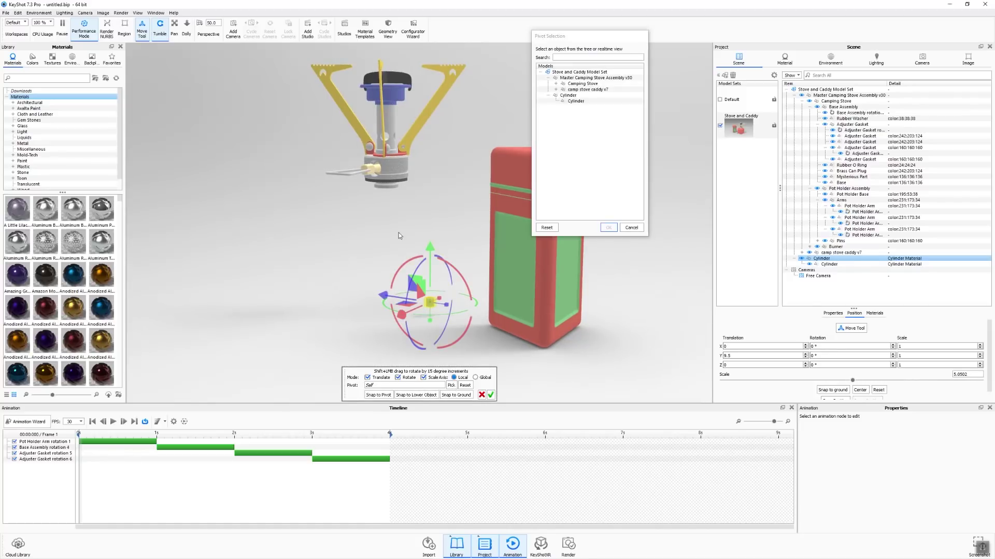
click(371, 169)
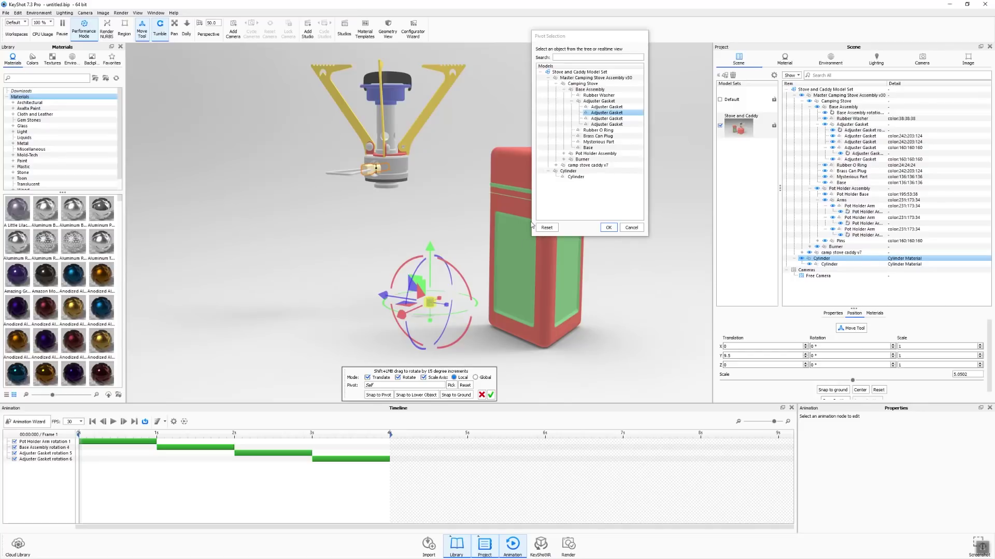
click(608, 228)
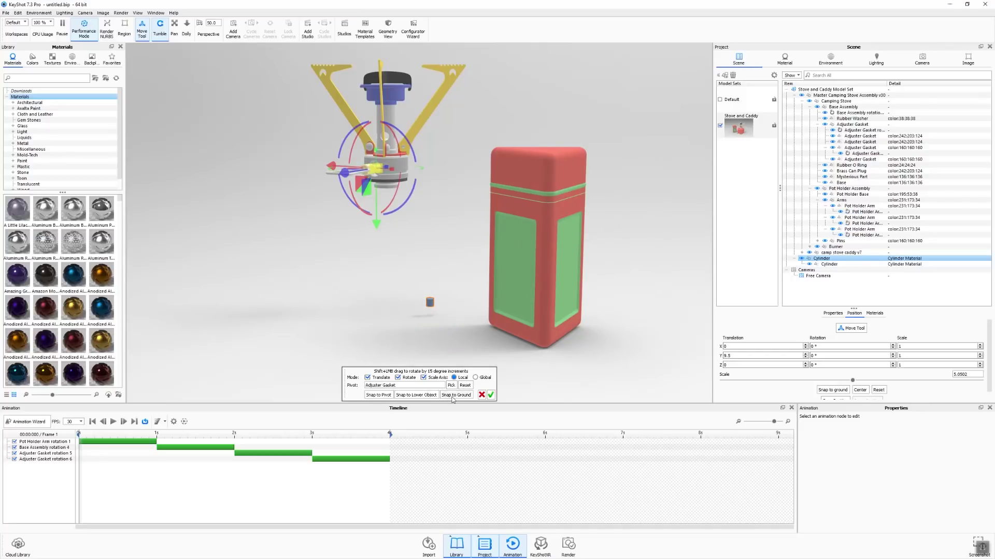
click(383, 396)
drag(364, 289, 459, 300)
scroll(459, 300, up, 5)
drag(427, 242, 536, 258)
scroll(534, 243, up, 4)
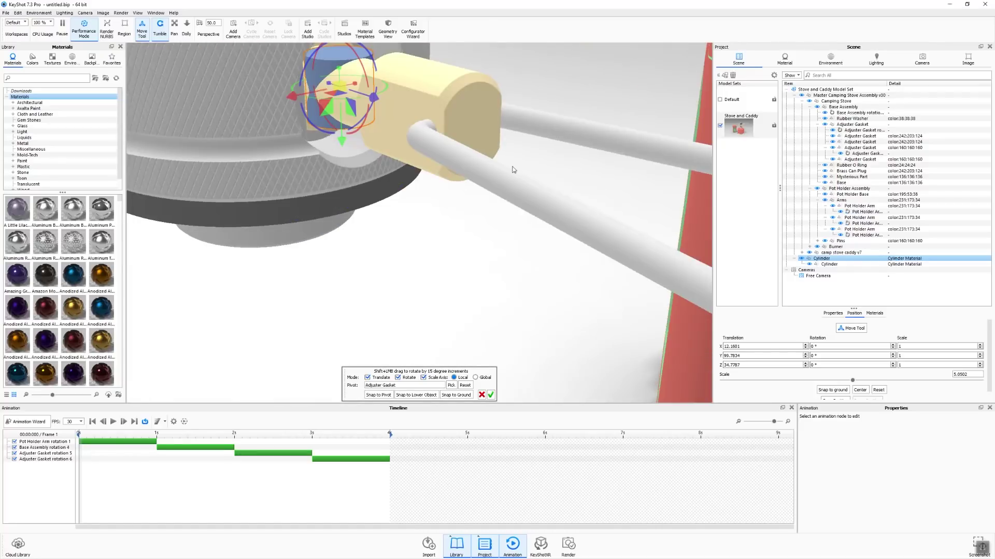
- Move the cylinder along X to about 25, at the outer end of the adjuster, and hide it
drag(512, 170, 471, 269)
drag(361, 241, 571, 323)
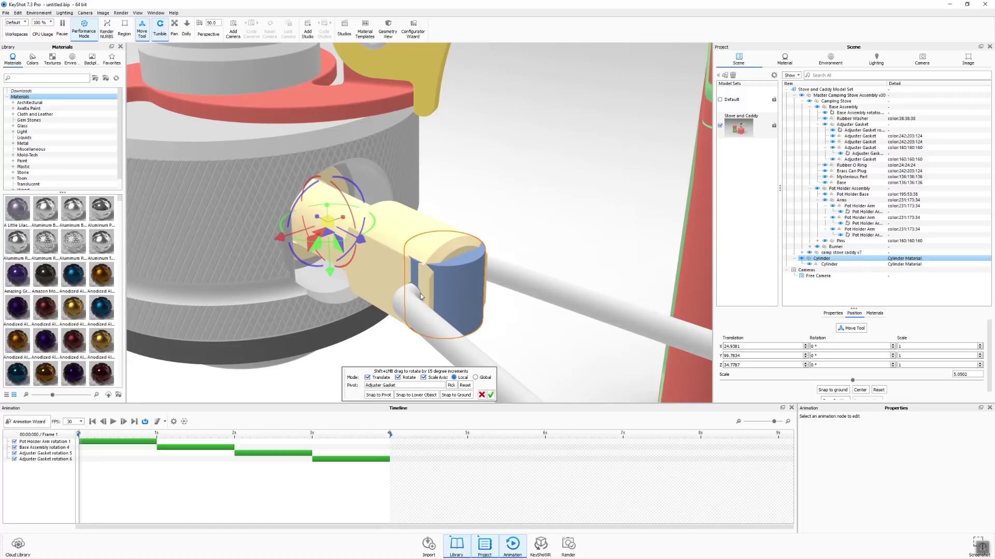
click(490, 397)
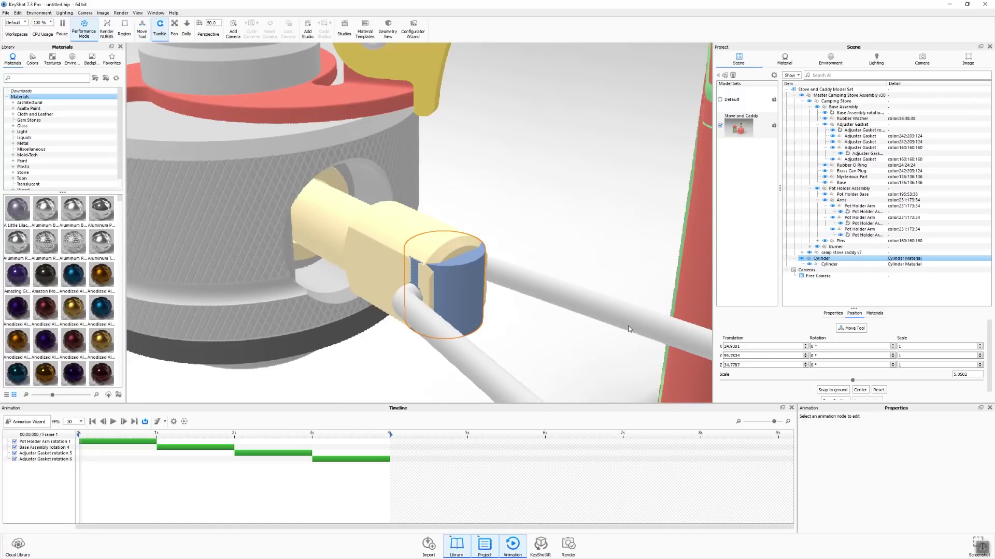
click(801, 258)
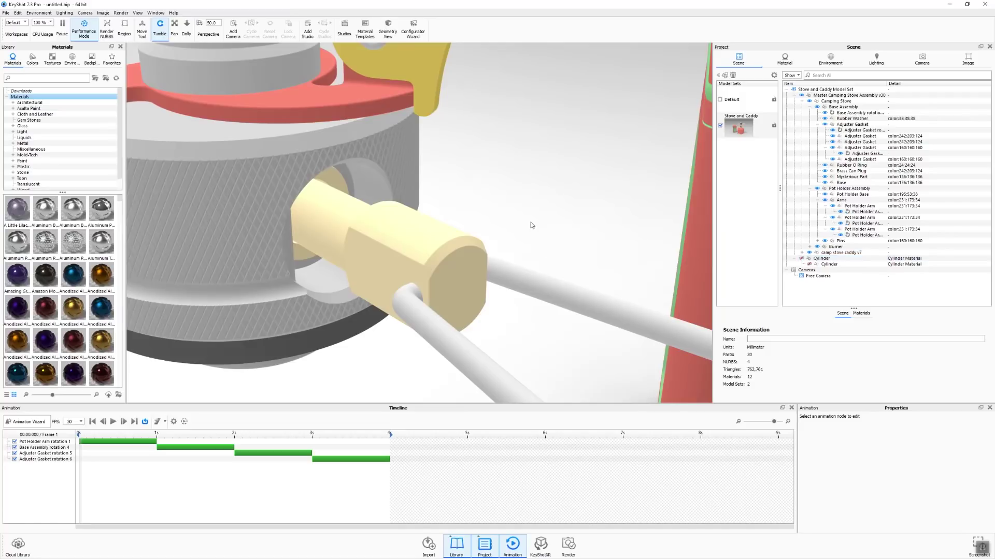
- Scrub the timeline to 4 seconds to view the stove at the end of its animation
scroll(527, 213, down, 10)
drag(362, 436, 452, 445)
drag(414, 299, 396, 313)
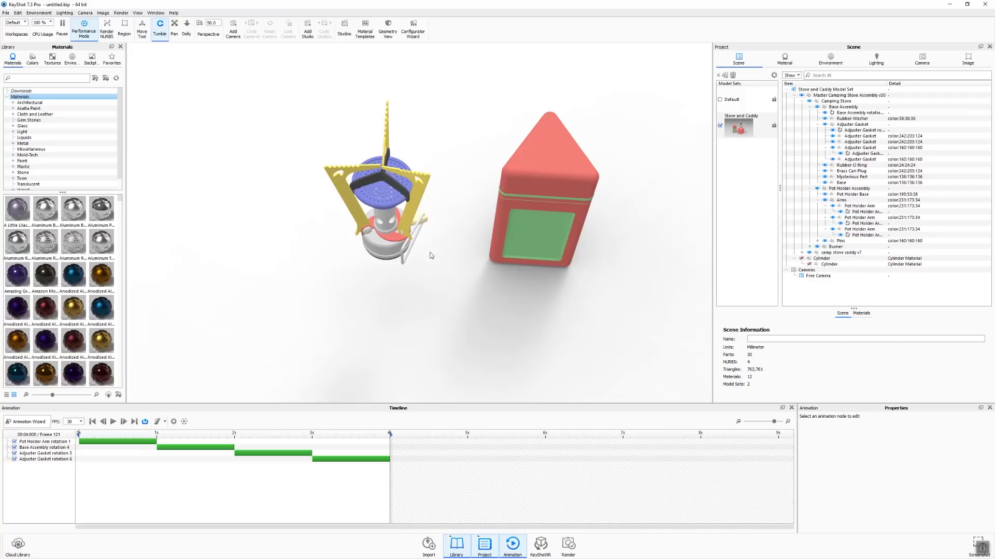
drag(590, 228, 593, 196)
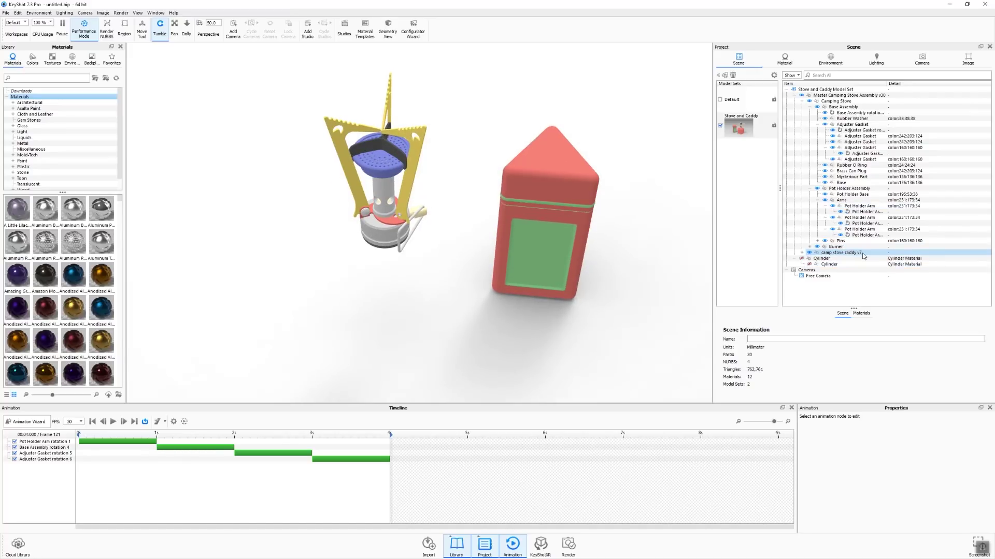
- Expand the camp stove caddy v7 group and hide the caddy's red lid
double_click(828, 253)
click(817, 265)
drag(659, 247, 363, 204)
drag(616, 241, 557, 179)
- Select all parts of the camping stove together and activate the Move Tool on them
scroll(457, 94, down, 5)
middle_drag(466, 101, 470, 133)
drag(298, 123, 454, 321)
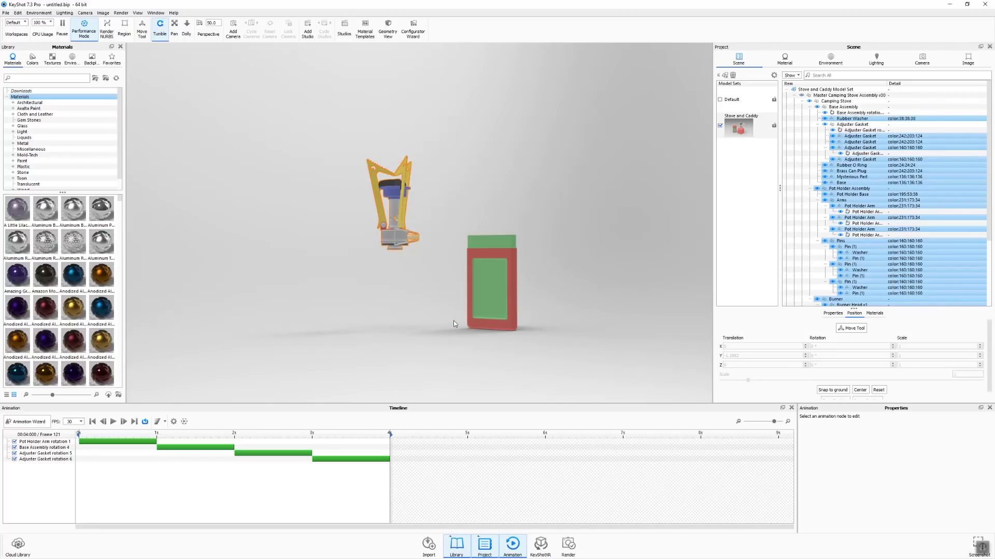
scroll(460, 209, up, 3)
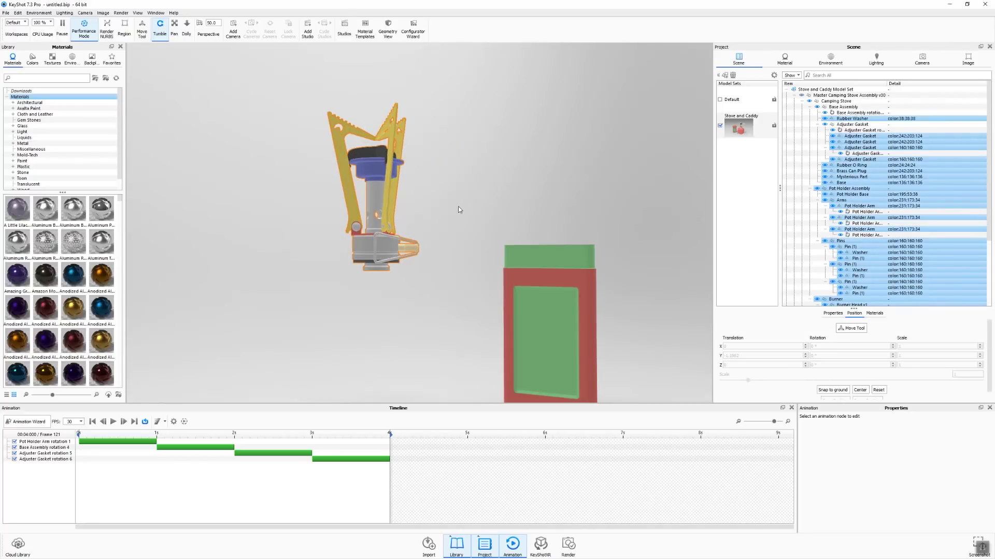
key(ctrl+d)
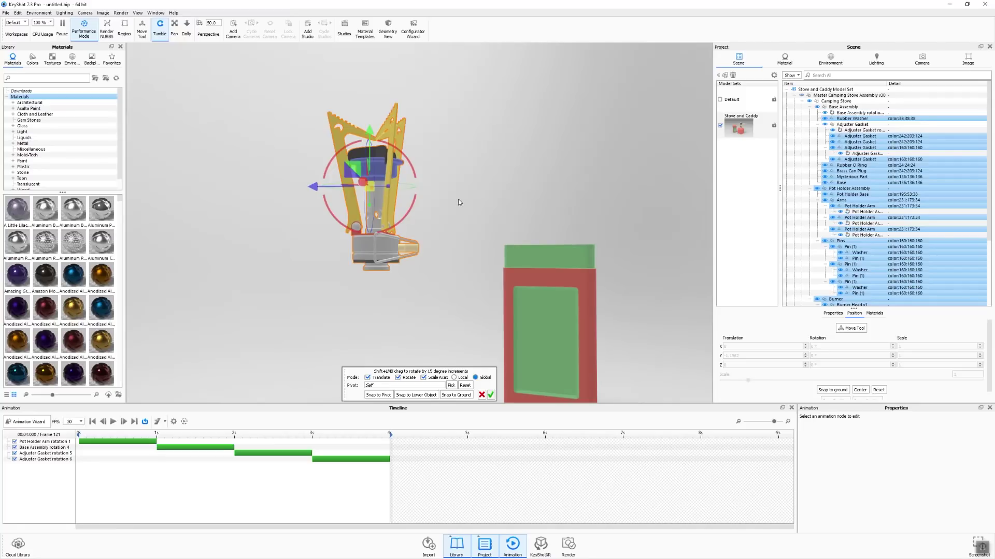
- Pick the camp stove caddy v7 group as the pivot for moving the selected stove parts
click(451, 386)
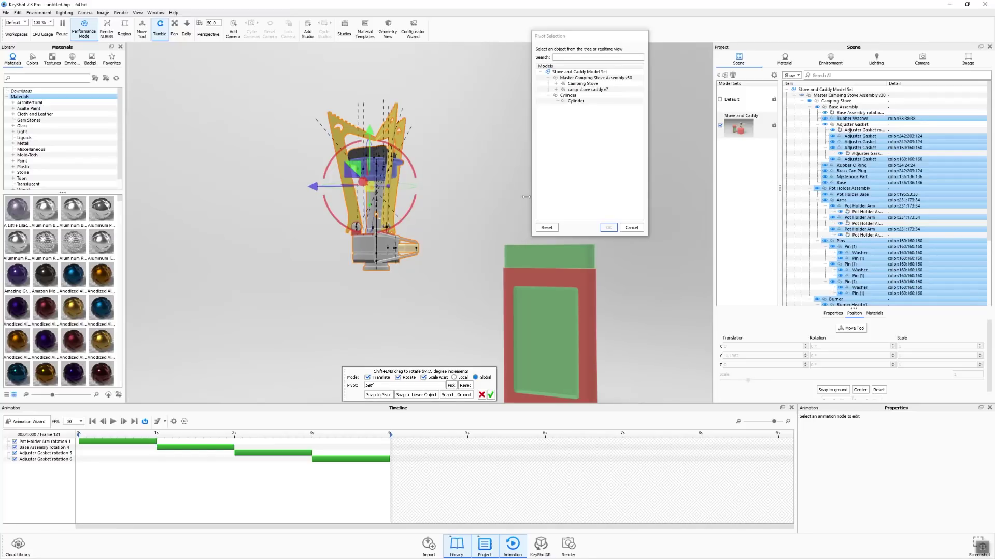
click(587, 90)
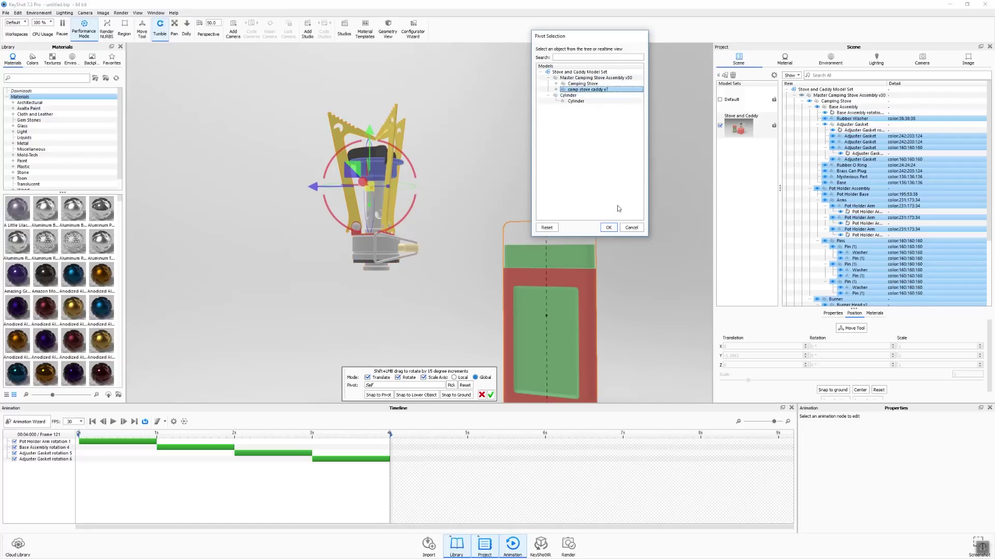
click(609, 228)
scroll(612, 233, down, 3)
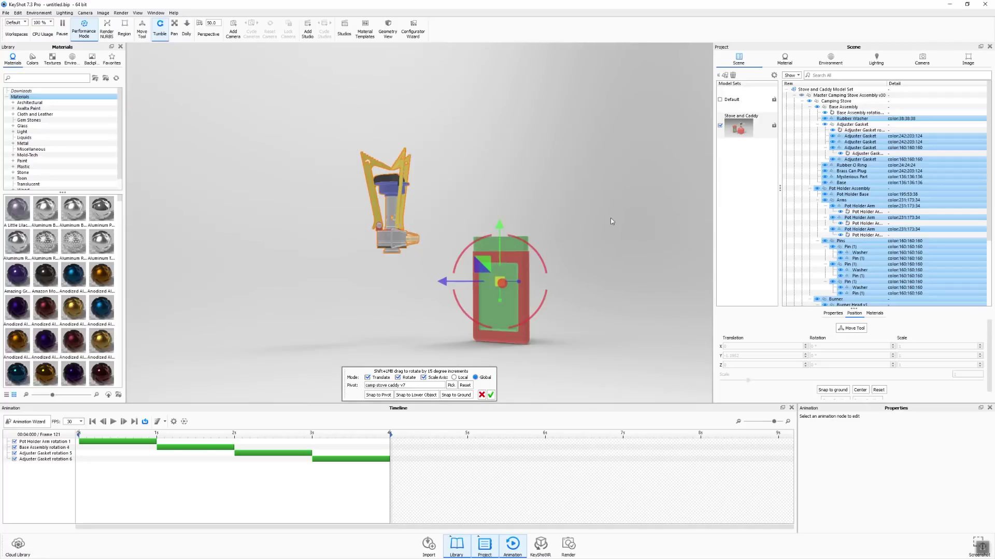
- Snap the selected stove parts to the camp stove caddy pivot and accept the move
click(378, 395)
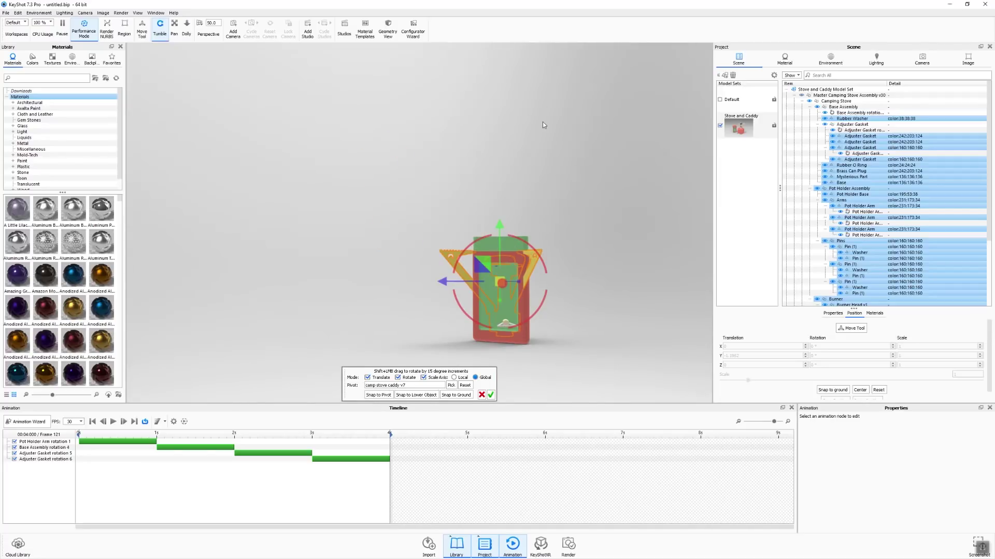
drag(539, 135, 512, 224)
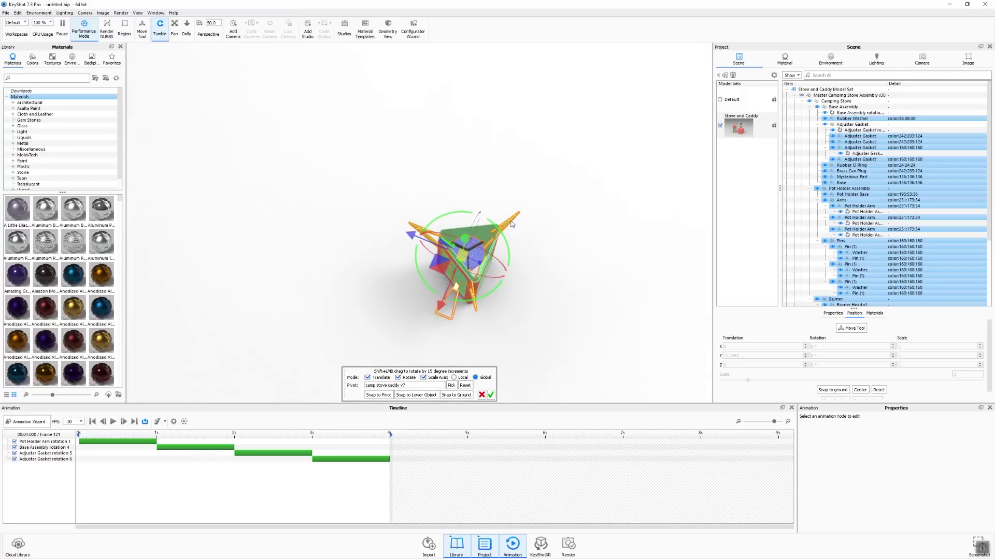
scroll(538, 226, up, 5)
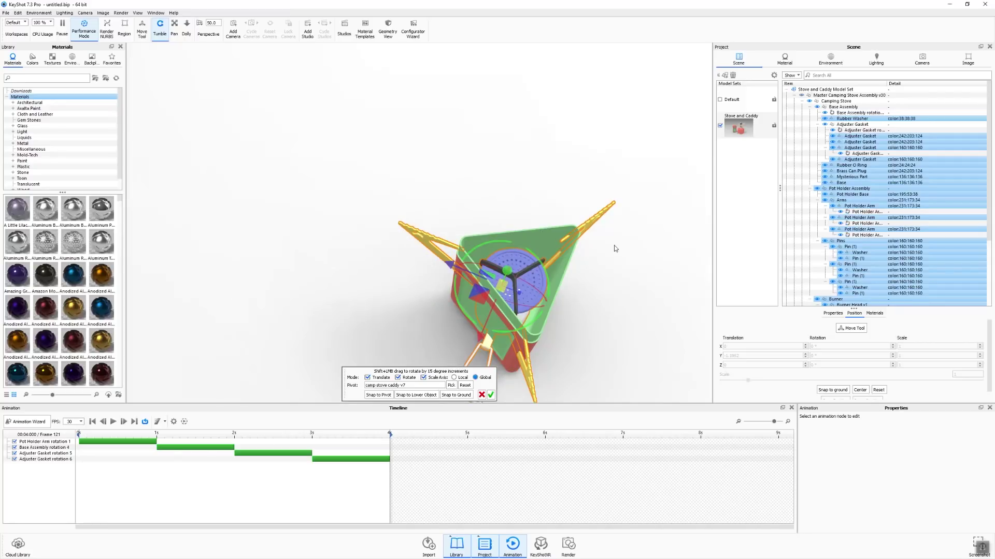
drag(615, 249, 496, 213)
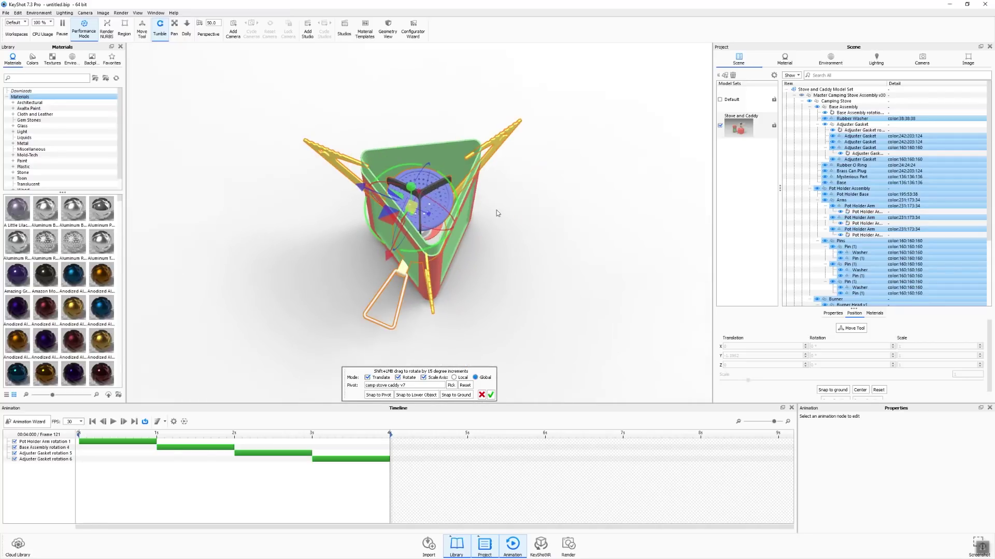
click(491, 395)
click(564, 253)
- Inspect how the folded stove fits in the caddy, and hide the camp stove caddy v7 group to expose the stove
mouse_move(562, 254)
mouse_down()
mouse_move(582, 229)
mouse_move(575, 265)
mouse_move(558, 215)
mouse_move(564, 238)
mouse_up()
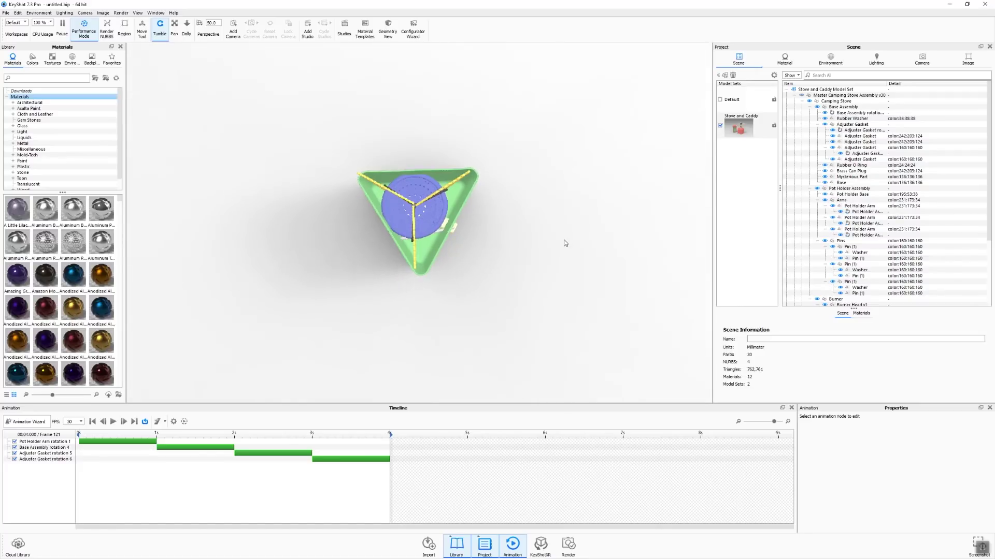
middle_drag(460, 267, 446, 226)
scroll(446, 226, up, 5)
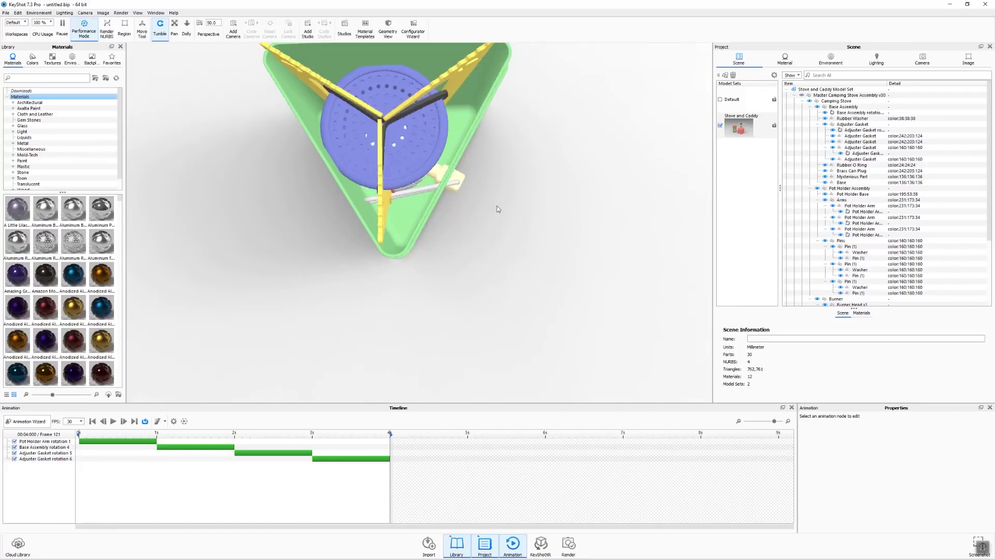
drag(497, 208, 477, 181)
middle_drag(524, 186, 438, 210)
mouse_move(438, 210)
mouse_down()
mouse_move(451, 197)
mouse_move(362, 262)
mouse_move(443, 206)
mouse_move(457, 212)
mouse_up()
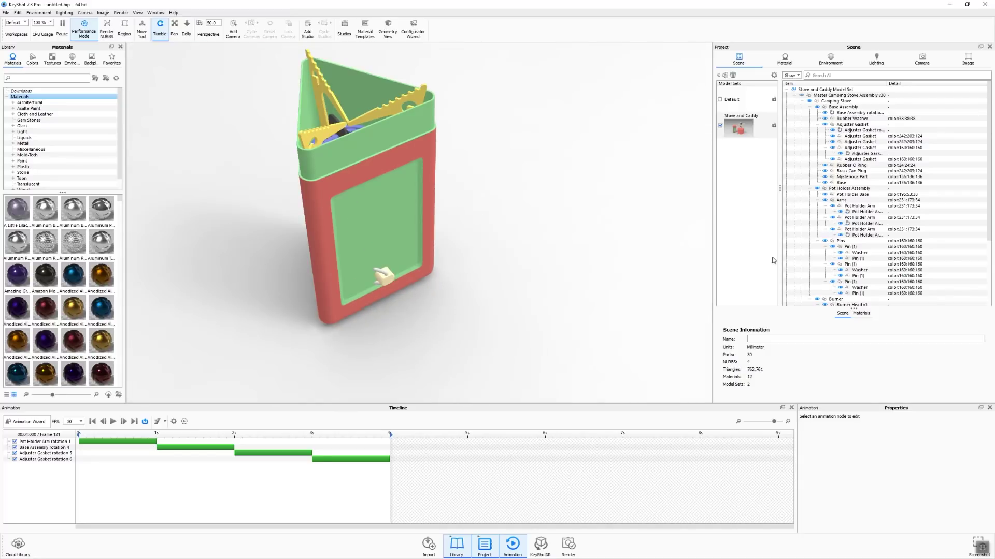
scroll(808, 280, down, 5)
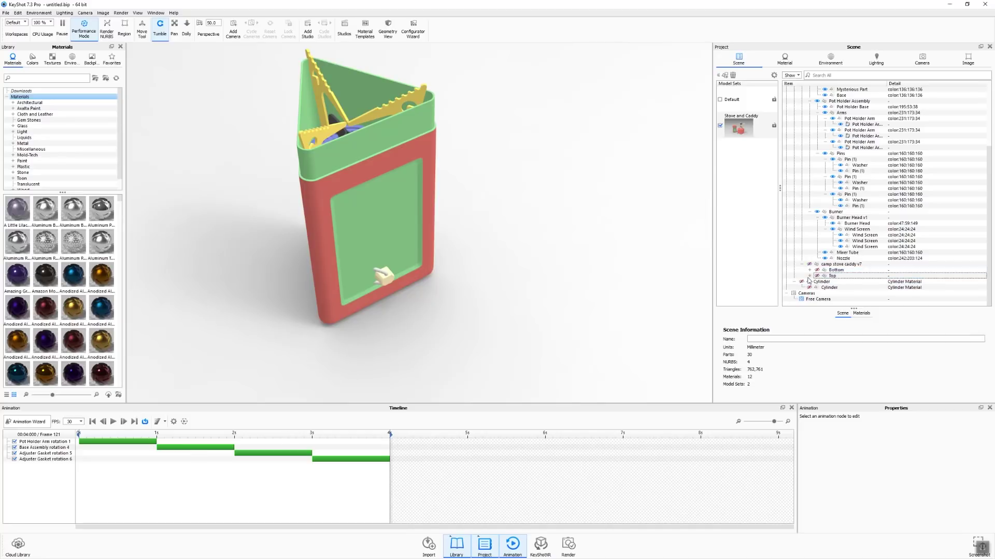
click(809, 264)
drag(390, 262, 291, 268)
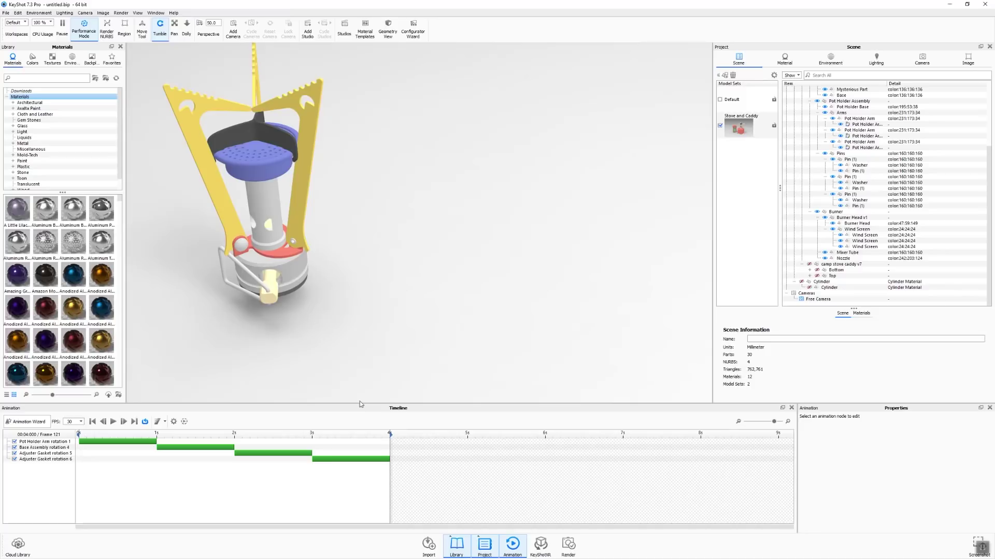
- Scrub the timeline back to about 1.5 seconds and set the Base Assembly rotation 4 animation to 30 degrees
click(278, 434)
drag(274, 433, 230, 436)
drag(362, 260, 447, 253)
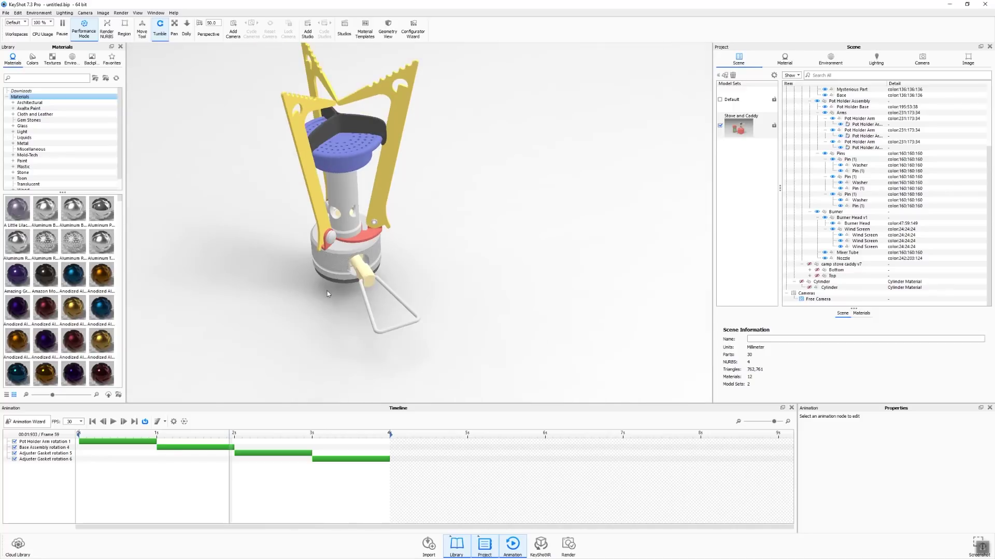
drag(327, 291, 337, 258)
drag(229, 434, 193, 435)
click(199, 447)
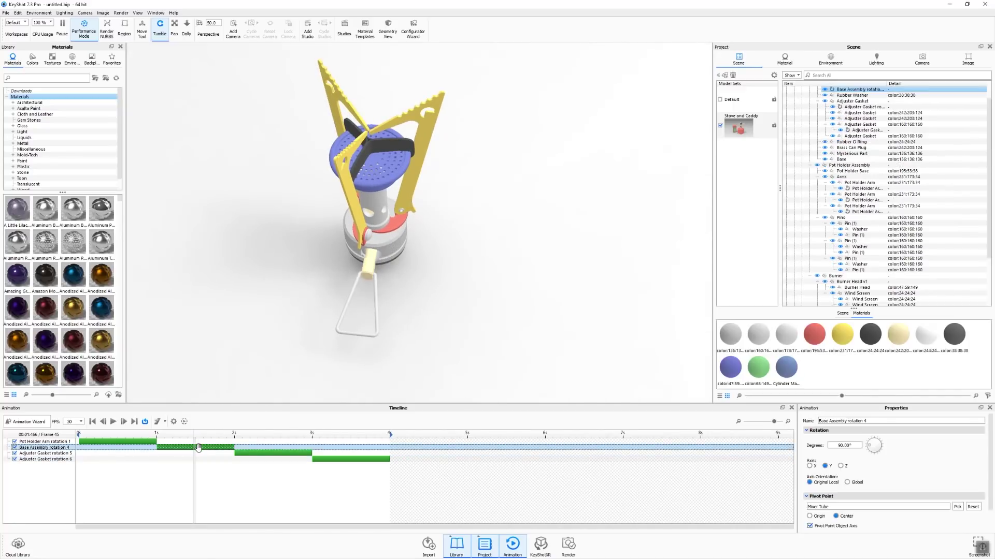
click(837, 446)
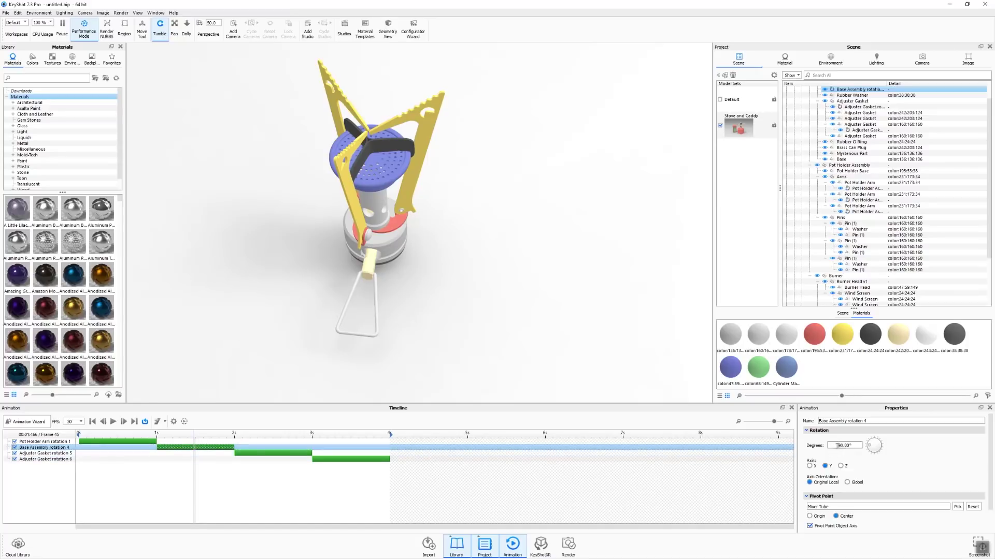
text(3)
key(Return)
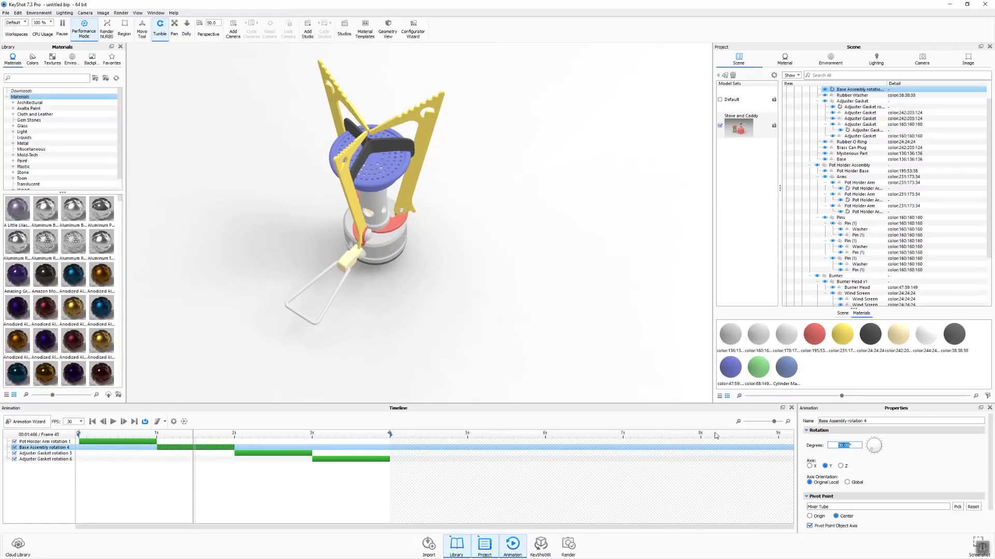
drag(592, 366, 539, 327)
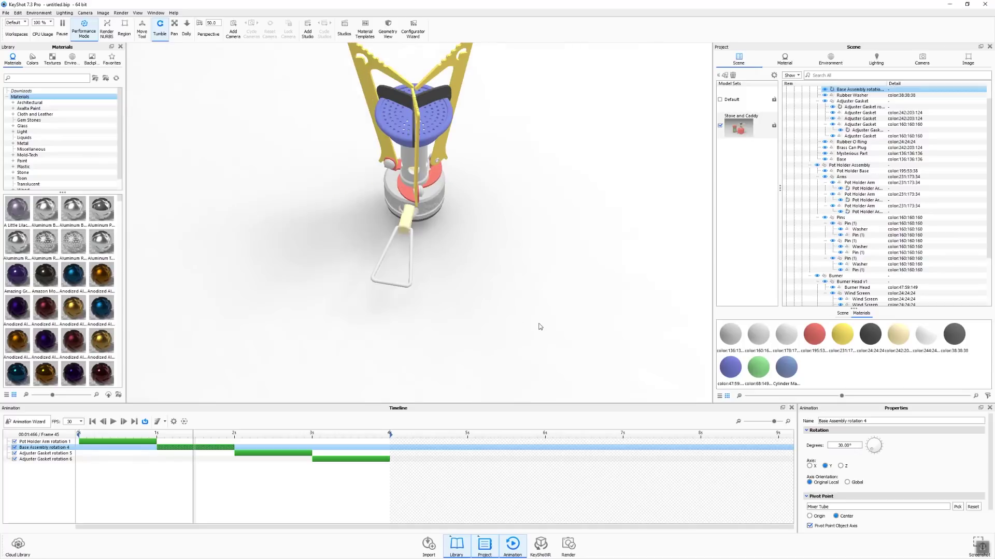
- Return the timeline to 4 seconds and show the caddy's Bottom around the folded stove, keeping the lid hidden
drag(219, 434, 469, 433)
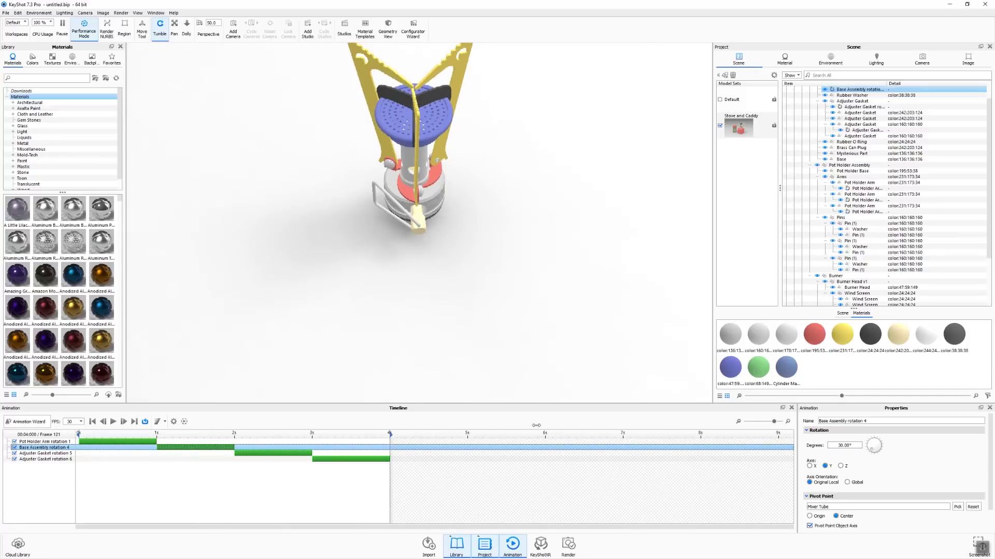
click(852, 252)
scroll(852, 253, down, 4)
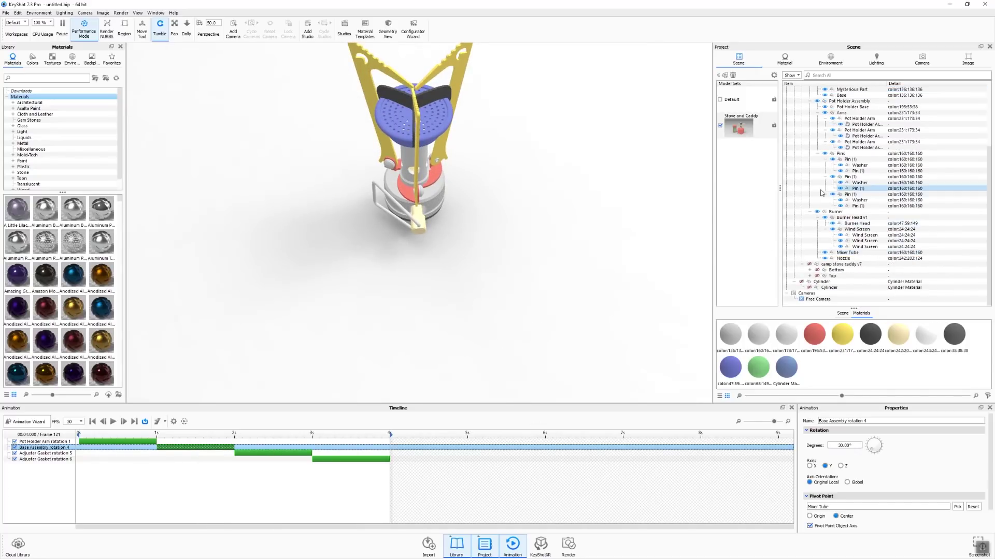
click(818, 275)
click(817, 270)
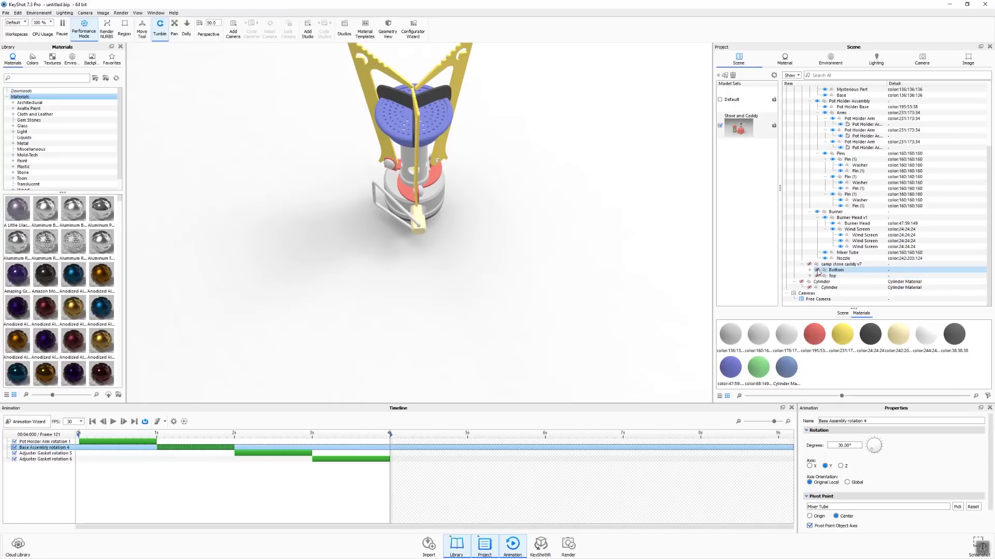
drag(589, 229, 573, 246)
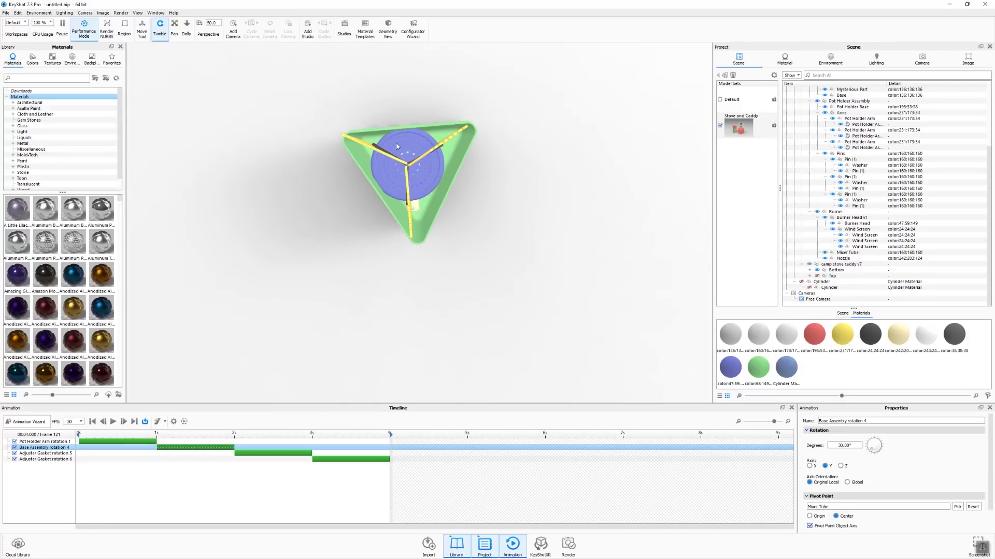
scroll(497, 181, up, 3)
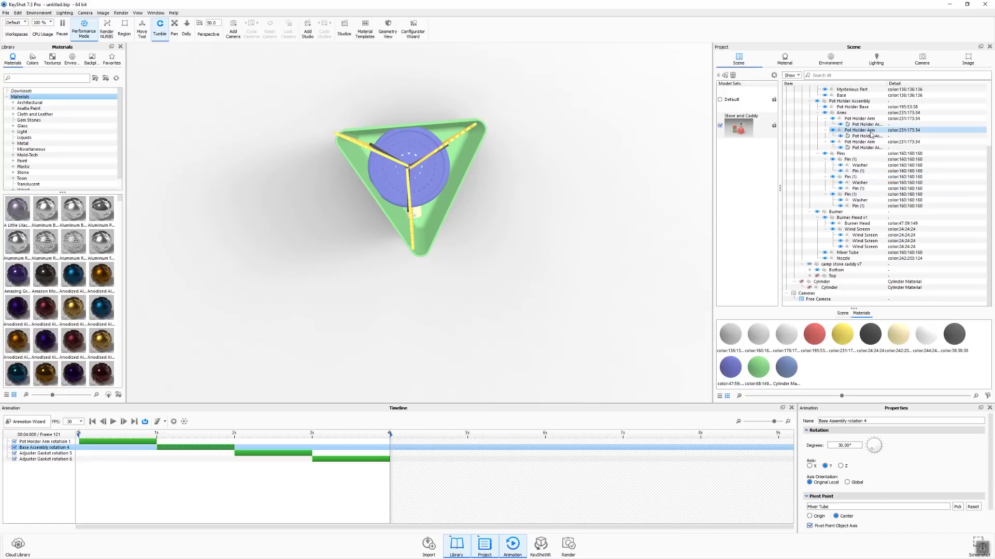
- Move the whole Camping Stove group horizontally by about -0.62 in X and -2.51 in Z to centre it in the caddy, and accept
scroll(850, 134, up, 5)
click(846, 107)
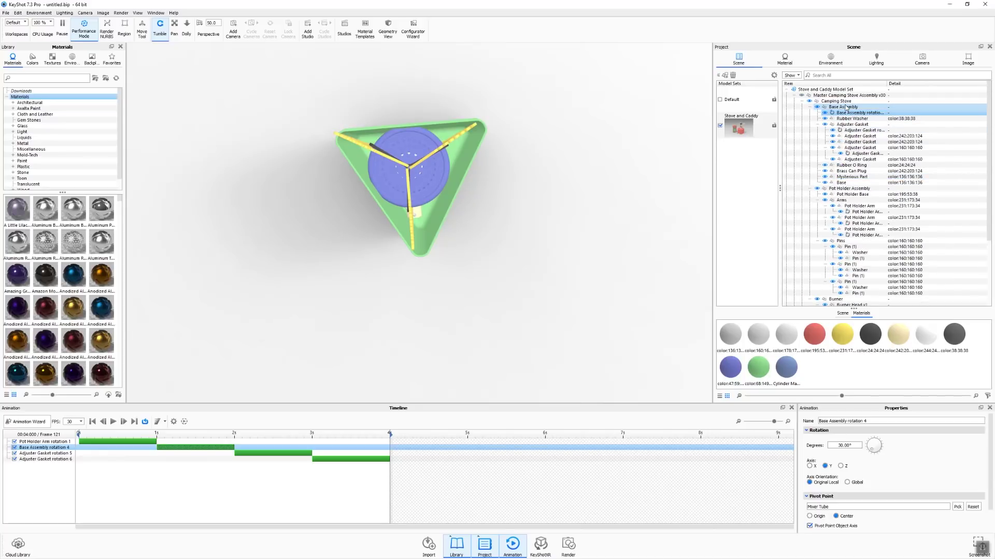
click(840, 101)
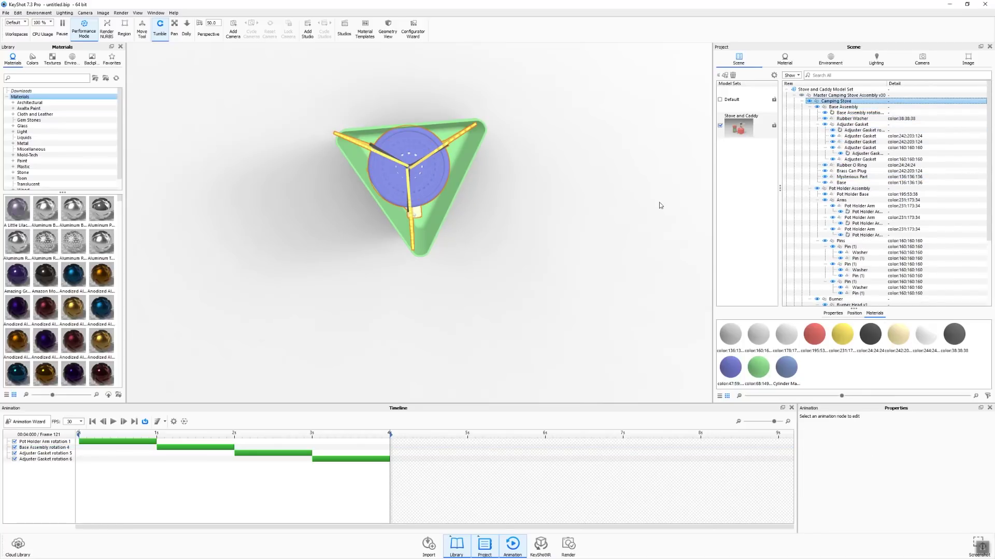
key(ctrl+d)
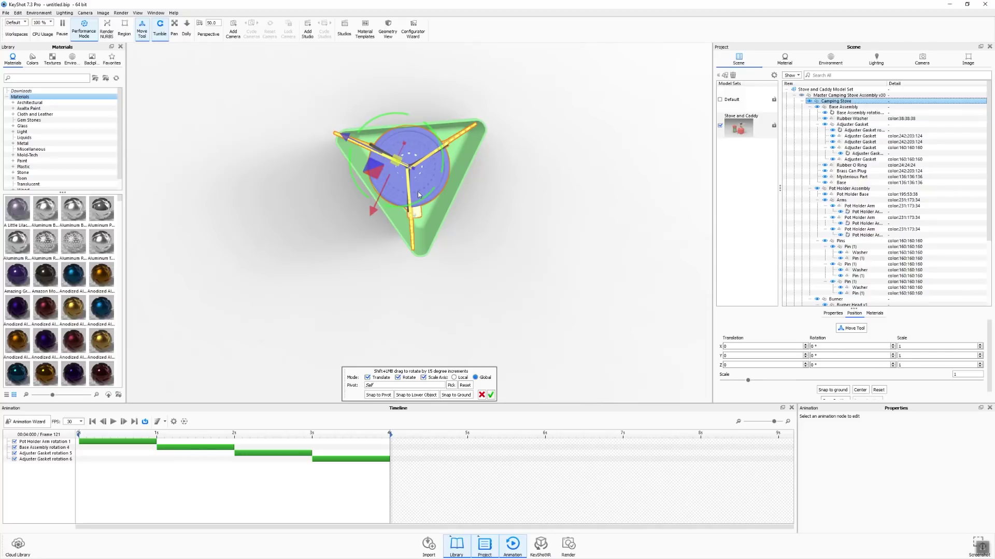
drag(374, 169, 378, 169)
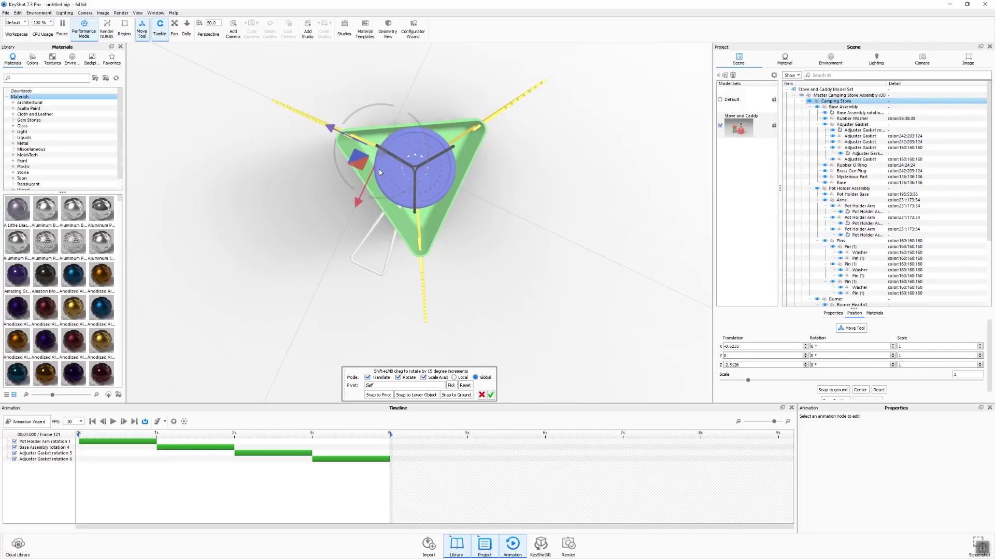
click(491, 395)
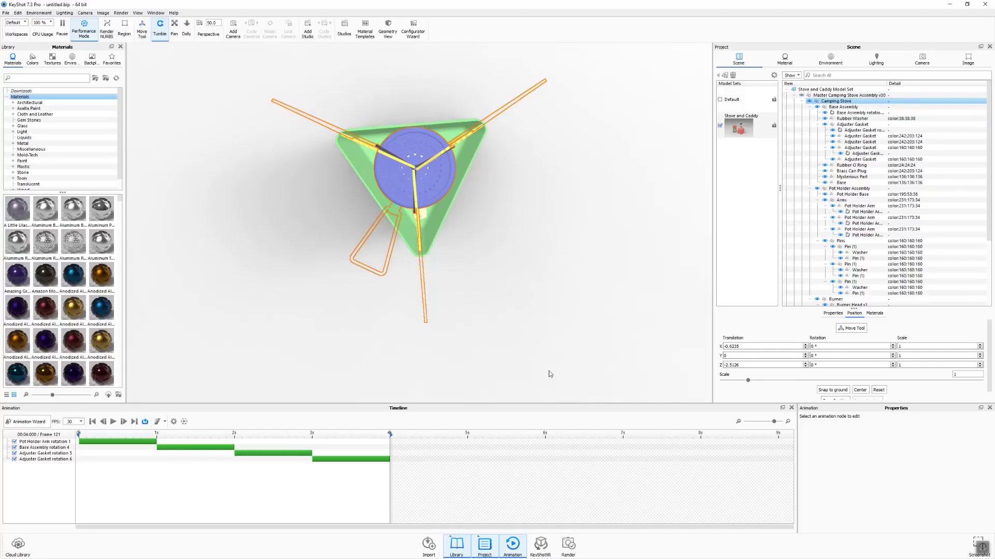
- Show the caddy's Top lid again so the caddy is closed over the stove
drag(548, 371, 576, 309)
drag(617, 238, 524, 214)
scroll(524, 214, down, 5)
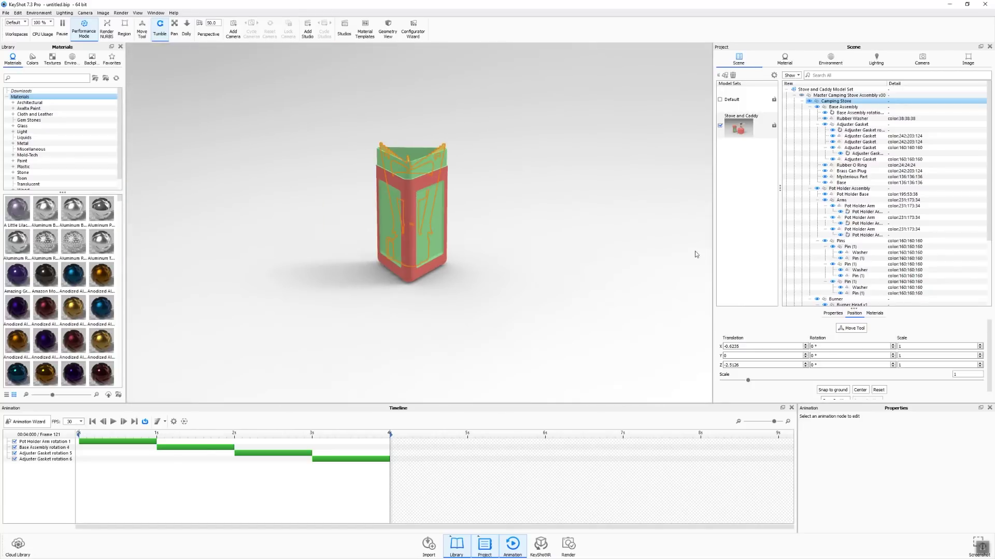
scroll(837, 295, down, 5)
click(835, 287)
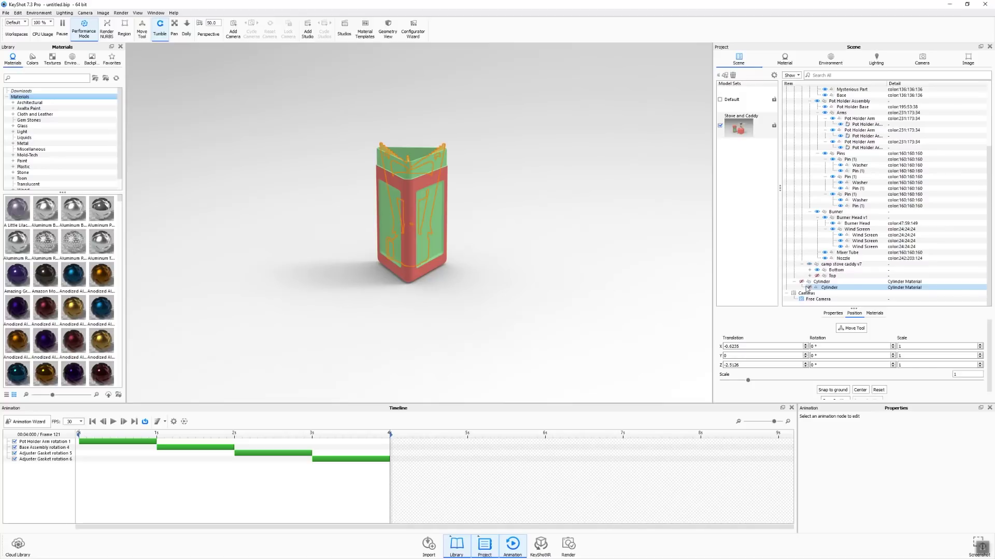
click(817, 275)
scroll(579, 244, down, 5)
middle_drag(578, 246, 491, 264)
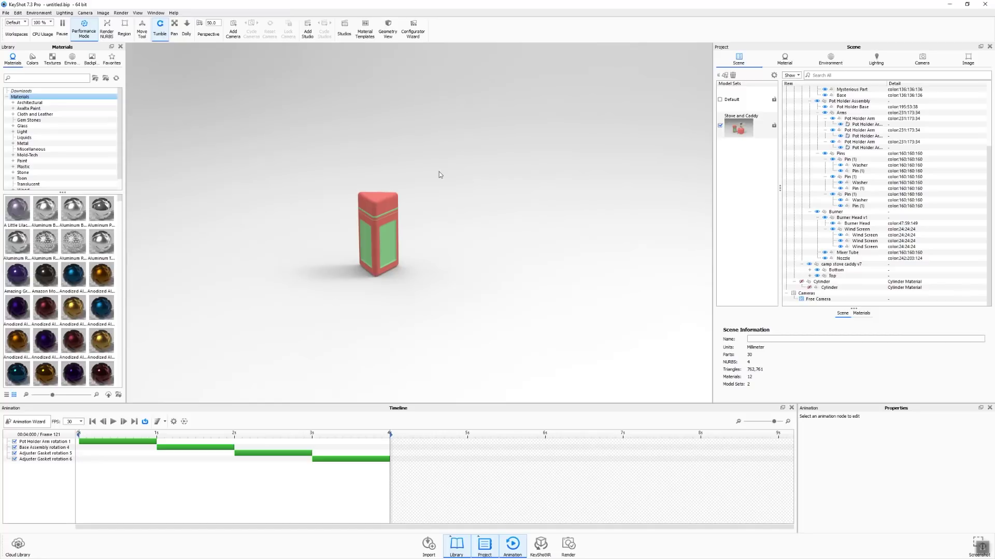
- Add a translation animation to the caddy's Top and, with the timeline at 5 seconds, set Translate Y to lift the lid well above the caddy
click(848, 276)
right_click(842, 278)
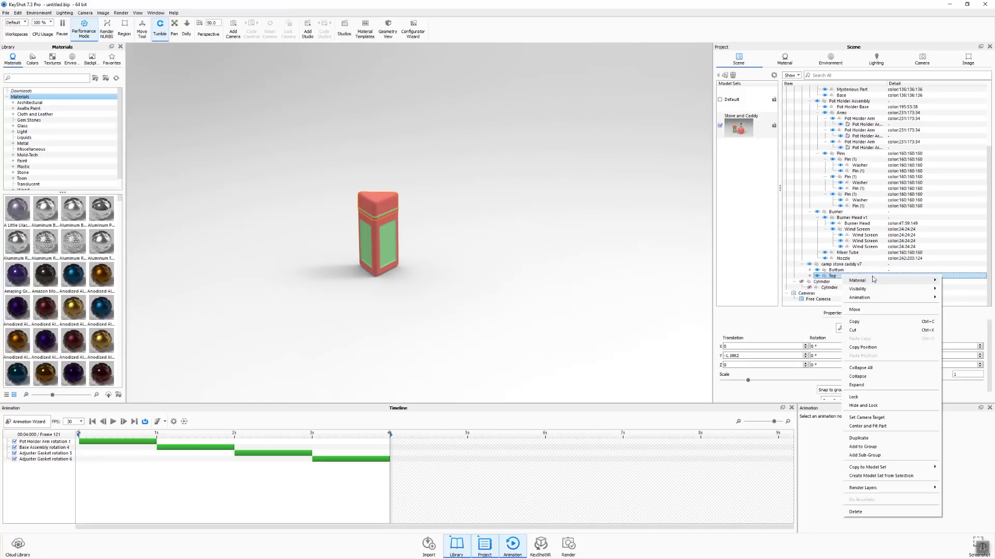
mouse_move(886, 298)
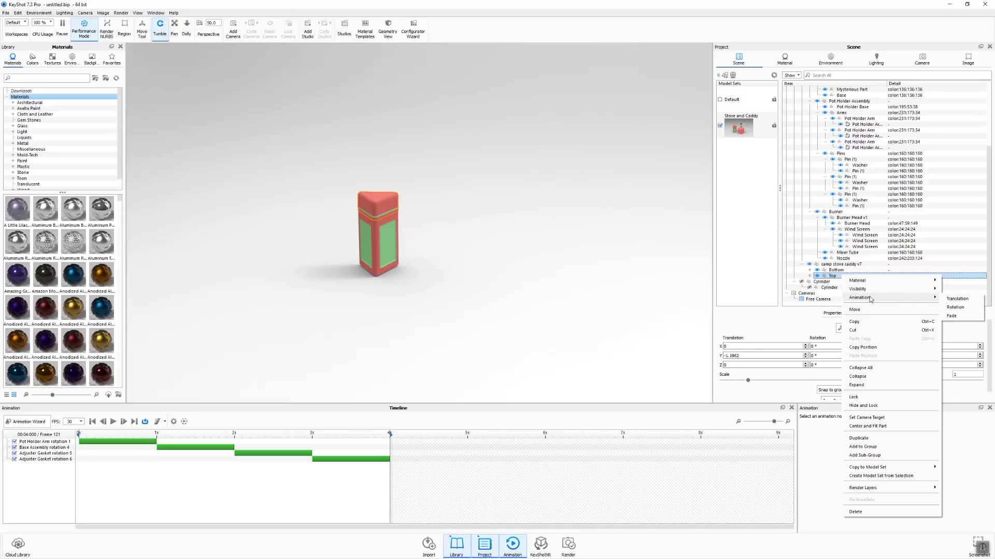
click(957, 299)
drag(430, 433, 469, 433)
double_click(960, 455)
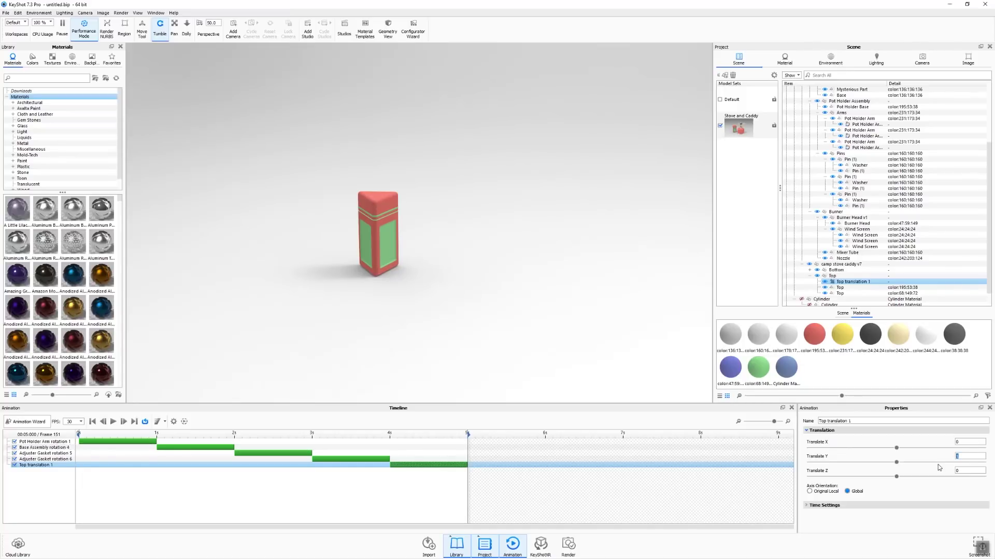
key(Return)
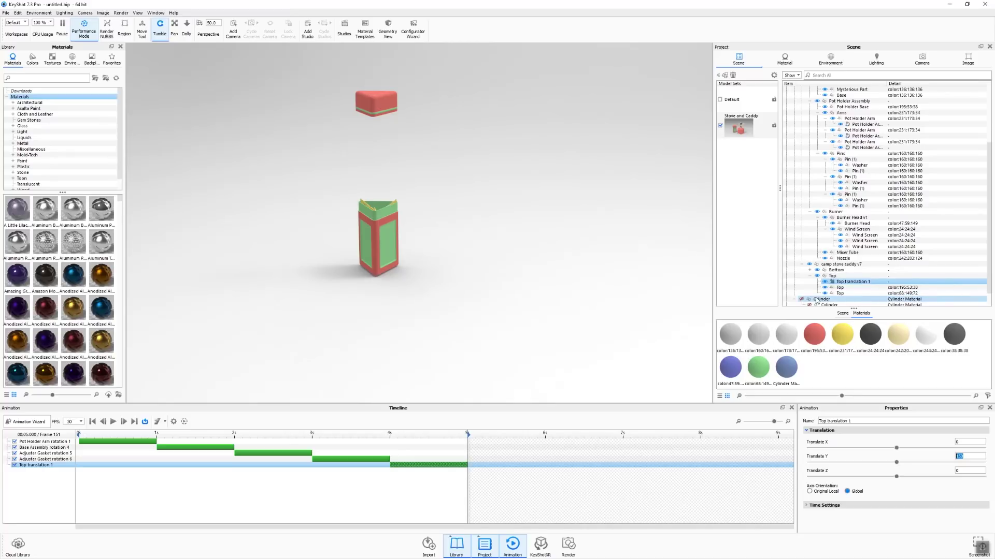
- Add a translation animation to the whole Camping Stove group
scroll(855, 133, up, 5)
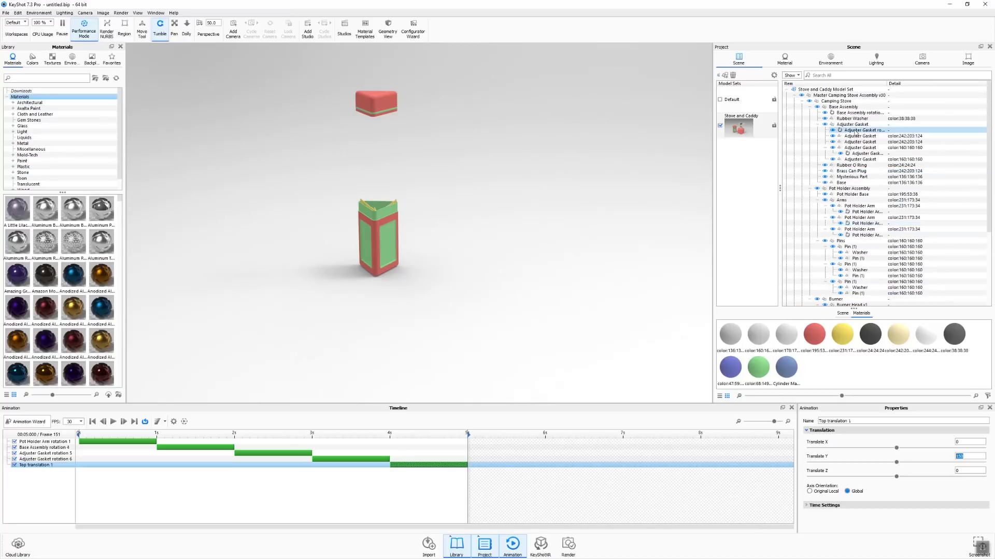
click(836, 101)
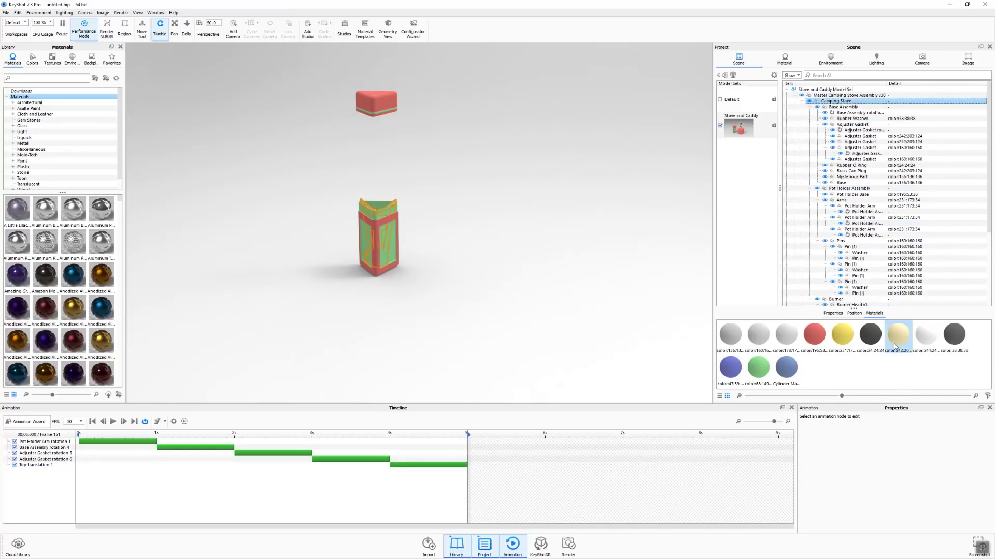
right_click(850, 102)
mouse_move(876, 122)
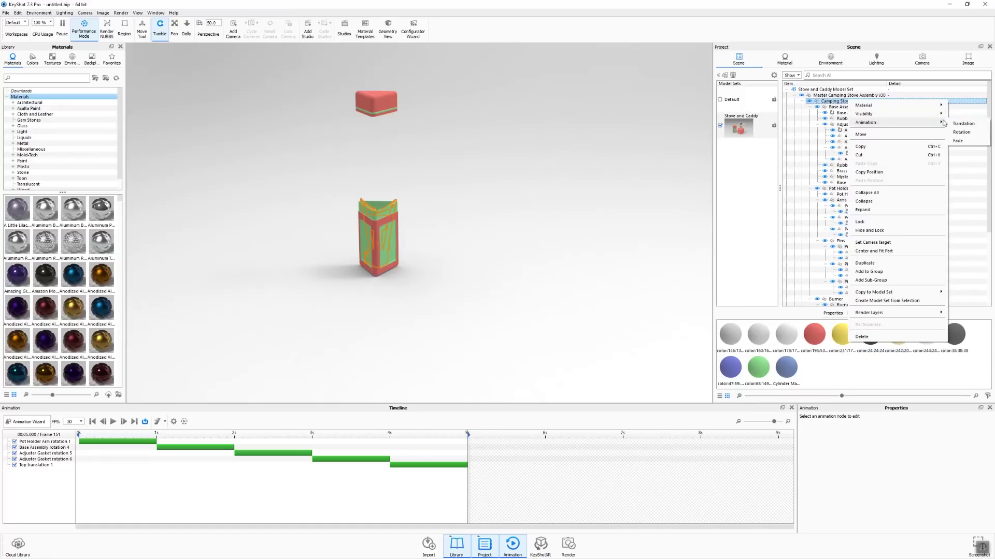
click(963, 123)
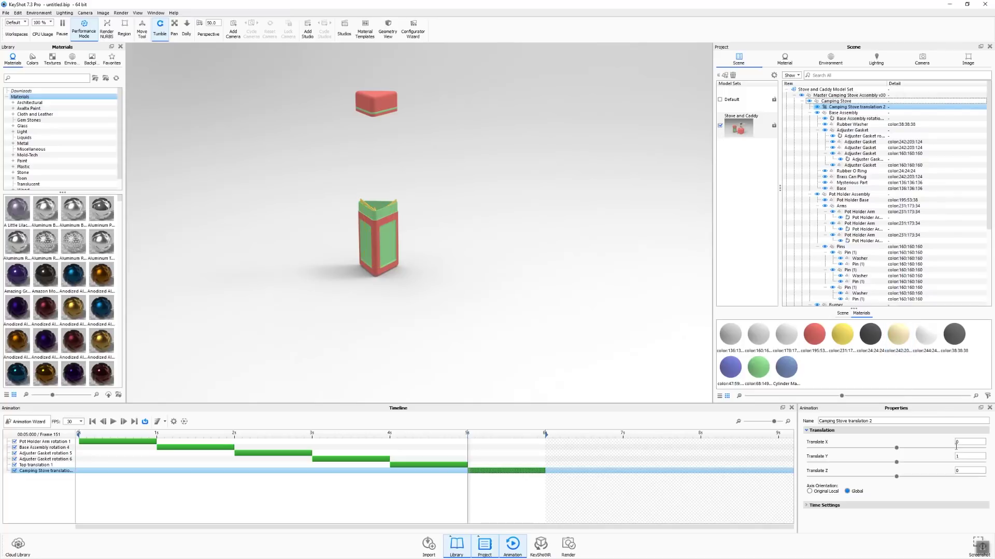
- With the timeline at 6 seconds, set the Camping Stove translation's Translate Y to 120 to lift the stove clear of the caddy
click(962, 455)
click(545, 433)
click(974, 456)
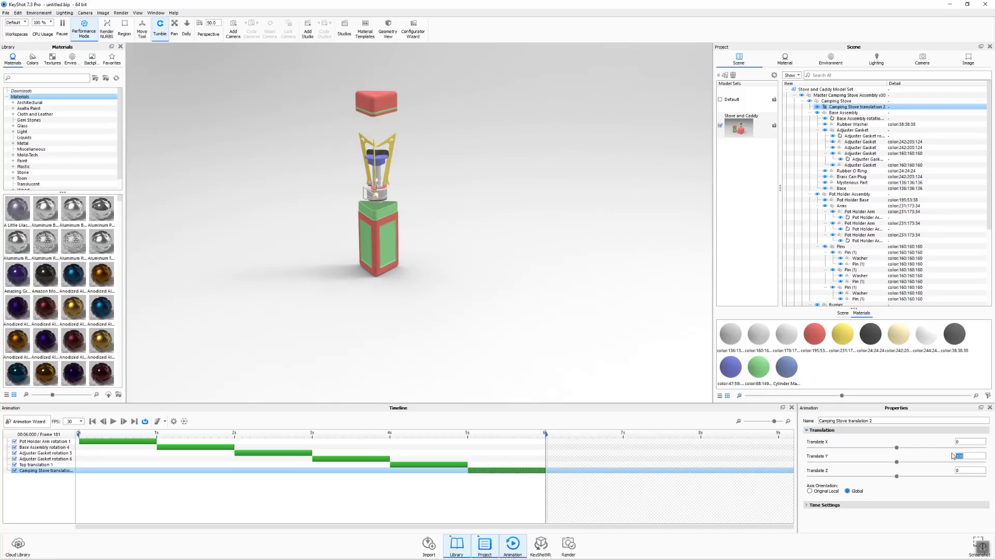
drag(482, 306, 422, 282)
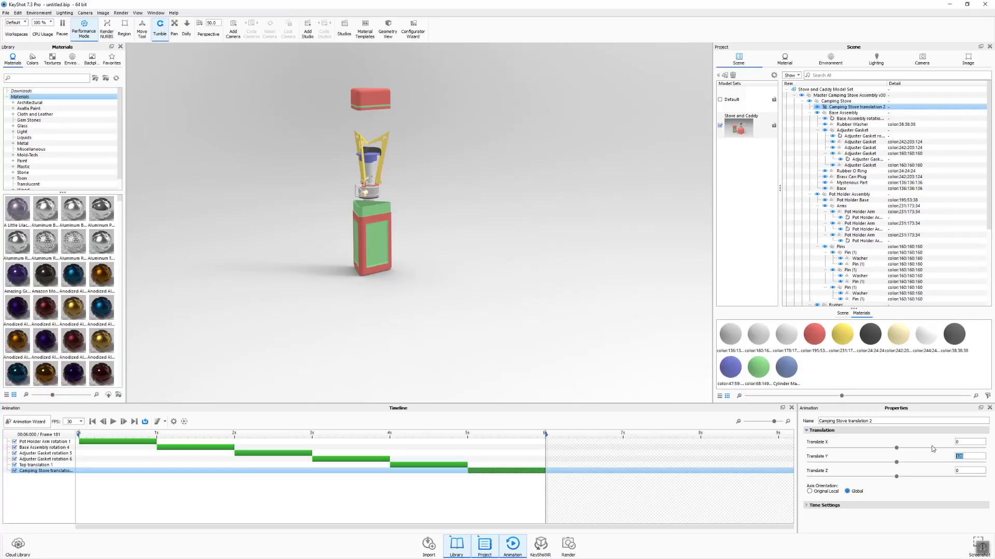
scroll(415, 238, up, 5)
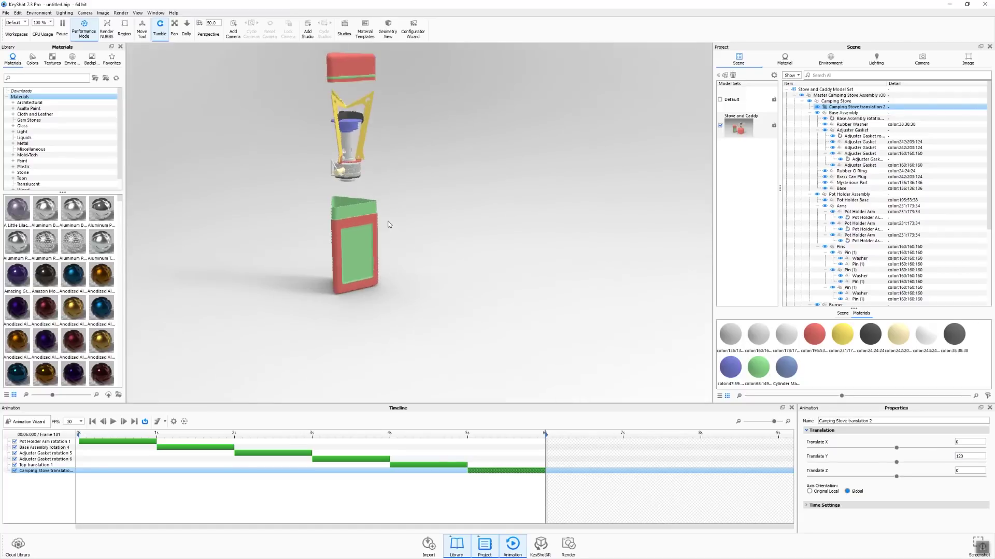
scroll(505, 278, down, 5)
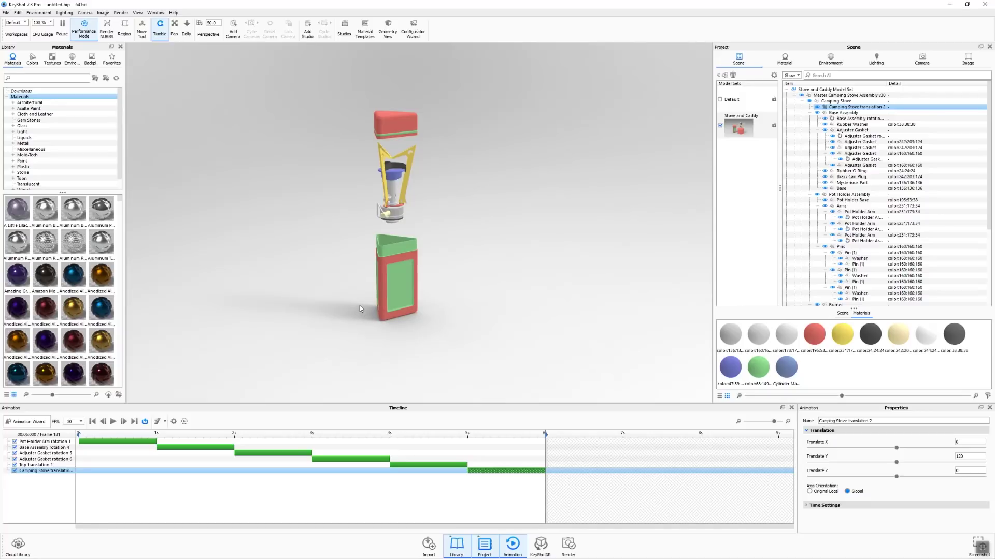
- Turn off Ground Shadows in the environment's ground settings
click(843, 59)
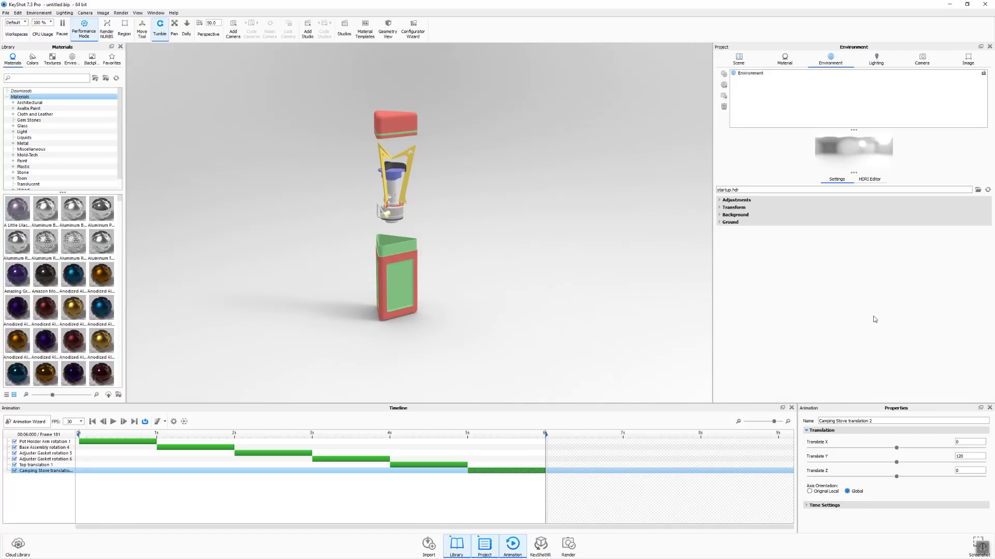
click(719, 215)
click(720, 215)
click(723, 222)
click(724, 232)
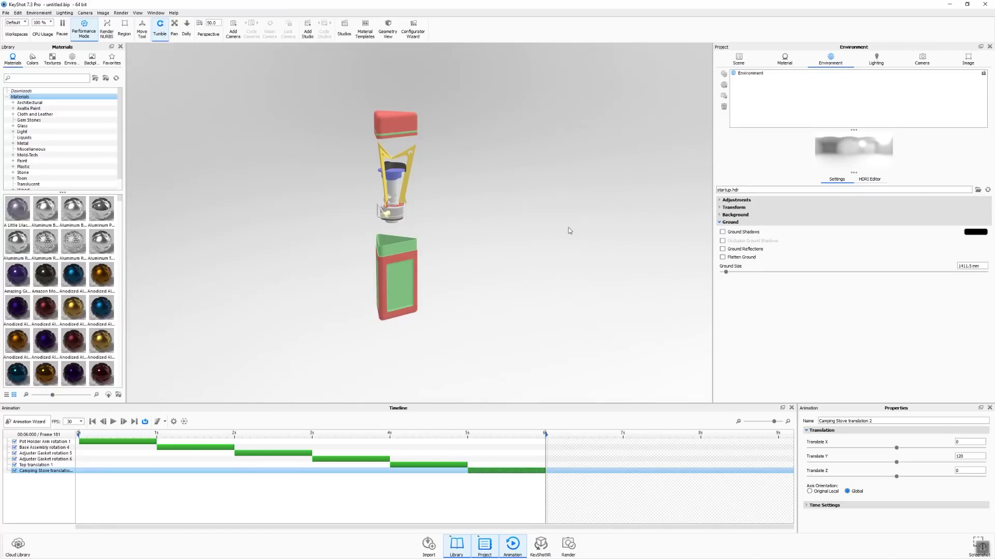
- Change the environment background to a solid black colour (RGB 0, 0, 0)
click(734, 214)
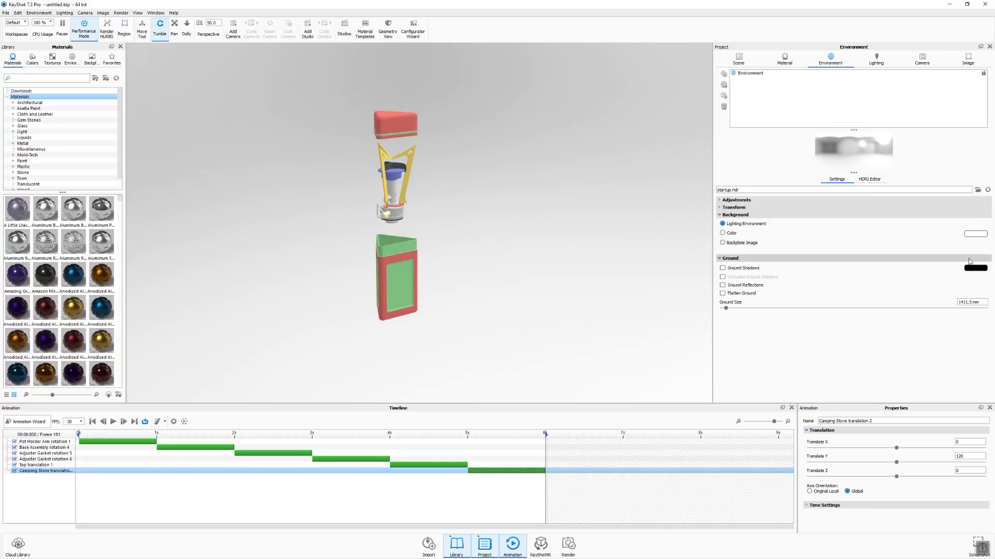
click(972, 232)
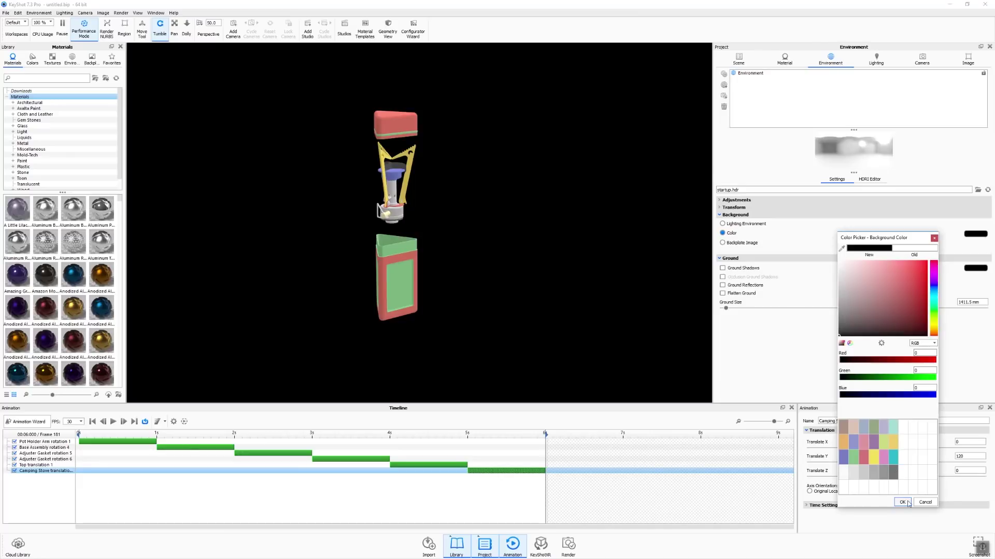
click(901, 502)
scroll(558, 285, down, 3)
drag(558, 285, 446, 233)
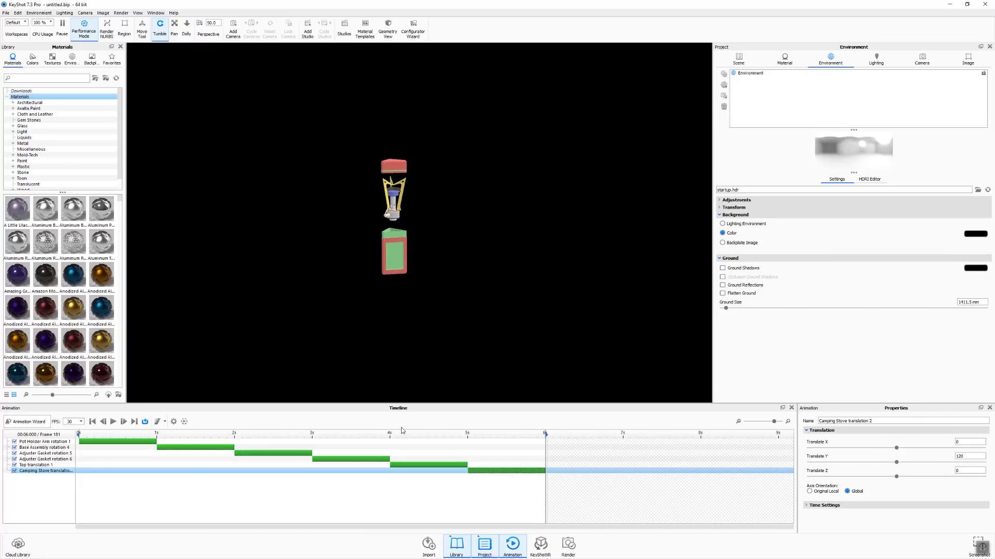
- Scrub through the animation and group the four folding rotations into a timeline folder named Stove Fold
drag(176, 433, 555, 459)
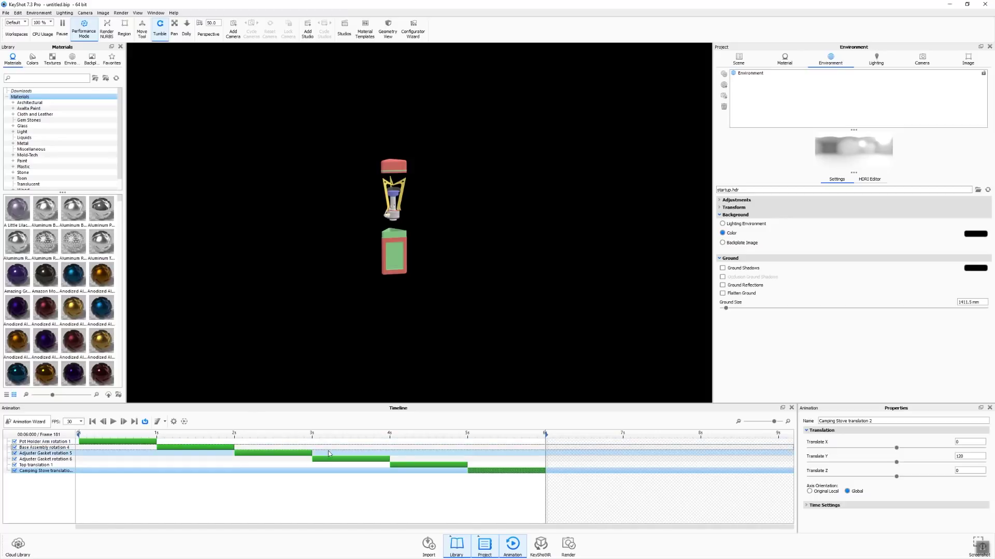
drag(193, 433, 366, 441)
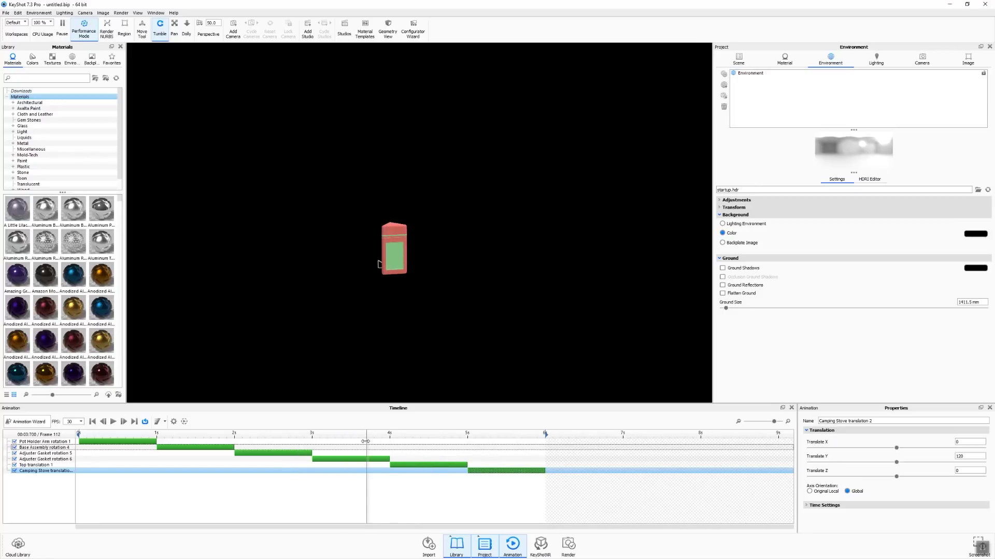
click(280, 459)
shift+click(115, 440)
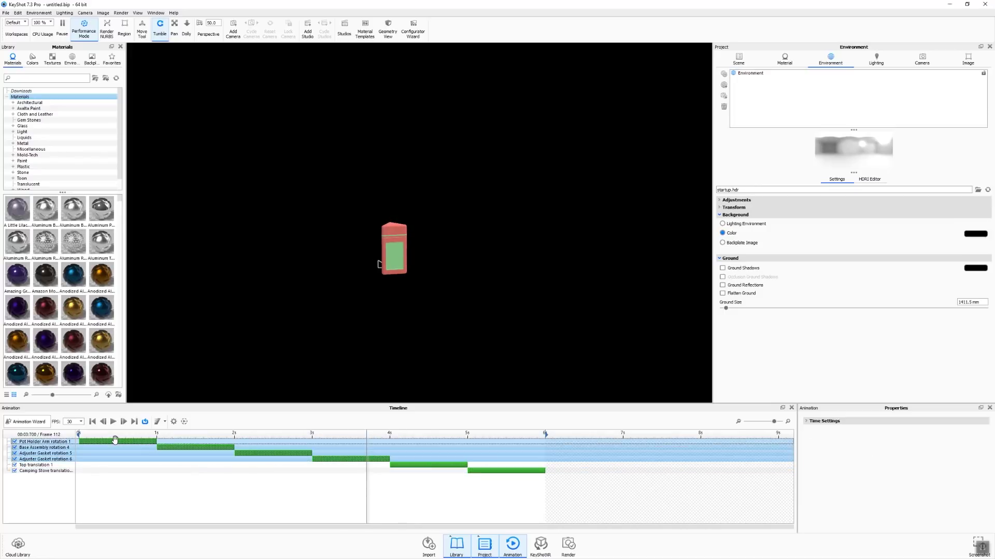
right_click(66, 445)
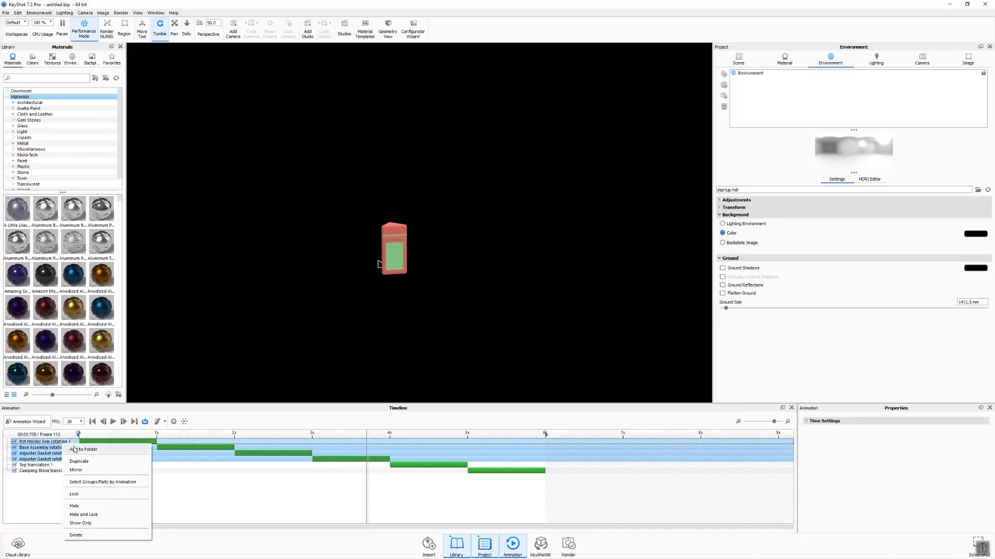
click(82, 450)
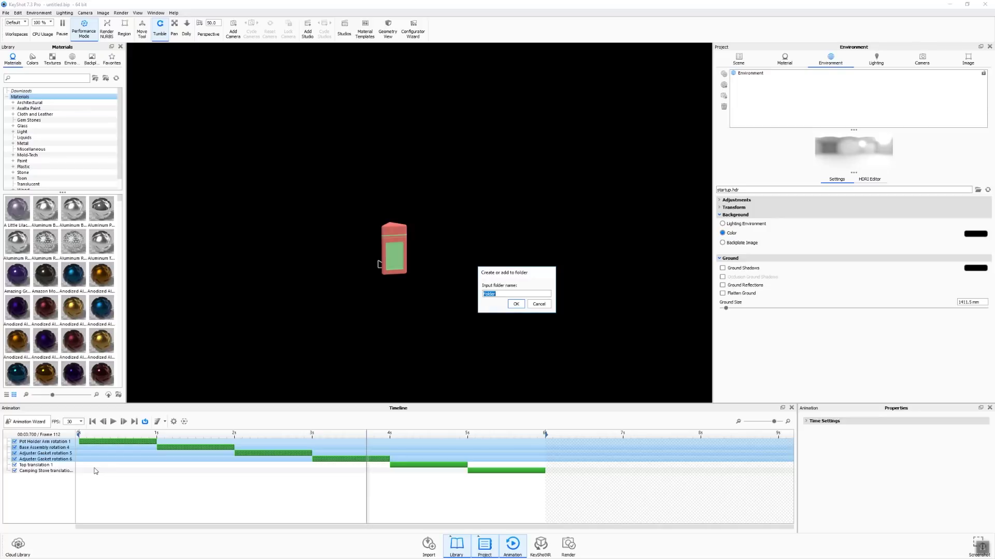
text(Stove Fold)
key(Return)
- Shorten the Stove Fold folder so that the whole folding sequence lasts about 1.2 seconds
click(529, 451)
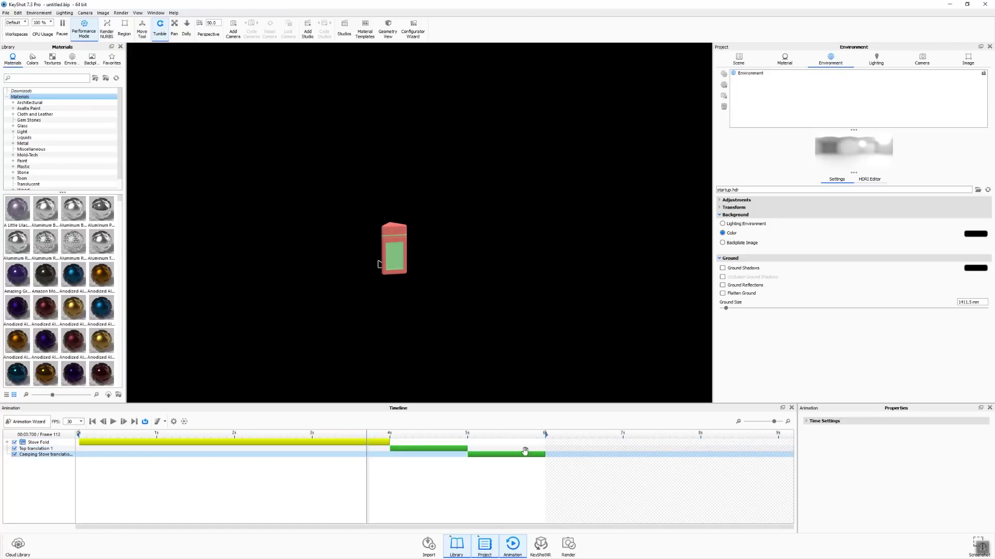
click(530, 453)
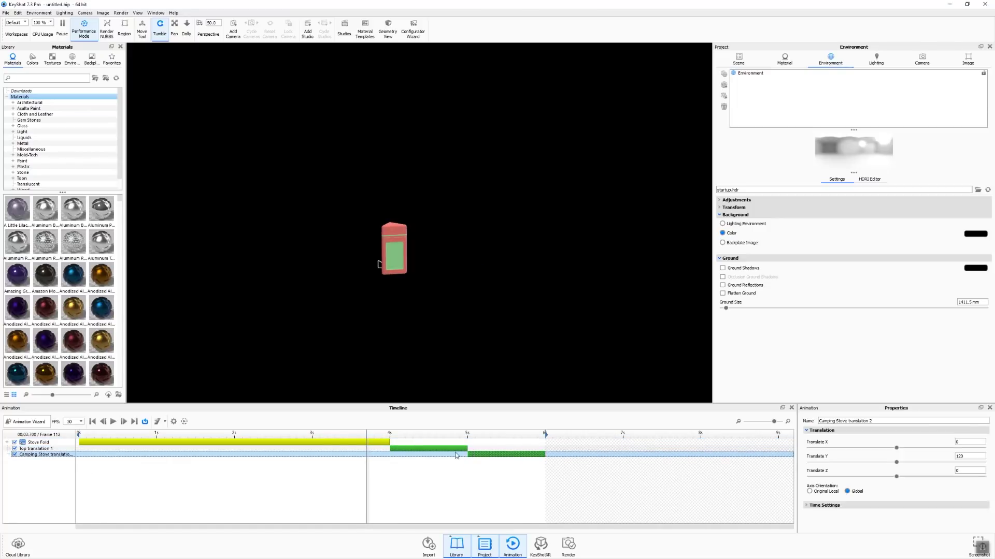
click(394, 444)
drag(390, 442, 176, 448)
click(371, 443)
- Shorten the Top and Camping Stove translations and move them after Stove Fold, slightly overlapping each other and ending at about 2.6 seconds
drag(398, 449, 182, 450)
click(475, 452)
drag(475, 453, 235, 452)
- Mirror the Stove Fold folder and place the mirrored copy overlapping the Camping Stove translation, with the playhead back at the start
click(158, 443)
right_click(159, 443)
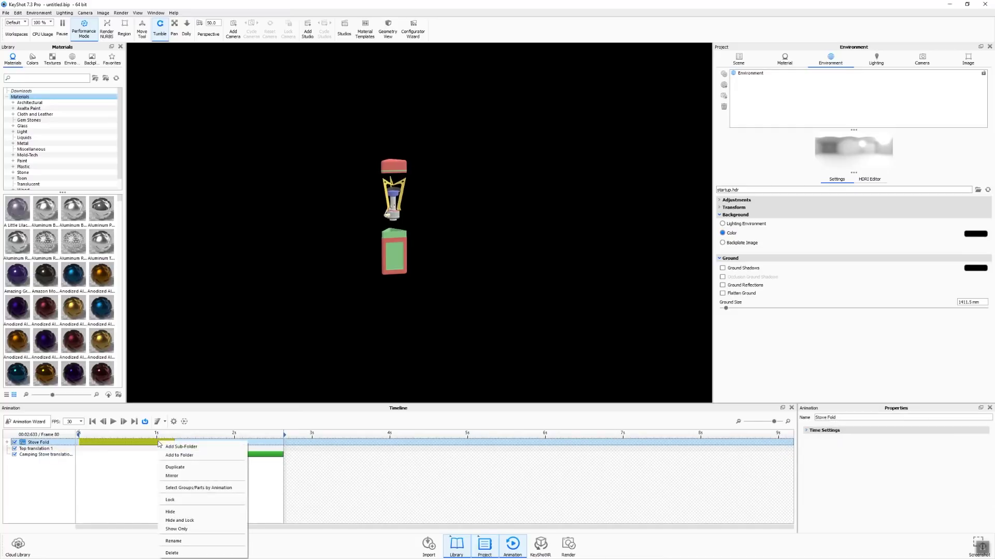
click(179, 476)
click(229, 461)
drag(230, 461, 38, 431)
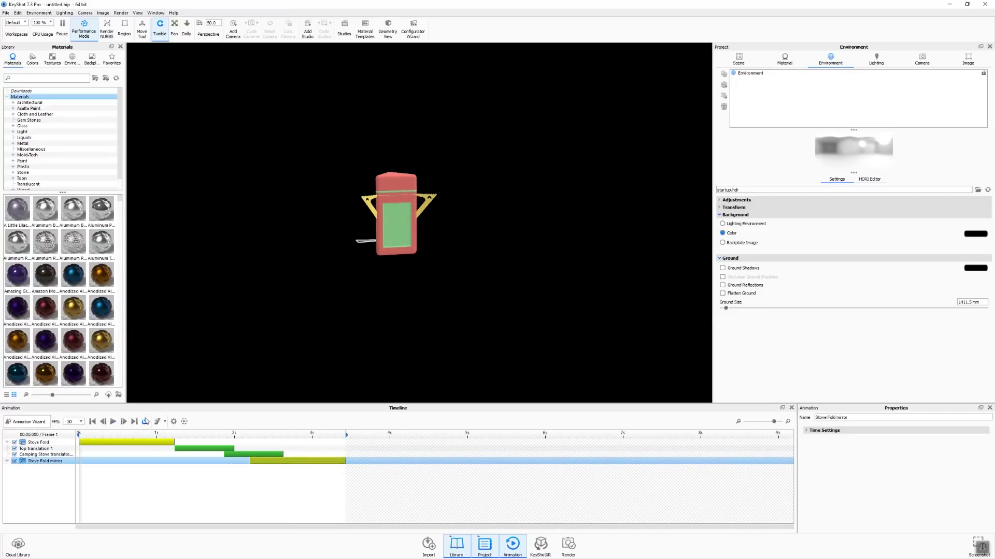
- Preview the animation and delay the mirrored Stove Fold so it starts when the Camping Stove translation ends
click(113, 421)
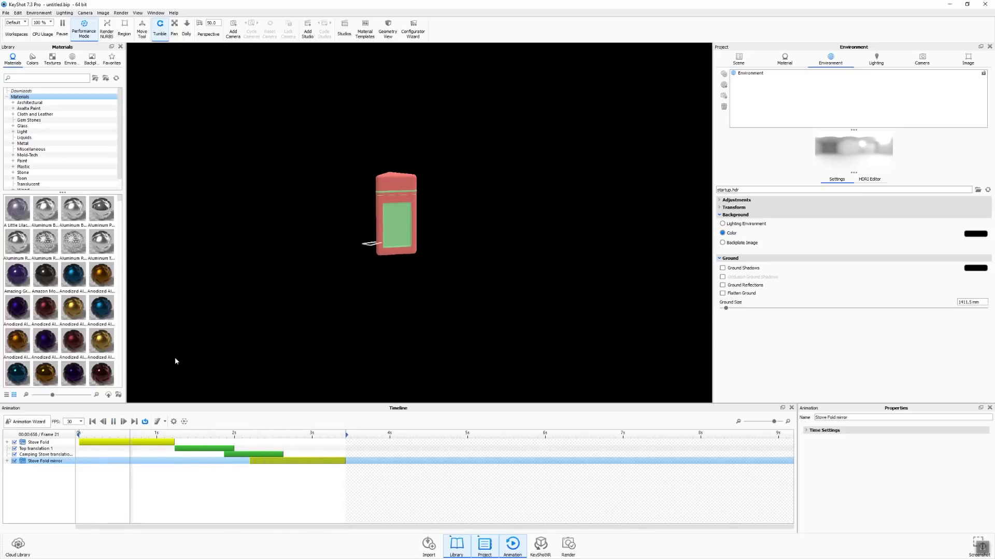
click(114, 422)
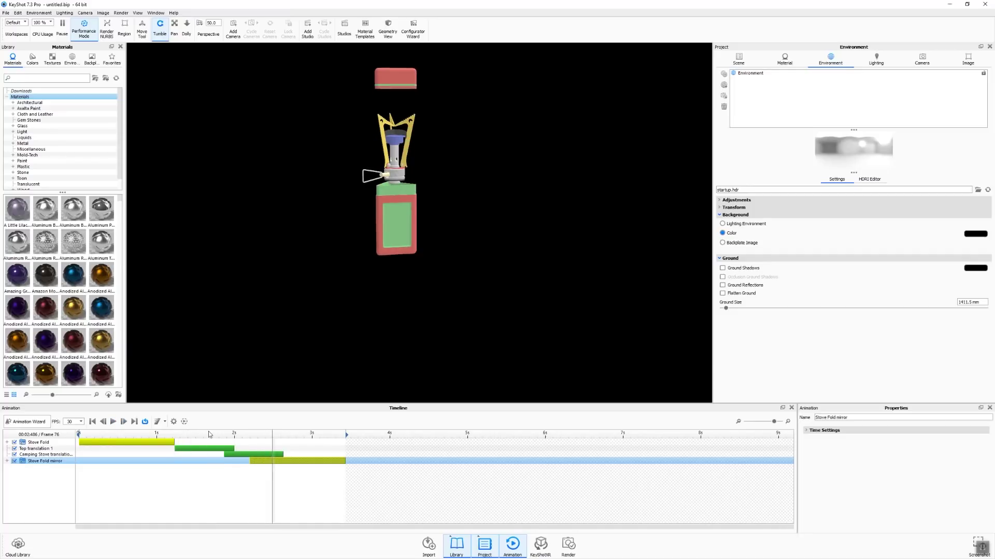
drag(302, 460, 333, 461)
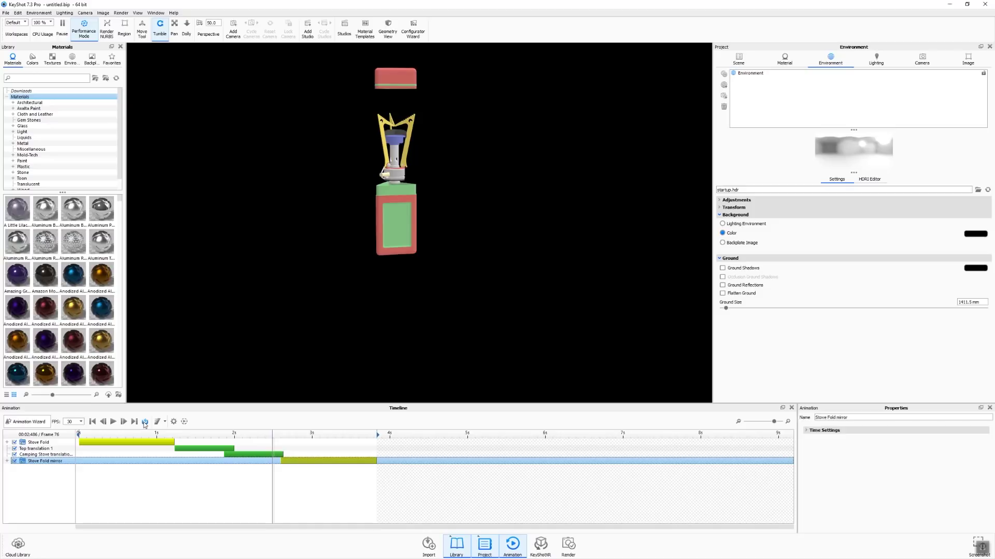
drag(317, 460, 321, 460)
- Shift the Top translation, Camping Stove translation and mirrored Stove Fold together so the sequence starts at 2 seconds
drag(81, 436, 175, 434)
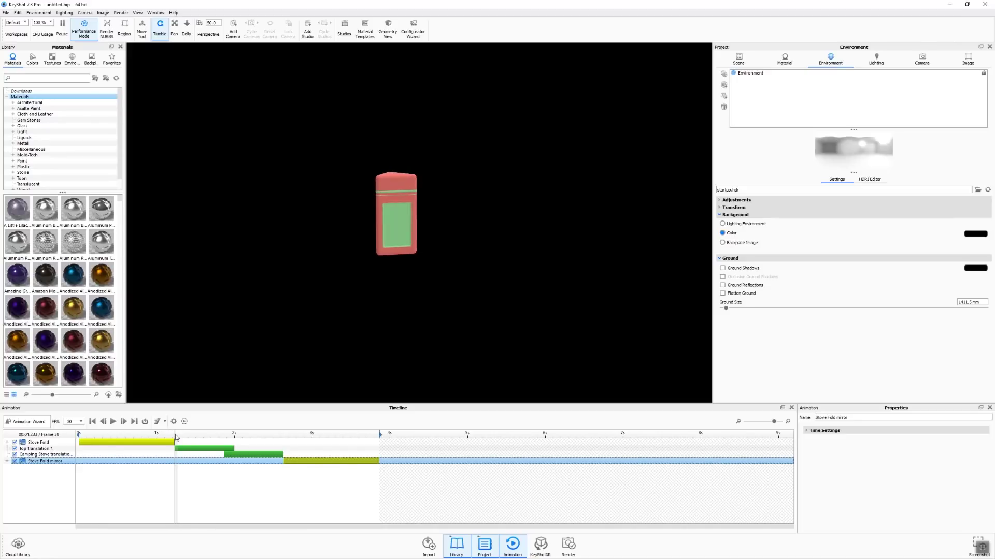
click(201, 449)
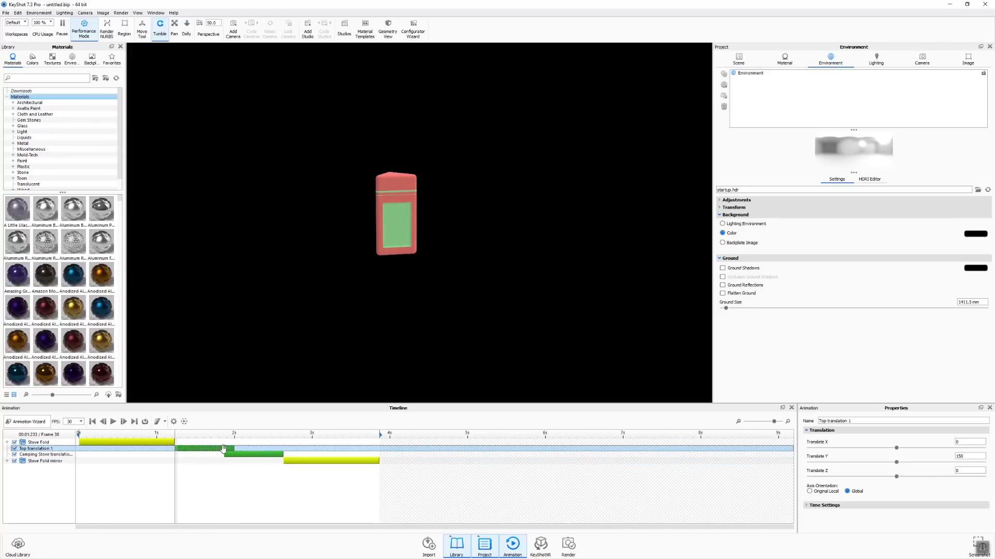
ctrl+click(244, 455)
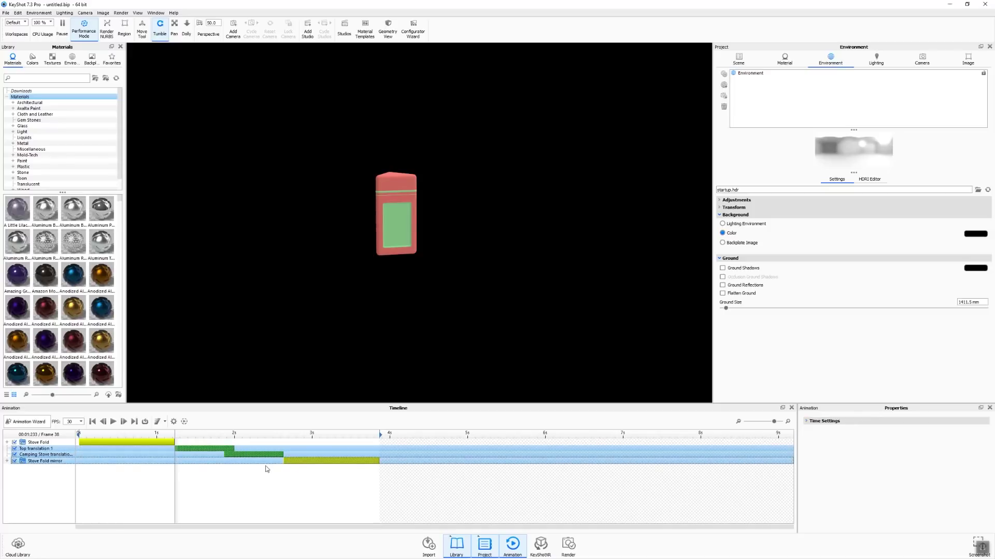
drag(218, 449, 279, 452)
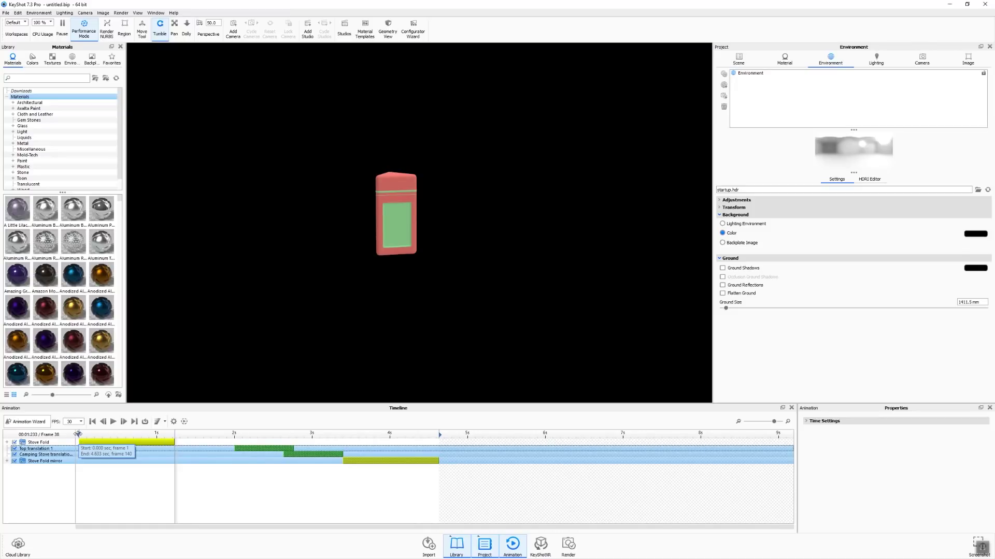
- Set the start of the playback range to 2 seconds and play the trimmed animation
drag(77, 434, 234, 432)
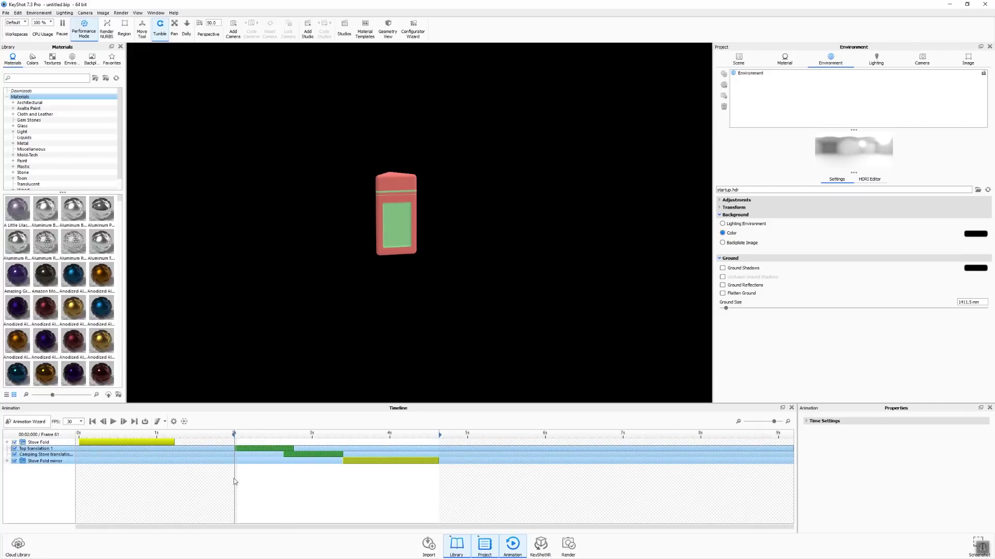
click(253, 467)
mouse_move(234, 434)
mouse_down()
mouse_move(253, 433)
mouse_move(234, 433)
mouse_up()
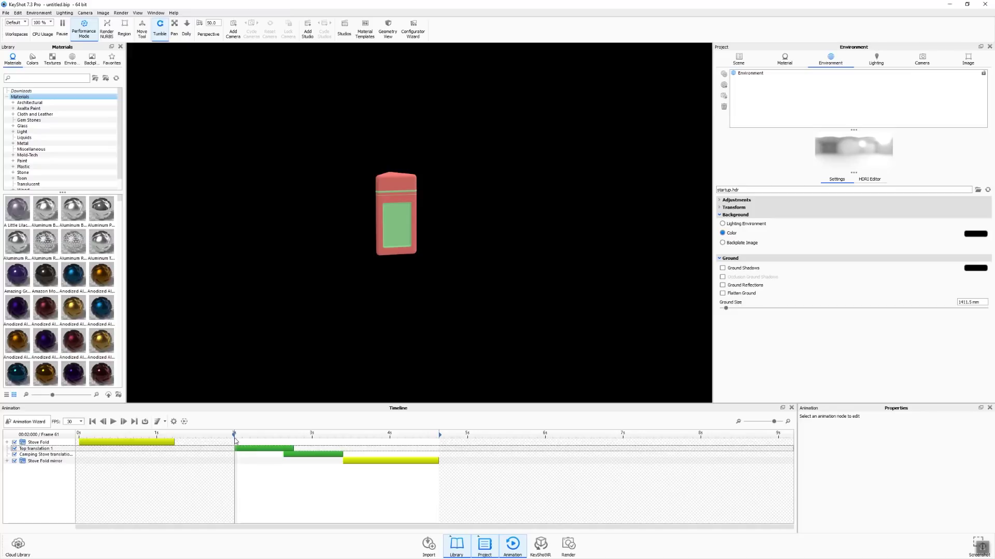
click(113, 422)
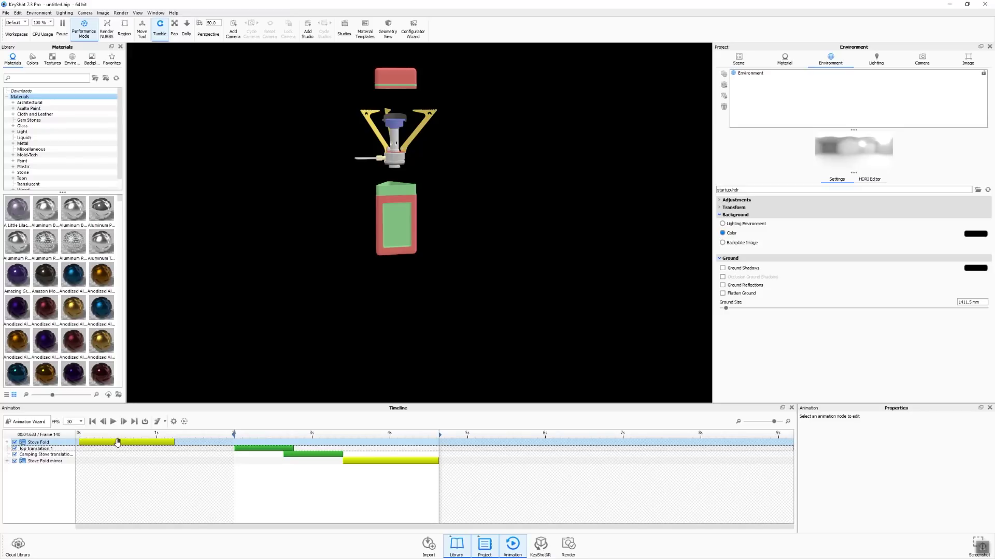
- Set the Motion Ease of the caddy's Top translation to Ease In/Out
click(274, 455)
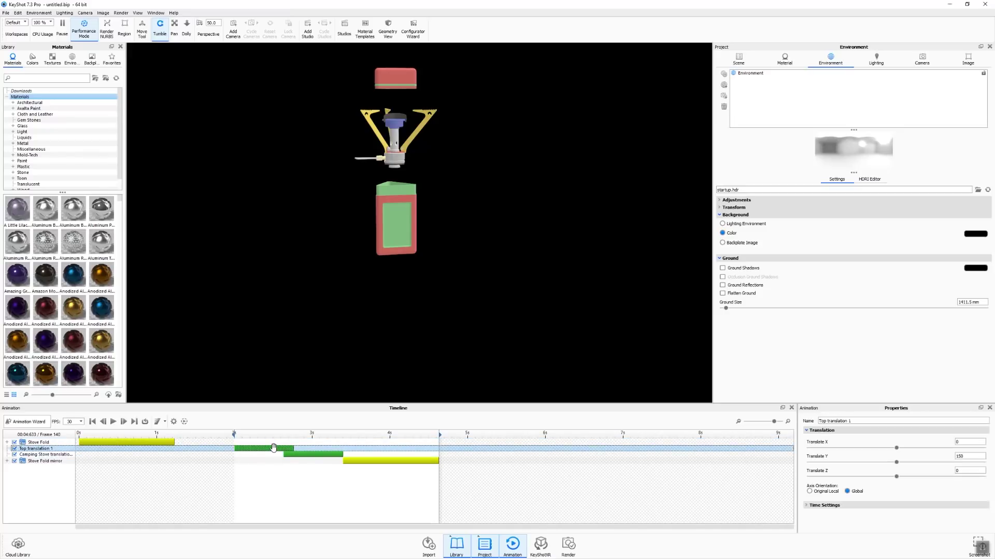
click(273, 448)
click(839, 505)
scroll(860, 498, down, 1)
click(862, 492)
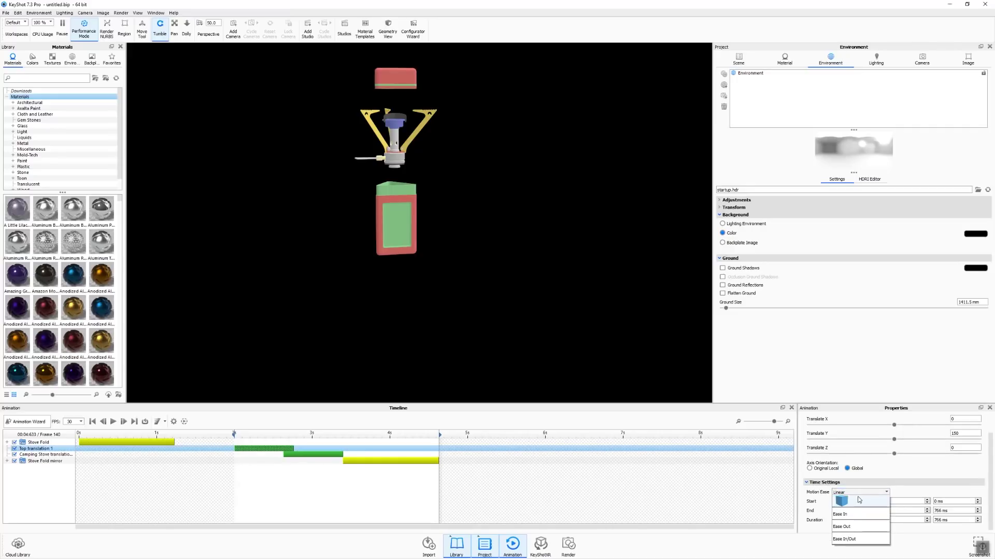
click(851, 538)
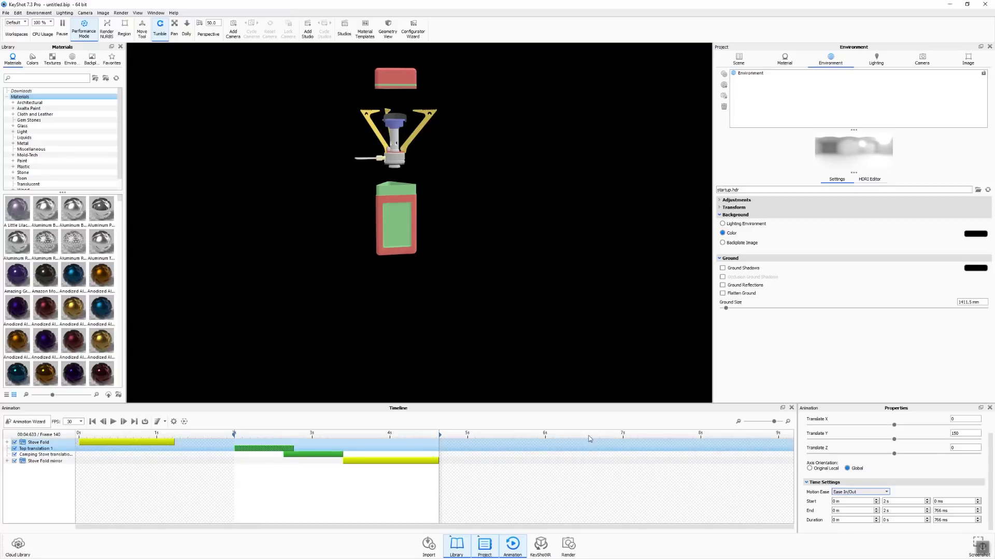
- Return the playhead to the start of the 2-second playback range and collapse the whole scene tree
scroll(439, 296, down, 3)
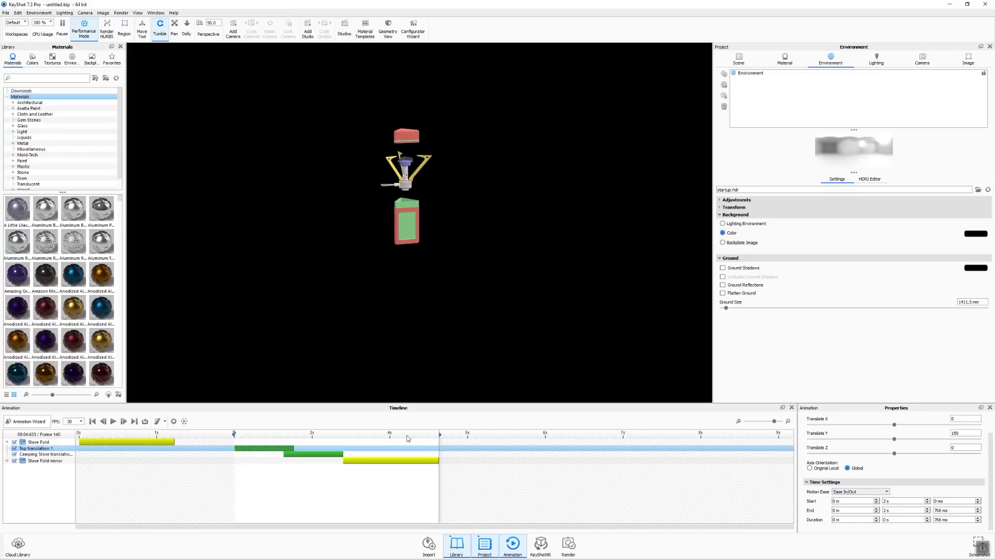
drag(407, 439, 232, 438)
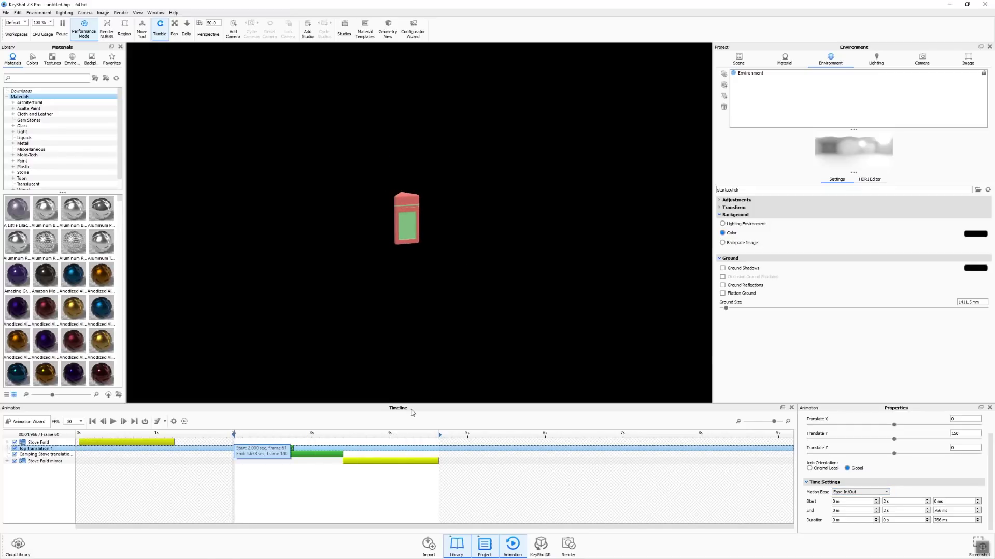
click(739, 59)
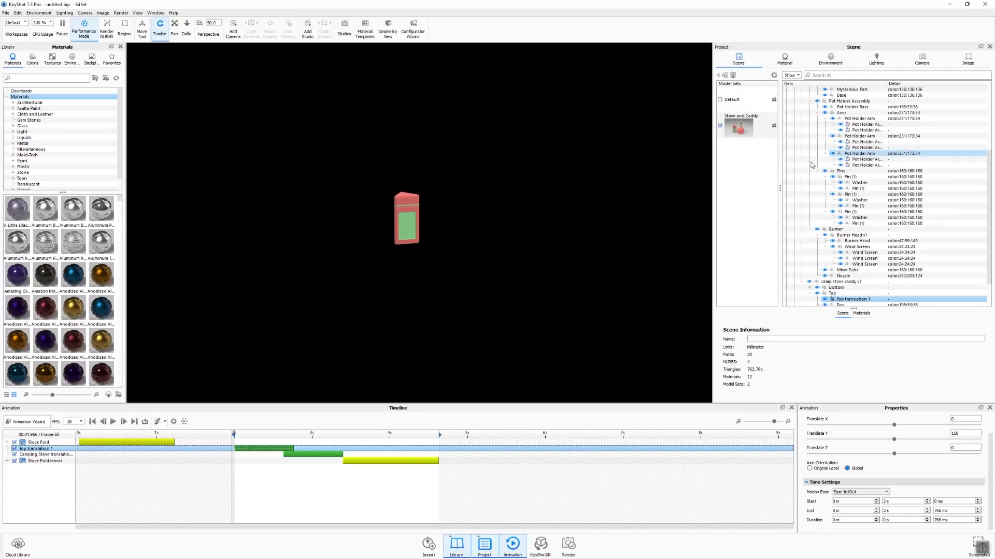
scroll(816, 162, down, 6)
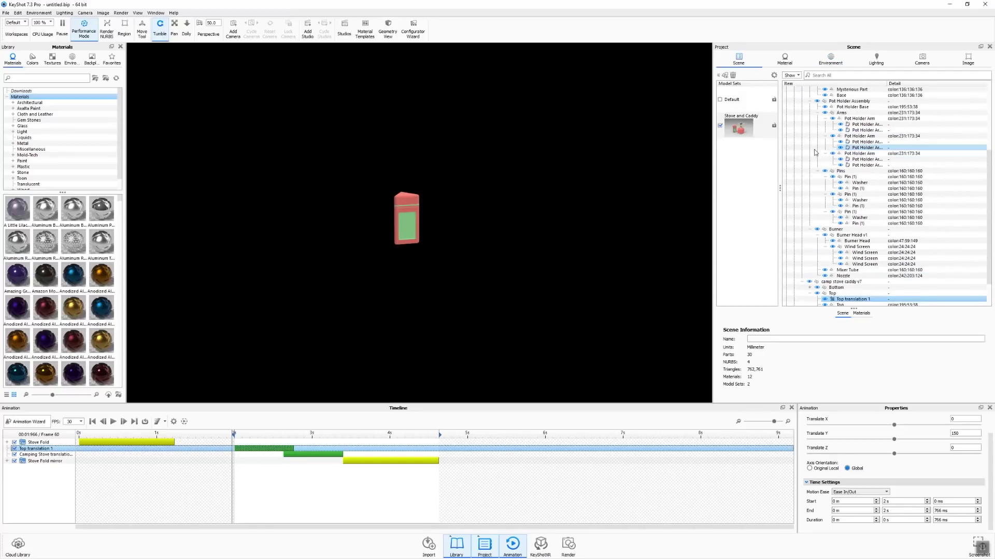
right_click(792, 124)
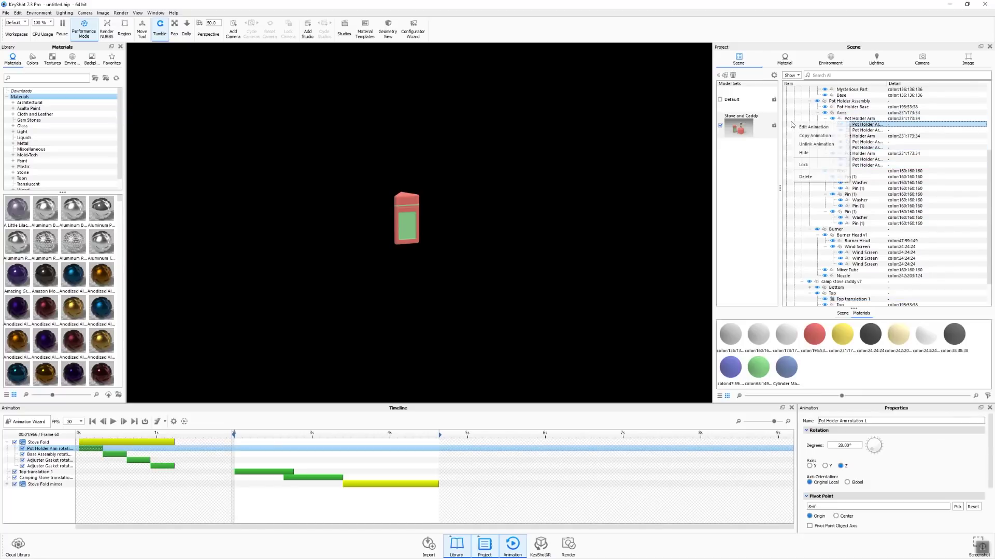
click(798, 116)
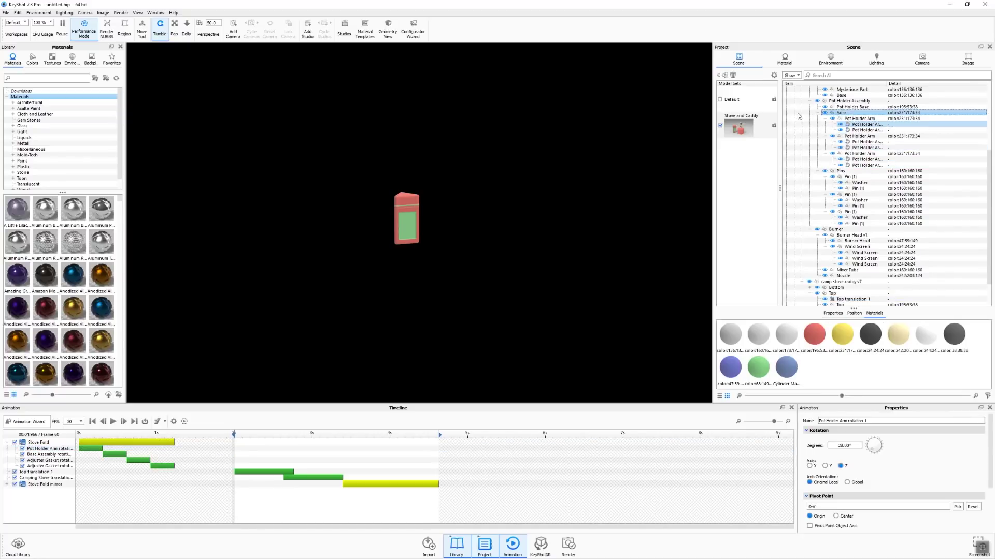
right_click(798, 116)
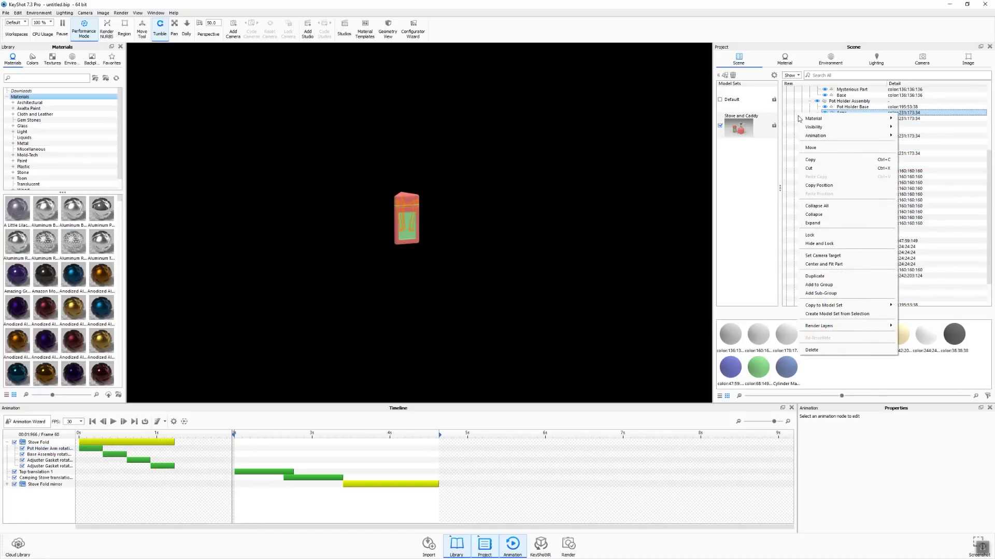
click(817, 206)
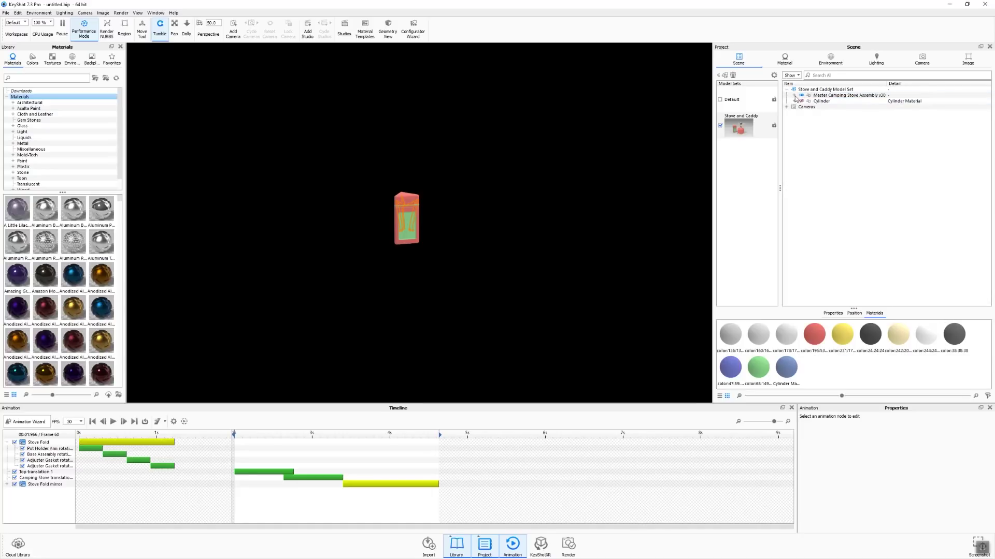
- Expand the Master Camping Stove Assembly in the scene tree and highlight its Camping Stove and camp stove caddy groups in turn
click(794, 95)
click(852, 101)
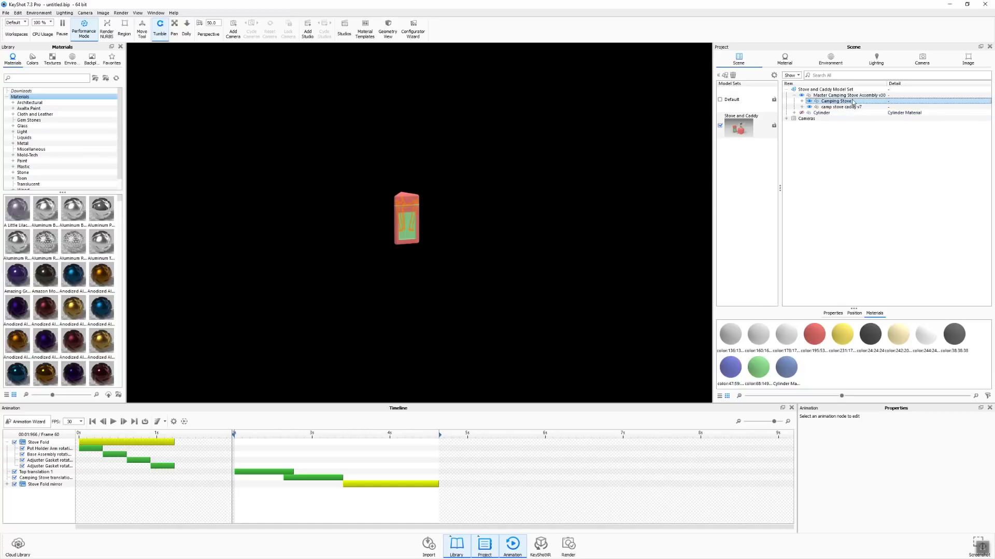
click(855, 107)
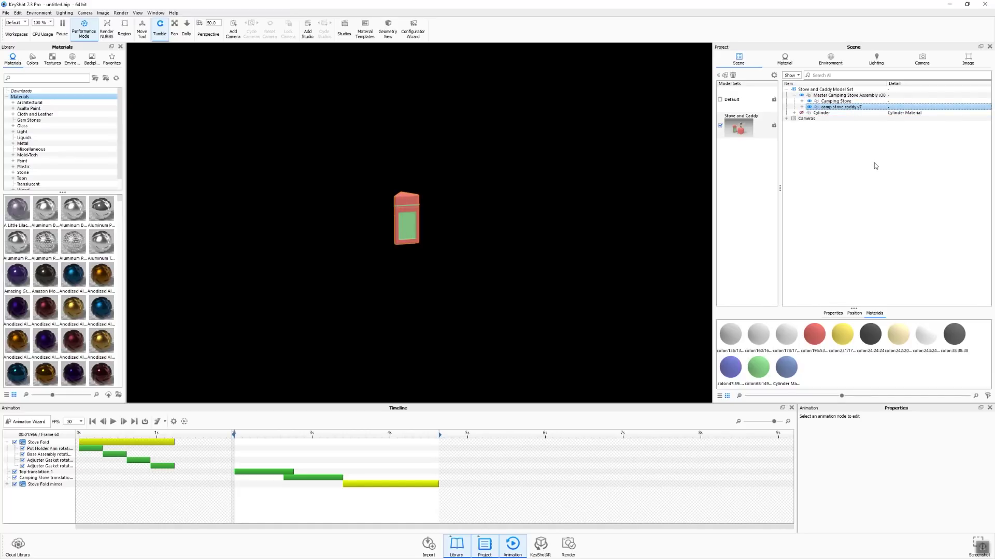
ctrl+click(839, 101)
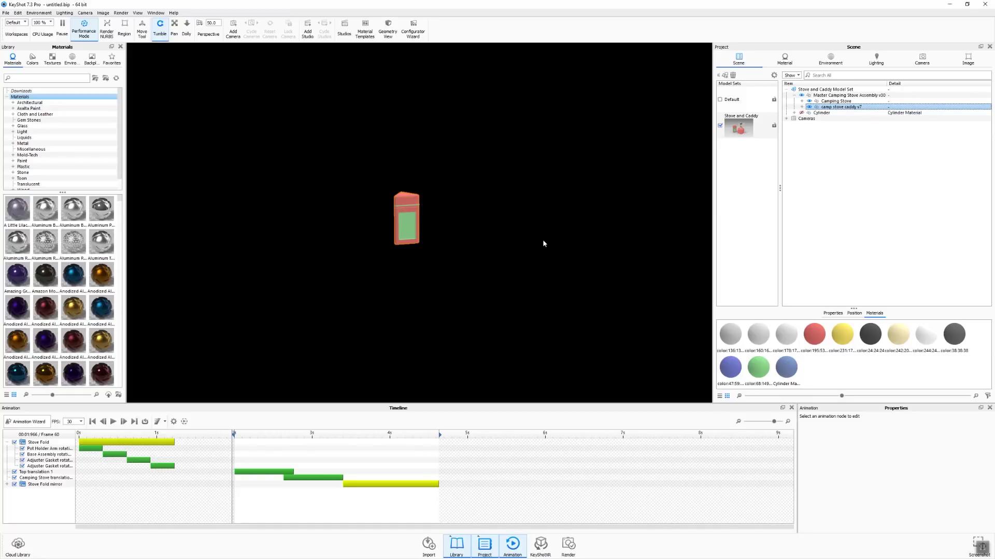
- Scrub through the Top and Camping Stove translations into the start of the mirrored Stove Fold to review their motion and overlap
mouse_move(254, 434)
mouse_down()
mouse_move(366, 433)
mouse_move(226, 437)
mouse_move(262, 440)
mouse_up()
scroll(275, 380, up, 5)
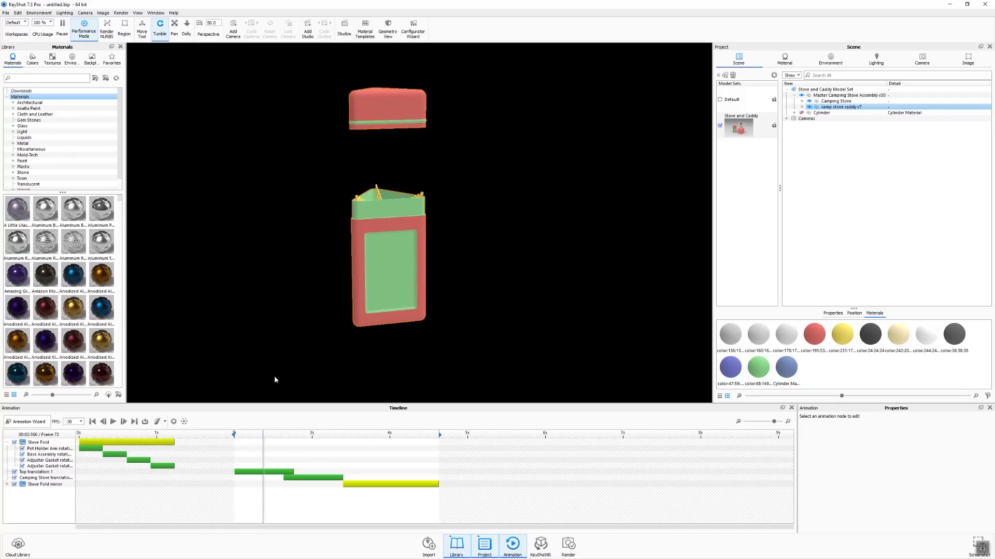
drag(263, 433, 350, 439)
scroll(465, 260, down, 4)
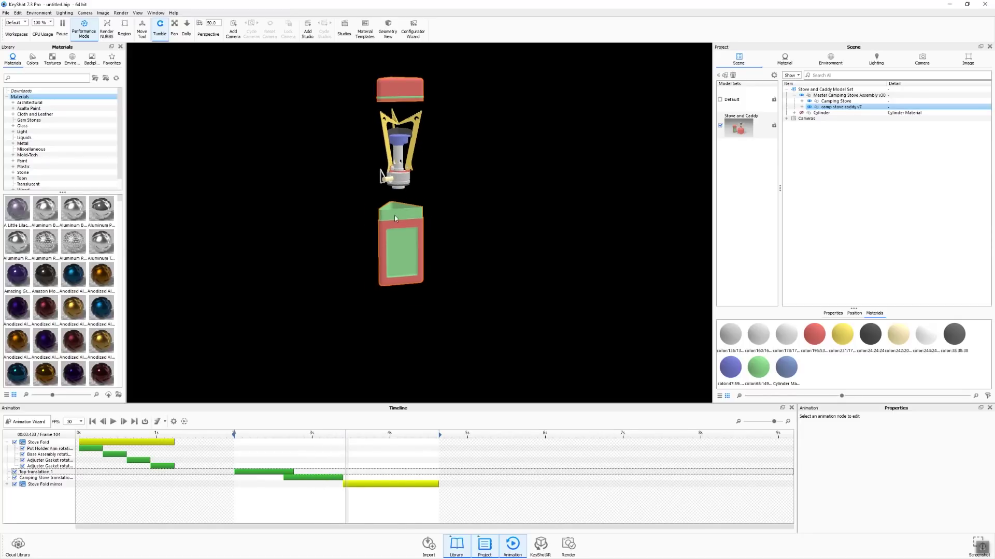
drag(269, 435, 302, 434)
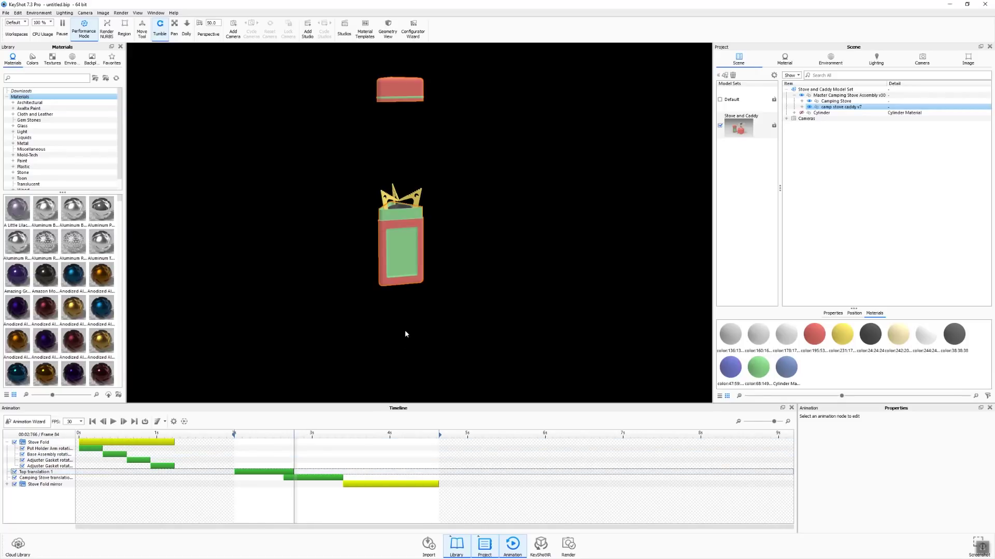
drag(315, 434, 357, 436)
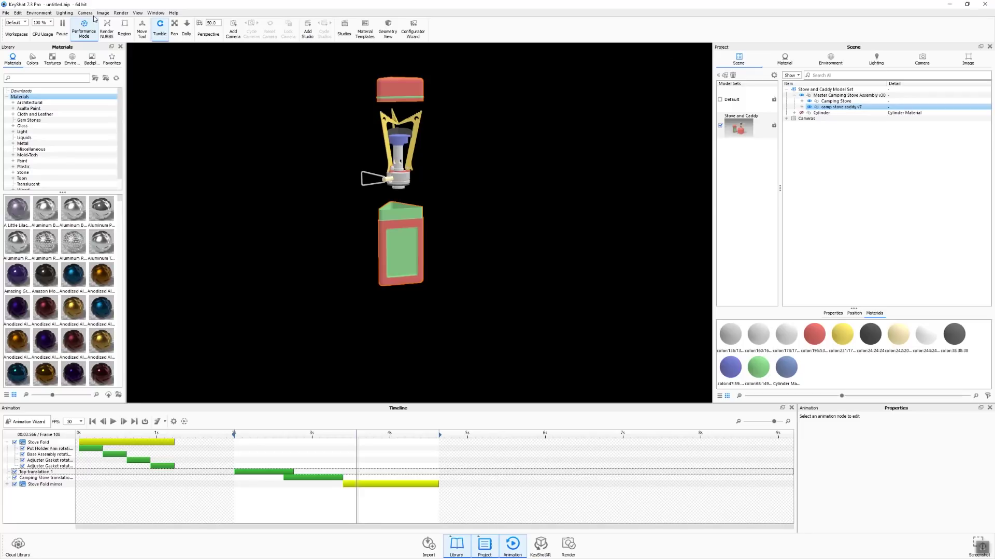
- Quit KeyShot and open the KeyShot Scenes folder inside the Advanced Animation workshop folder in File Explorer
click(985, 4)
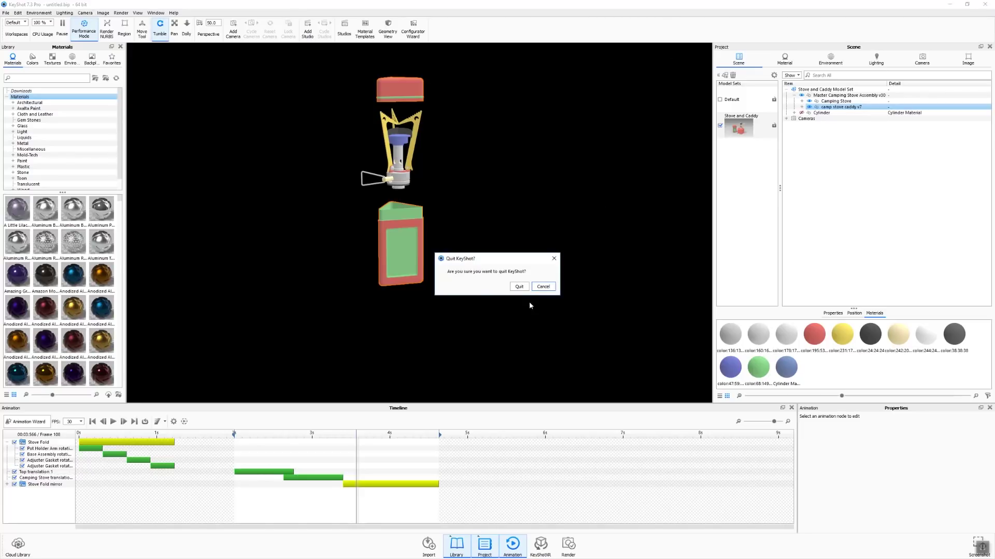
click(518, 286)
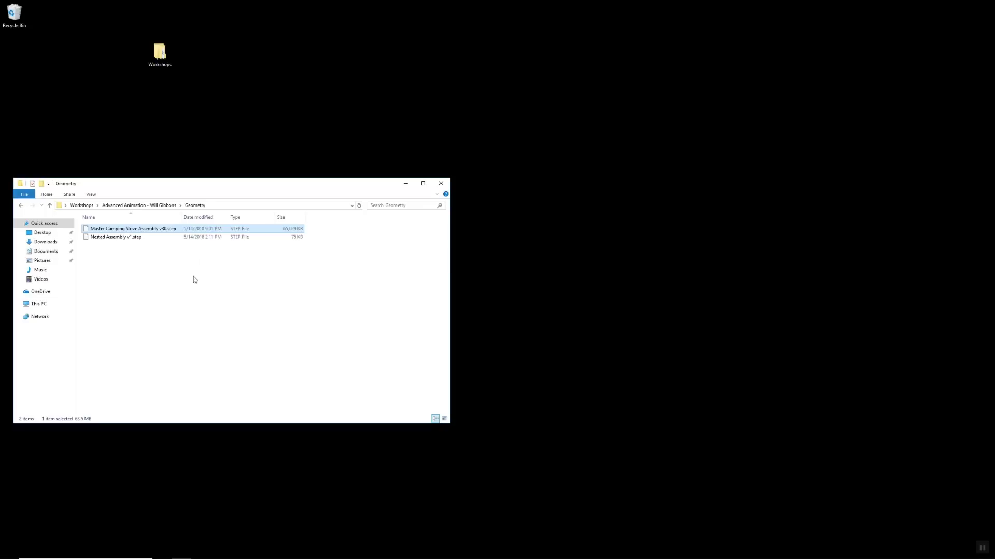
click(148, 206)
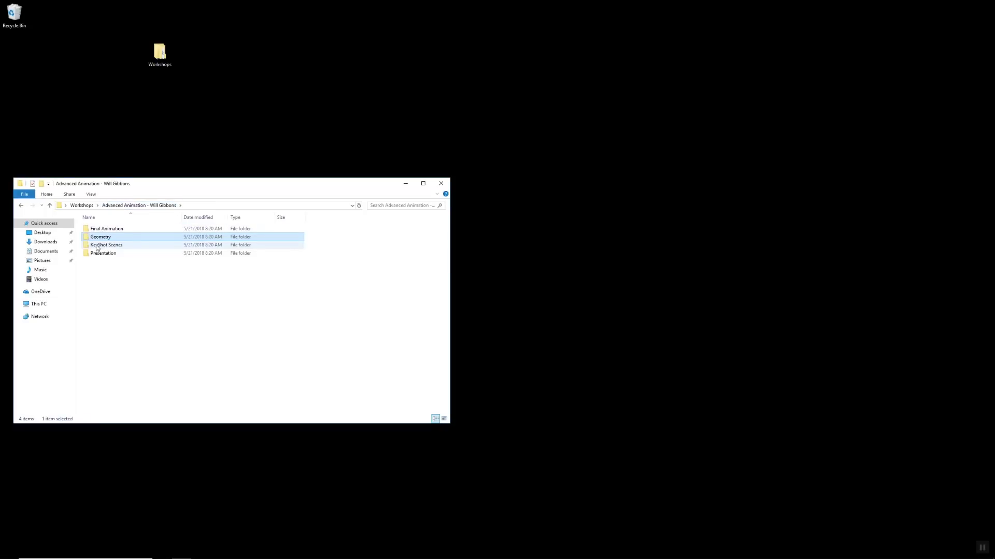
double_click(104, 246)
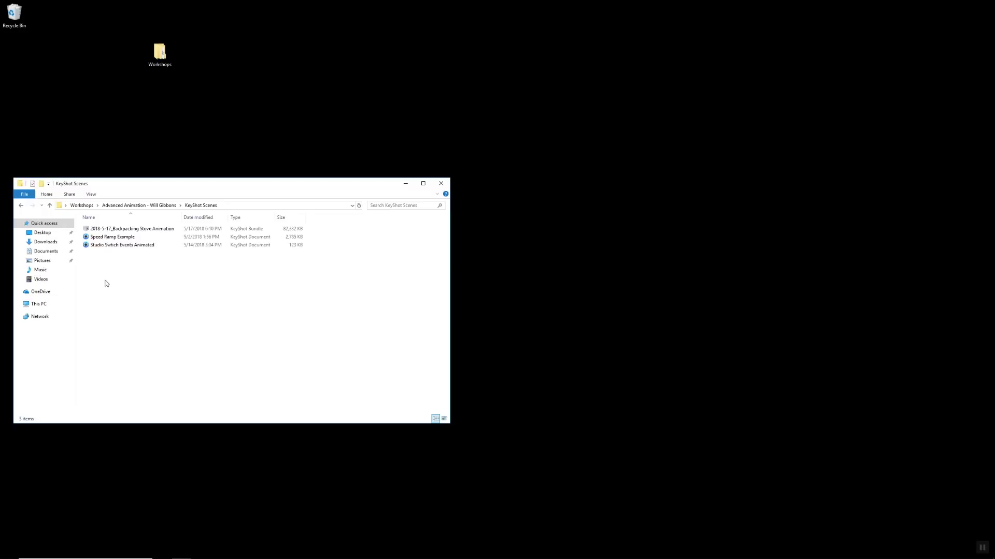
- Open the 2018-5-17_Backpacking Stove Animation bundle with KeyShot 7
click(106, 232)
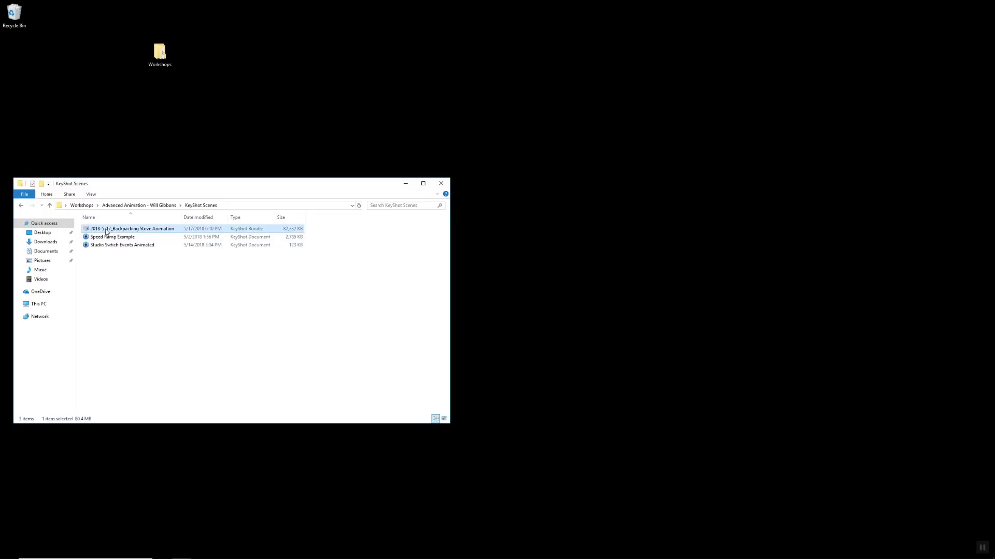
right_click(113, 232)
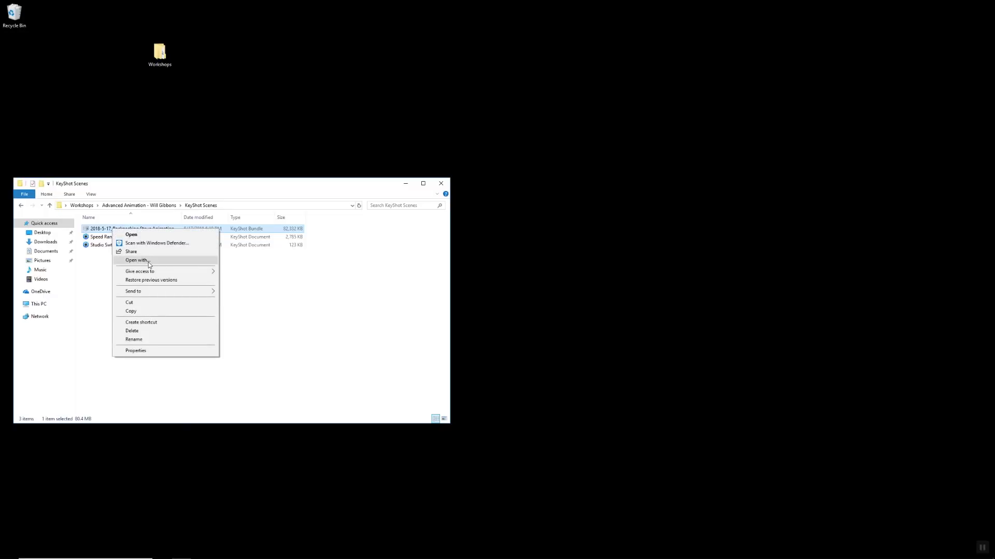
click(149, 264)
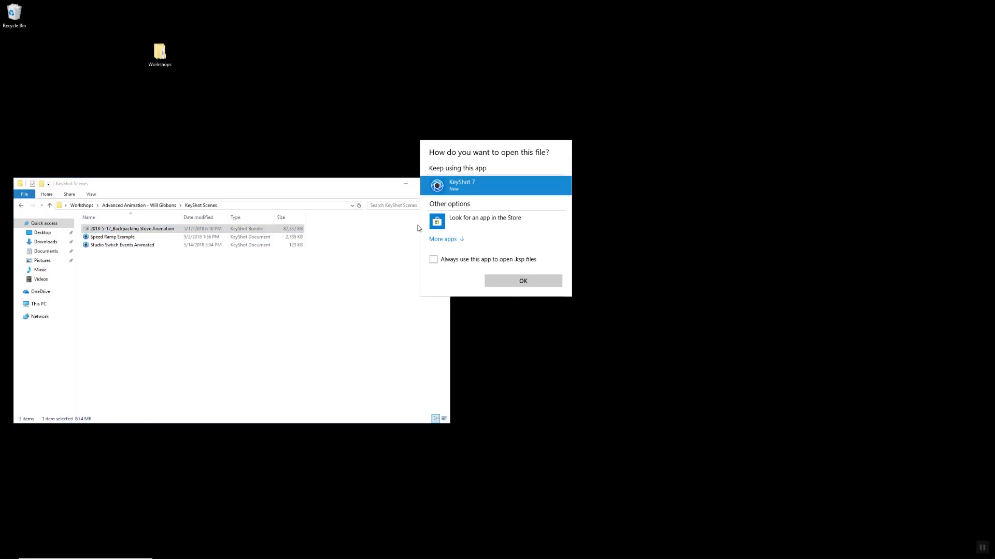
click(529, 282)
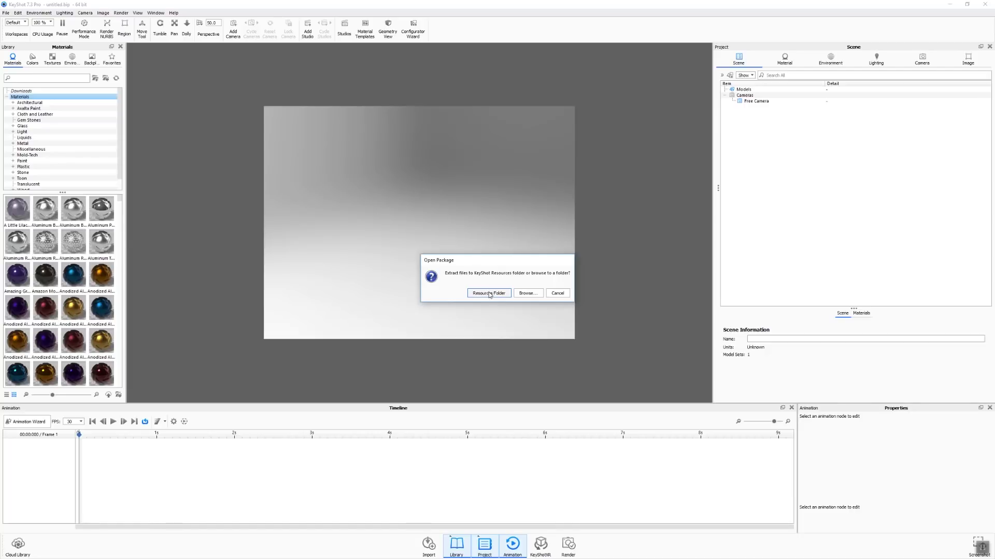
- Extract the package into a new Desktop folder named temp so the stove scene loads
click(527, 293)
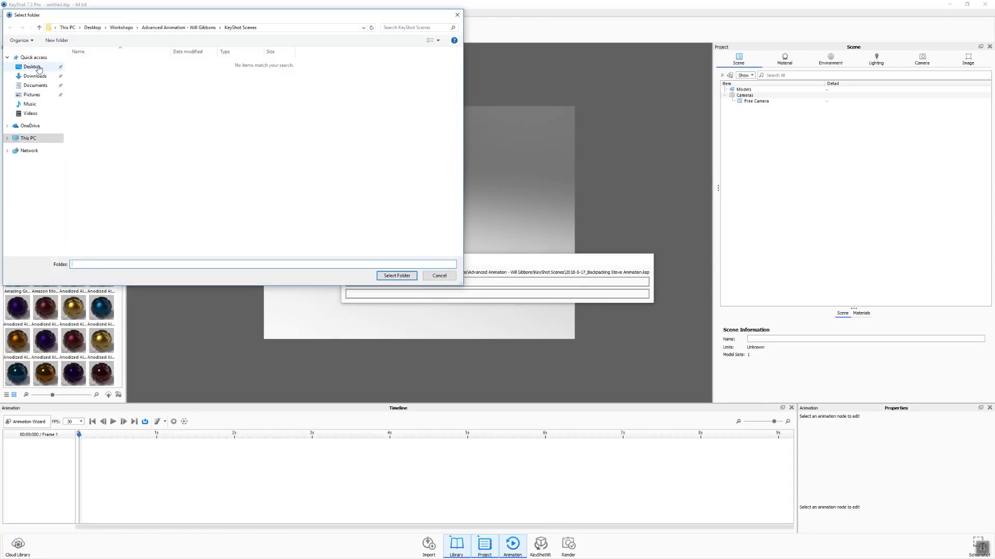
click(31, 67)
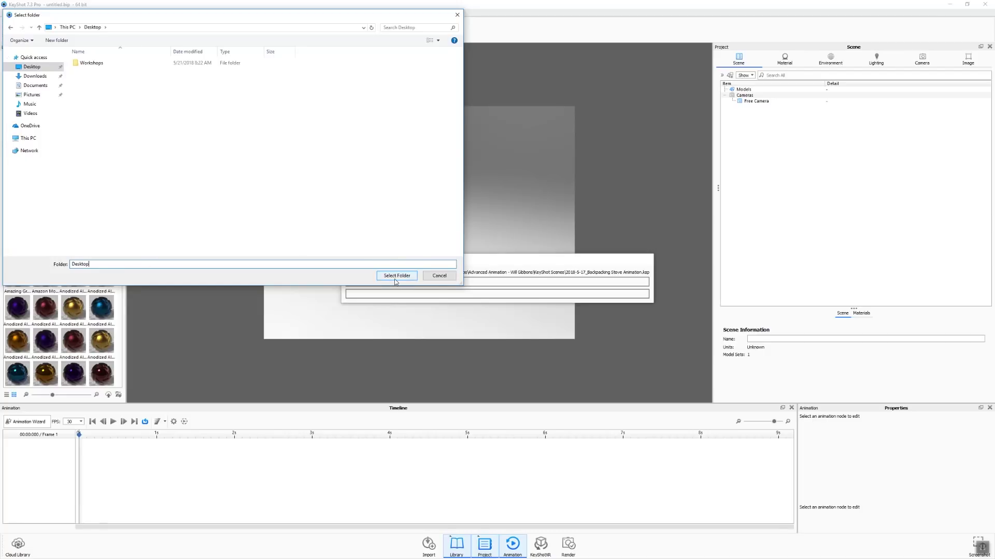
right_click(135, 109)
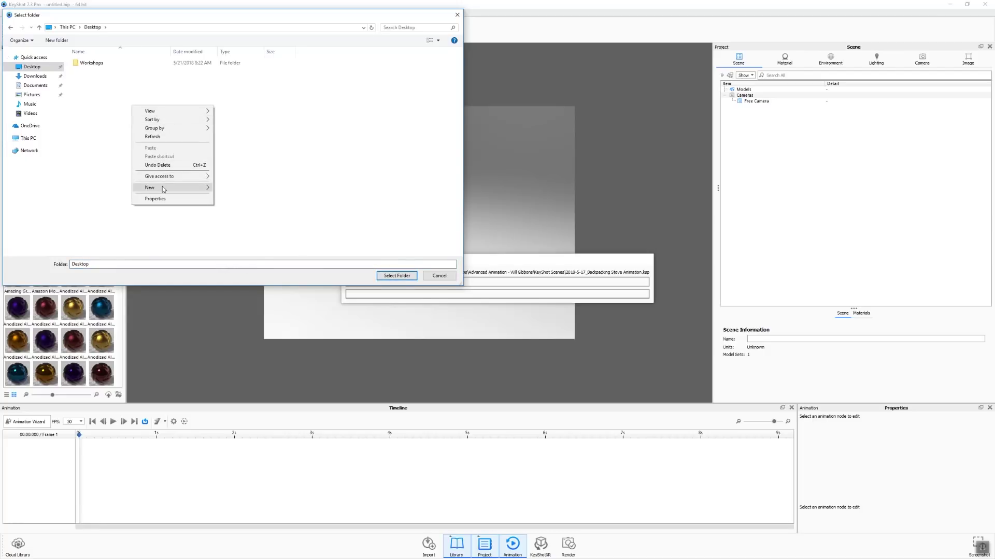
mouse_move(163, 187)
click(228, 187)
text(te)
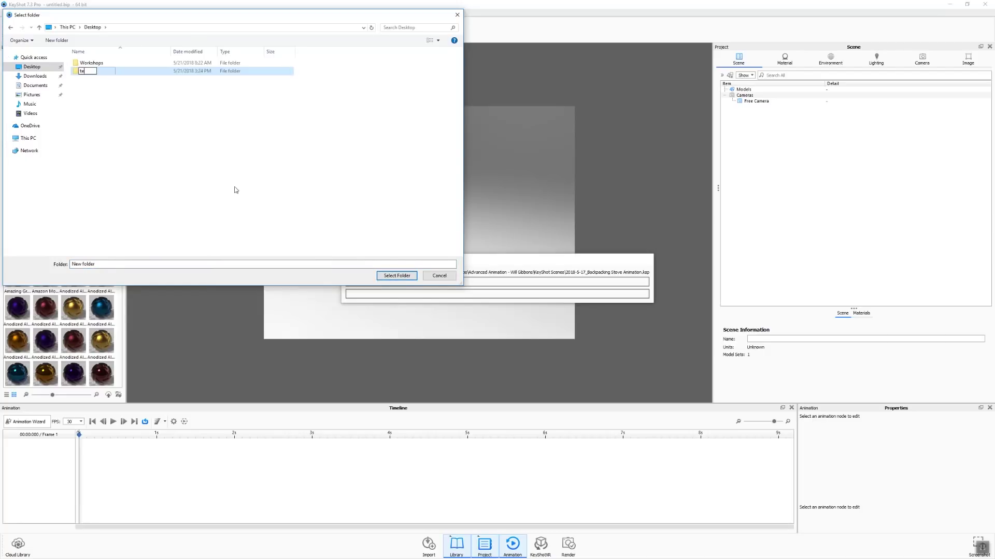
text(mp)
key(Return)
key(Return)
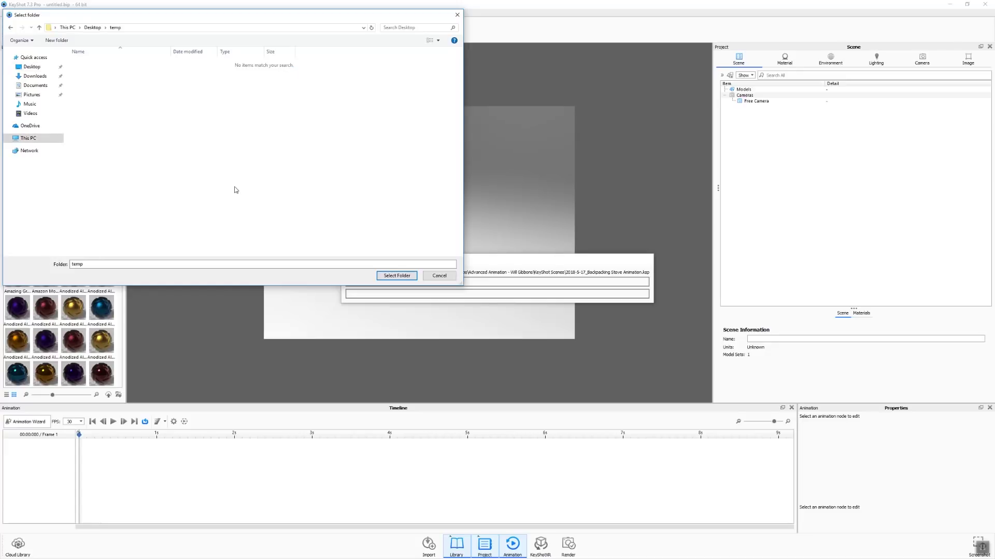
click(397, 275)
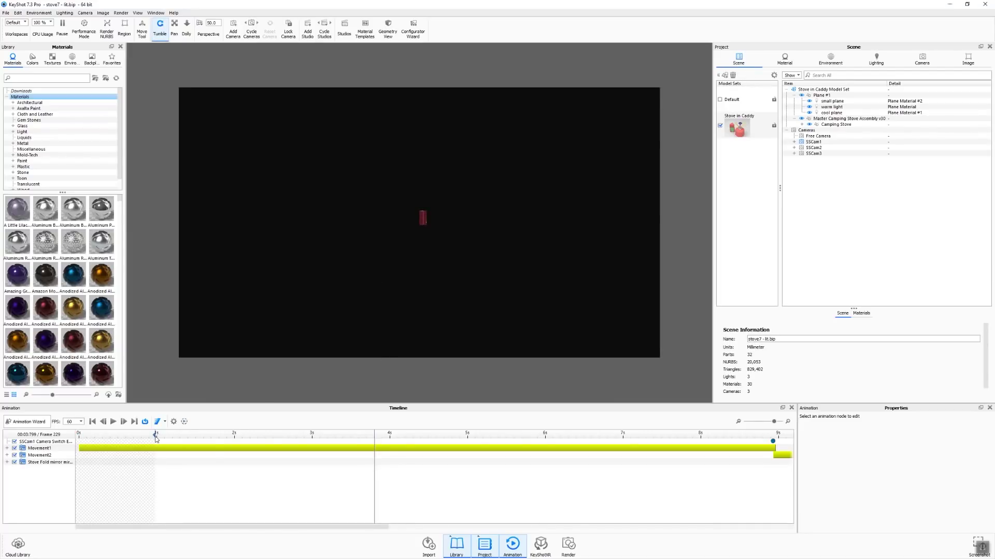
- Move the playhead to about 1.4 seconds and turn off motion blur for the animation
mouse_move(180, 436)
mouse_down()
mouse_move(150, 435)
mouse_move(210, 435)
mouse_move(109, 443)
mouse_move(188, 436)
mouse_up()
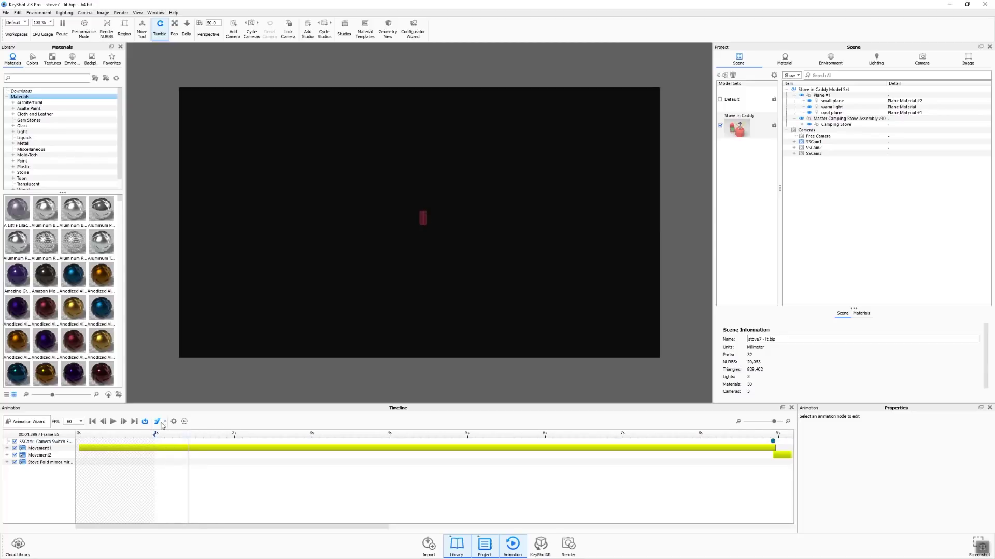
click(165, 423)
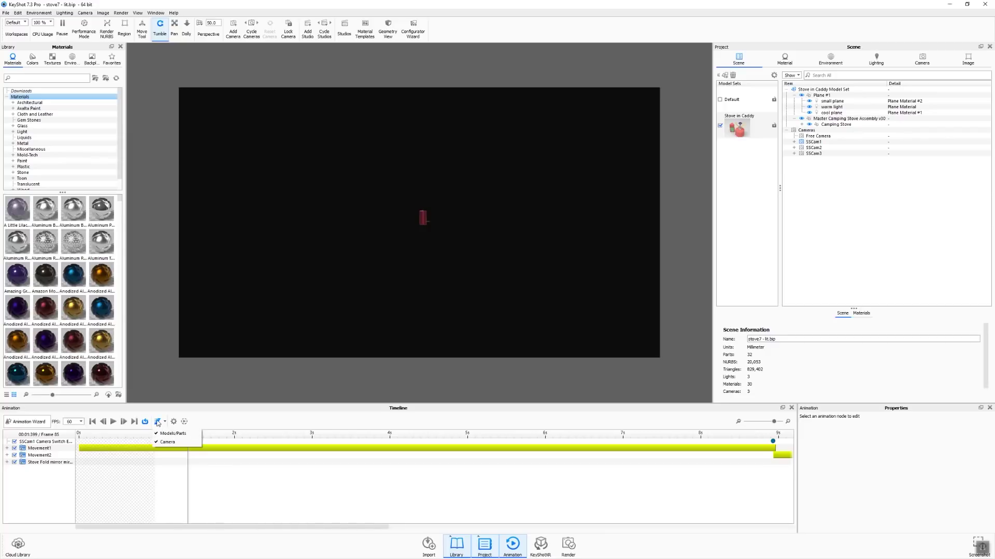
click(156, 421)
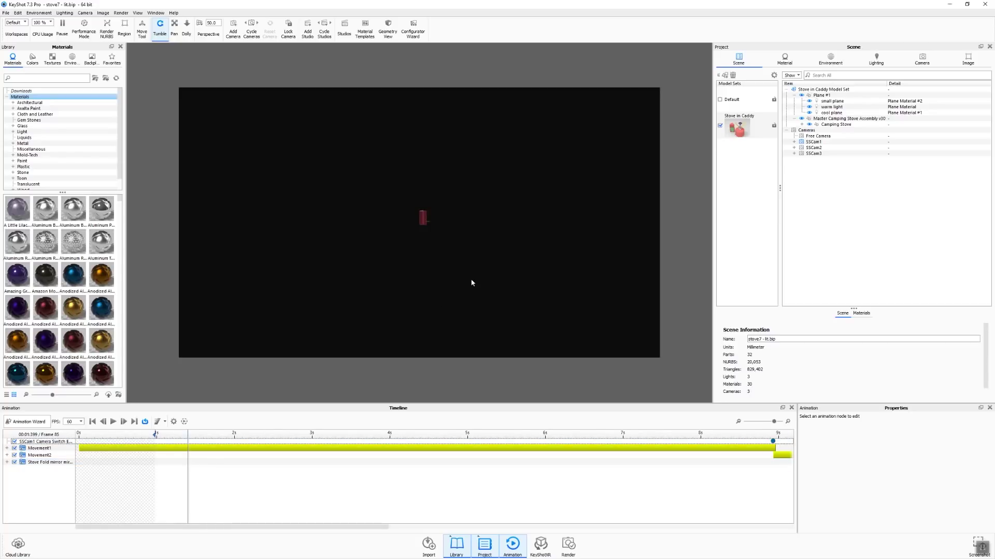
- Lock the SSCam1 camera, then switch to the Free Camera and move in close on the red caddy
click(921, 58)
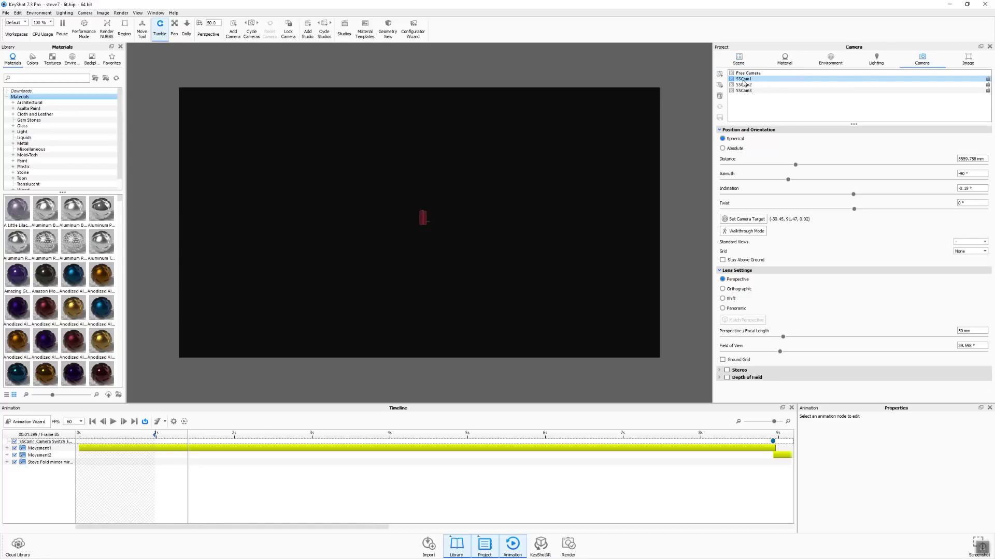
click(988, 80)
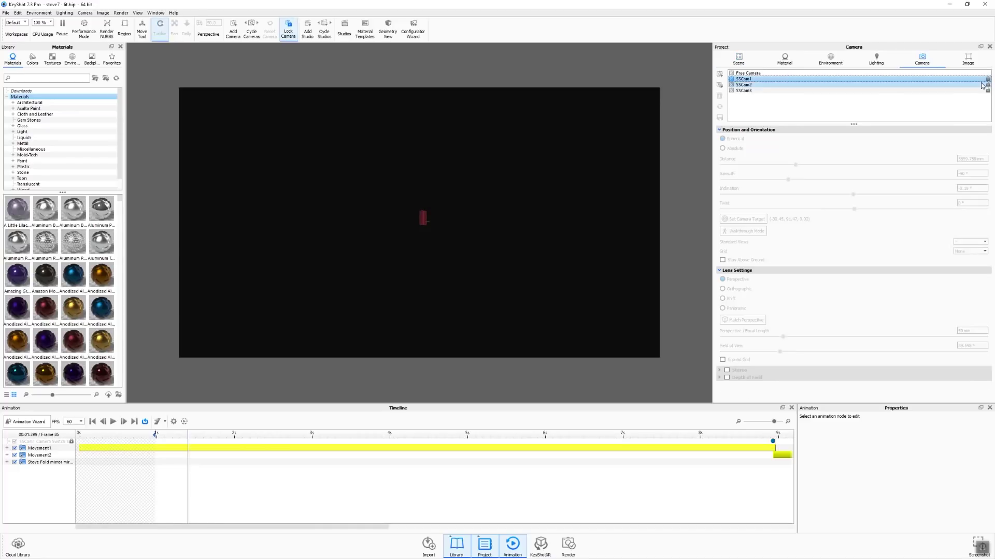
click(759, 75)
scroll(514, 196, up, 5)
scroll(440, 224, up, 5)
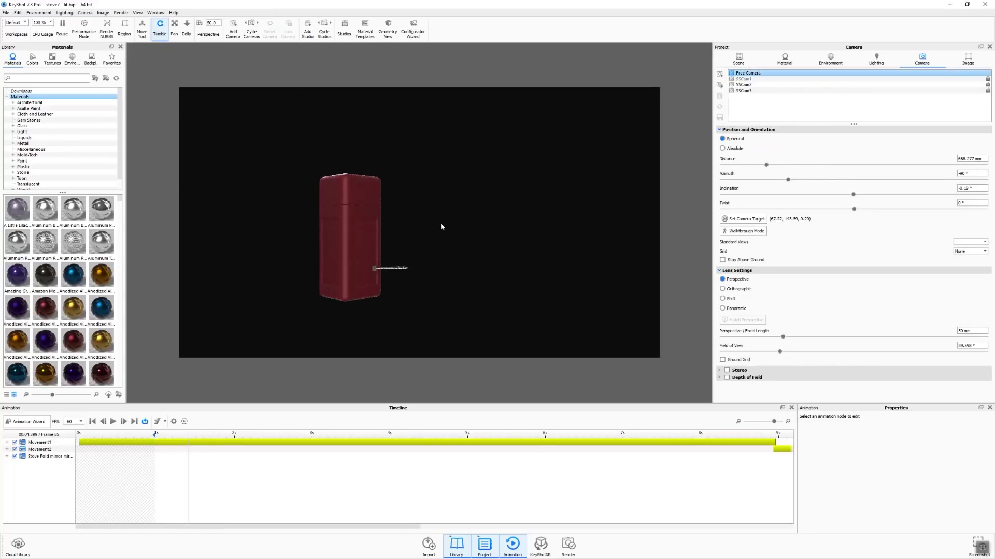
- Move the playhead and the start of the playback range to about 4 seconds, then dolly the Free Camera back from the caddy
drag(132, 439, 394, 474)
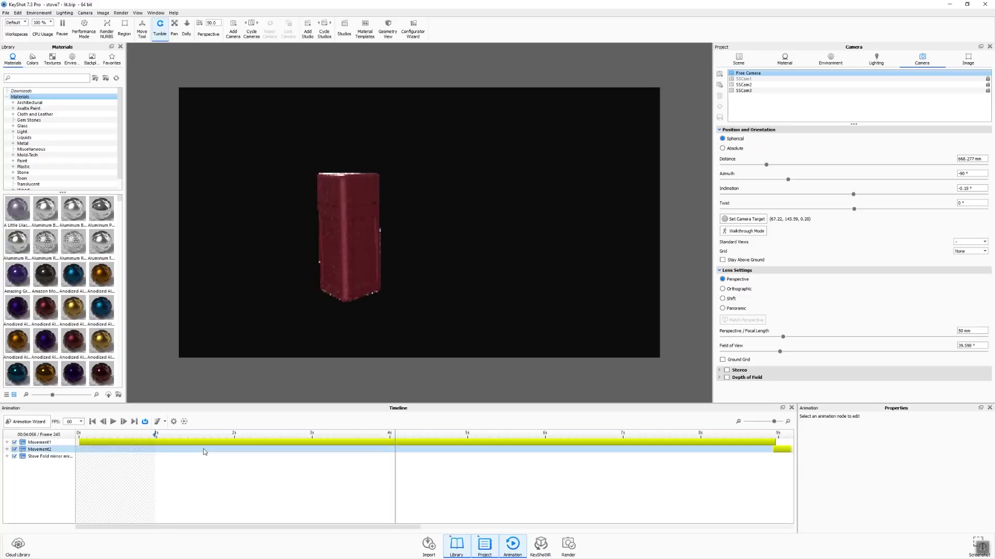
drag(156, 436, 389, 449)
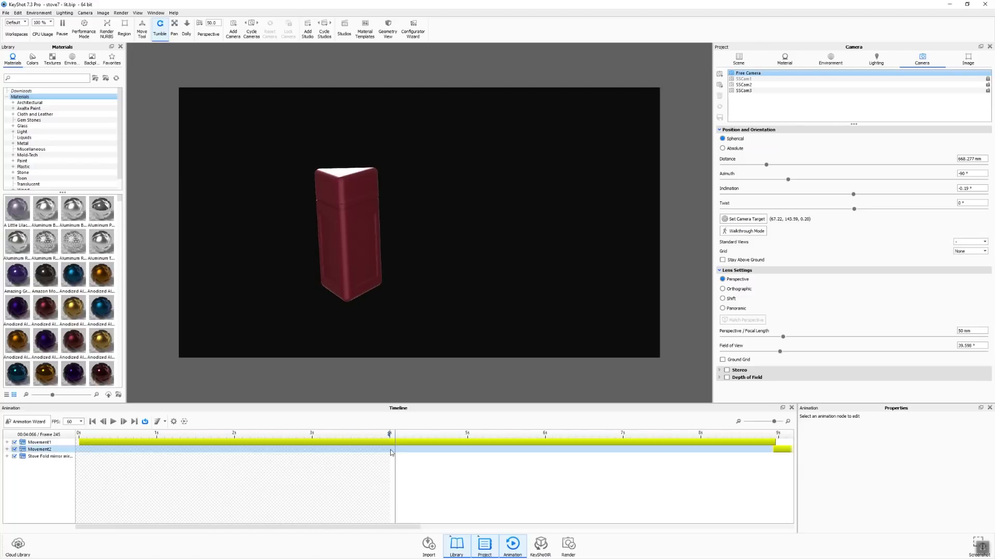
scroll(413, 289, down, 5)
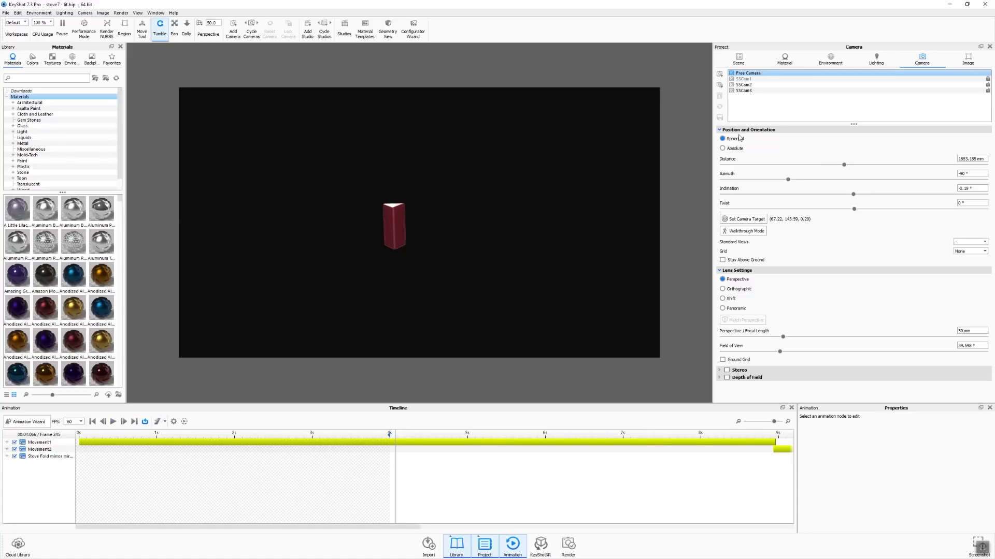
- Replace the docked library with the Studios list and activate Studio 1
click(121, 46)
key(u)
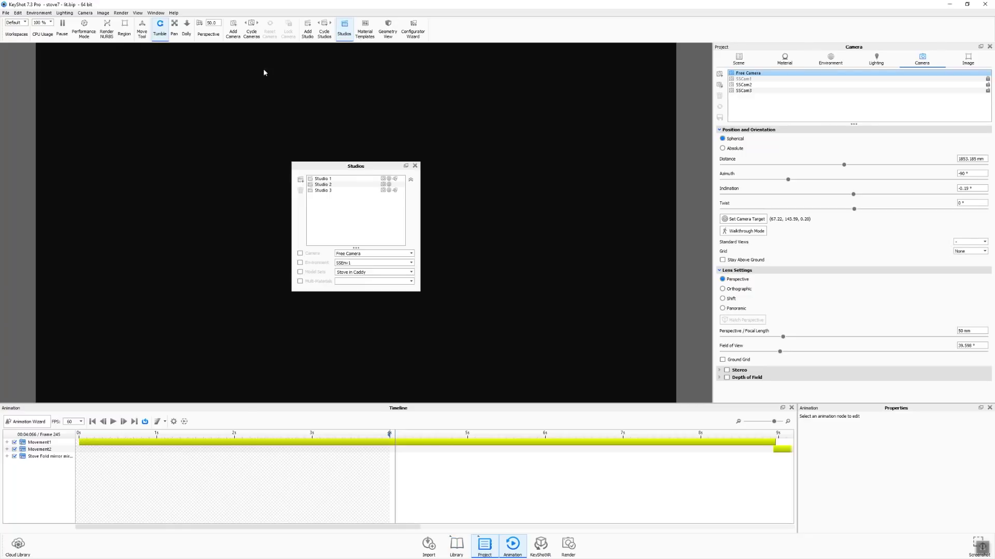
drag(327, 168, 12, 114)
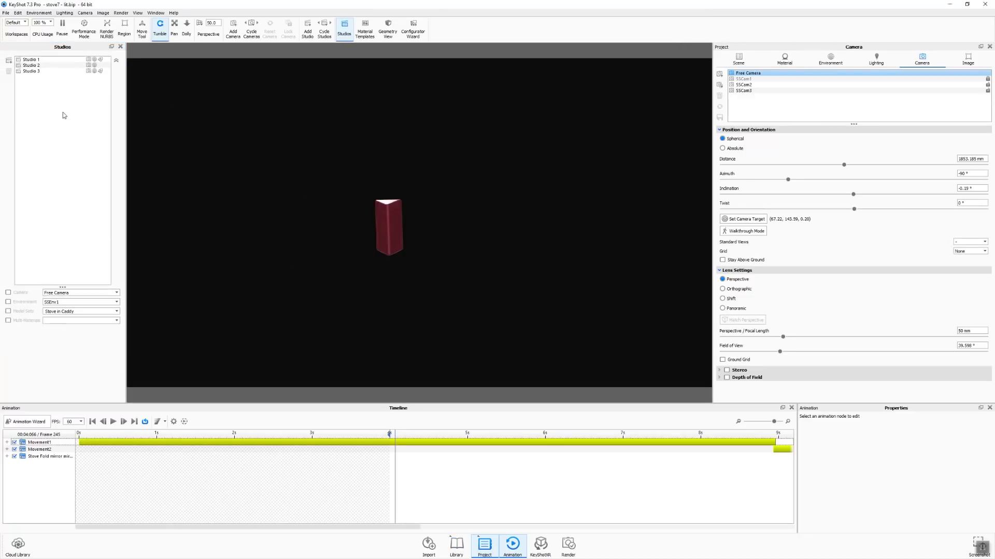
click(31, 59)
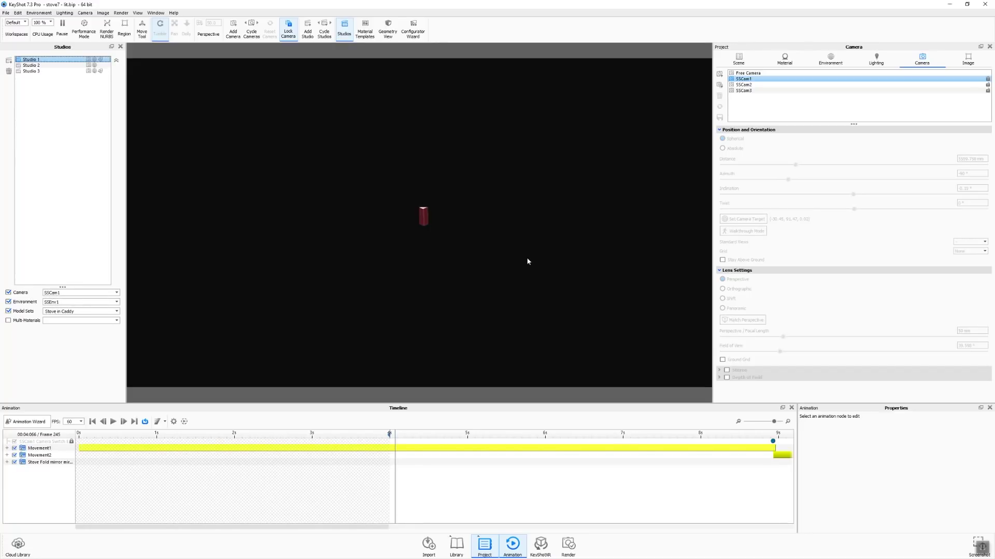
- Show the scene tree, then open the Geometry View and enlarge it beside the real-time view
click(739, 58)
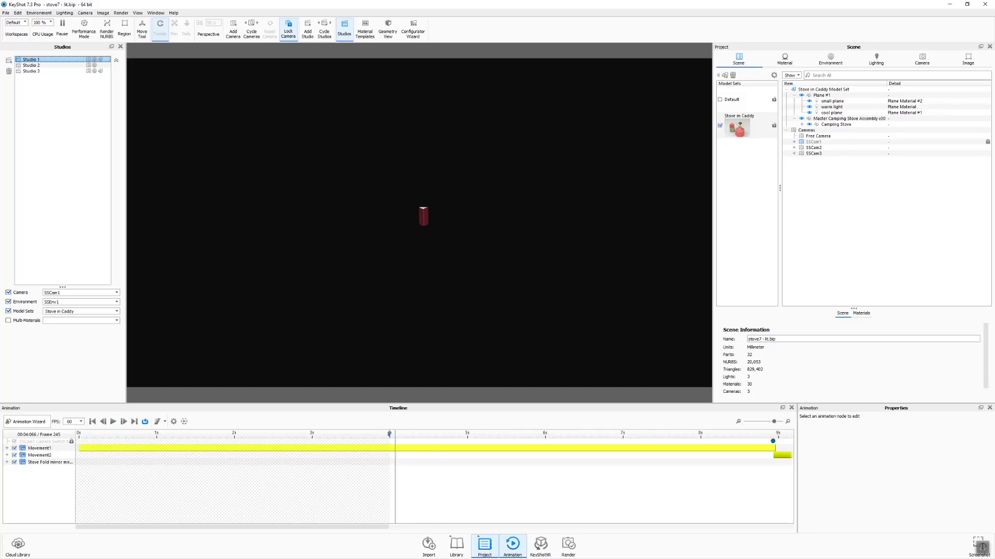
click(137, 12)
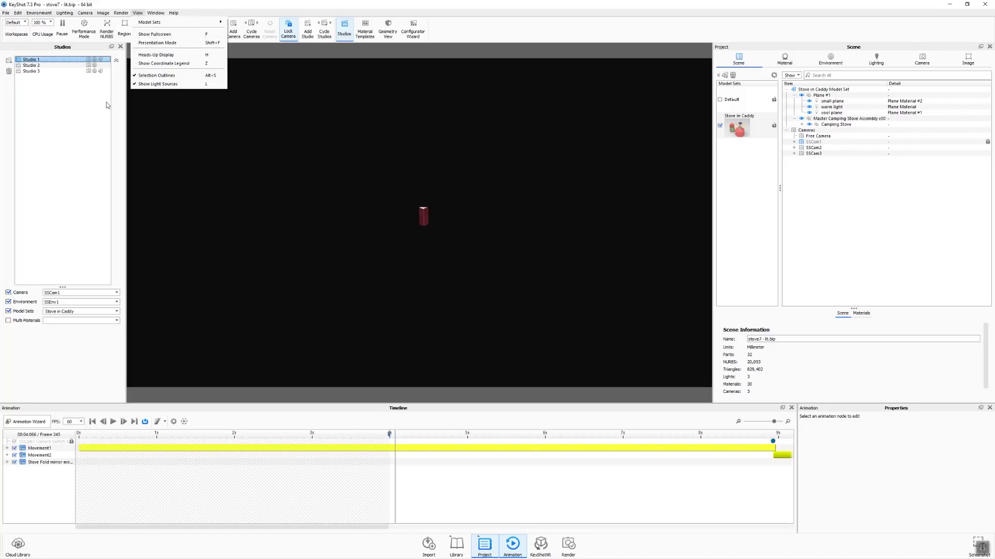
click(100, 122)
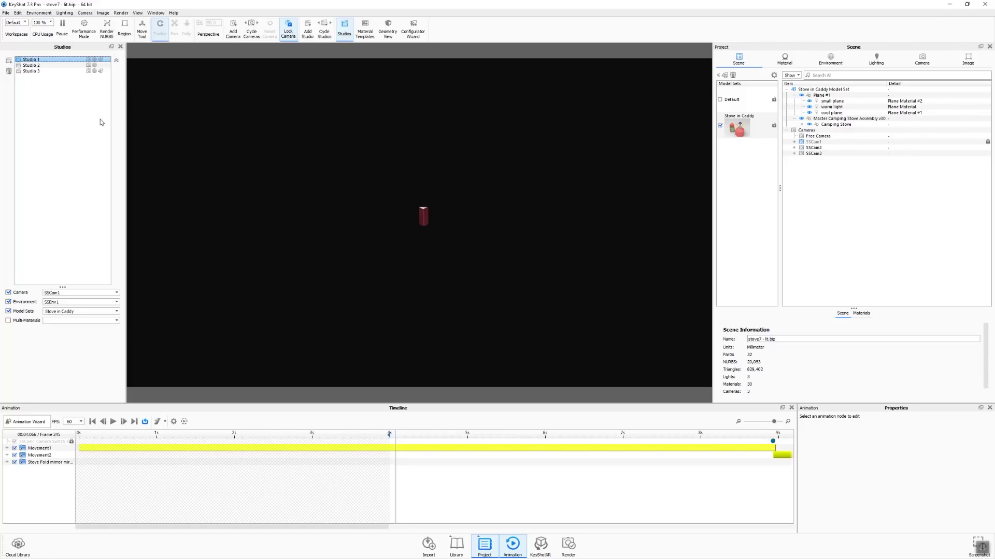
key(o)
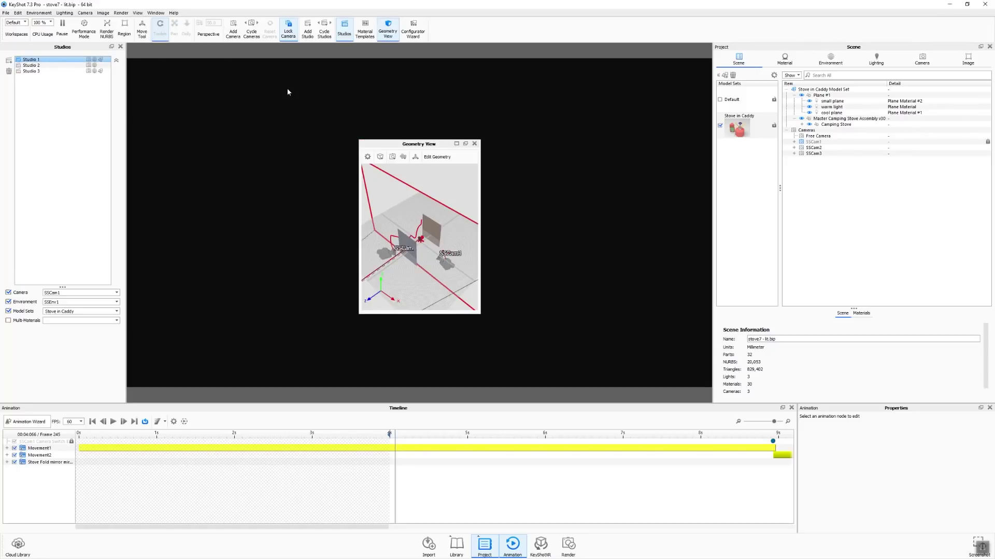
drag(433, 145, 632, 5)
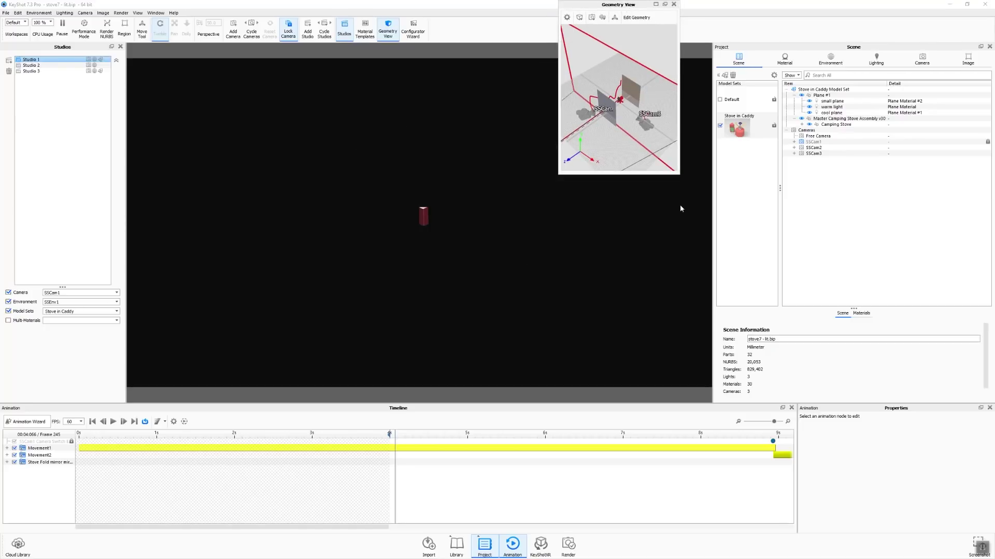
drag(680, 176, 969, 548)
drag(736, 412, 803, 409)
- Examine the camera animation paths, light planes and caddy from several angles in the Geometry View
scroll(804, 410, down, 10)
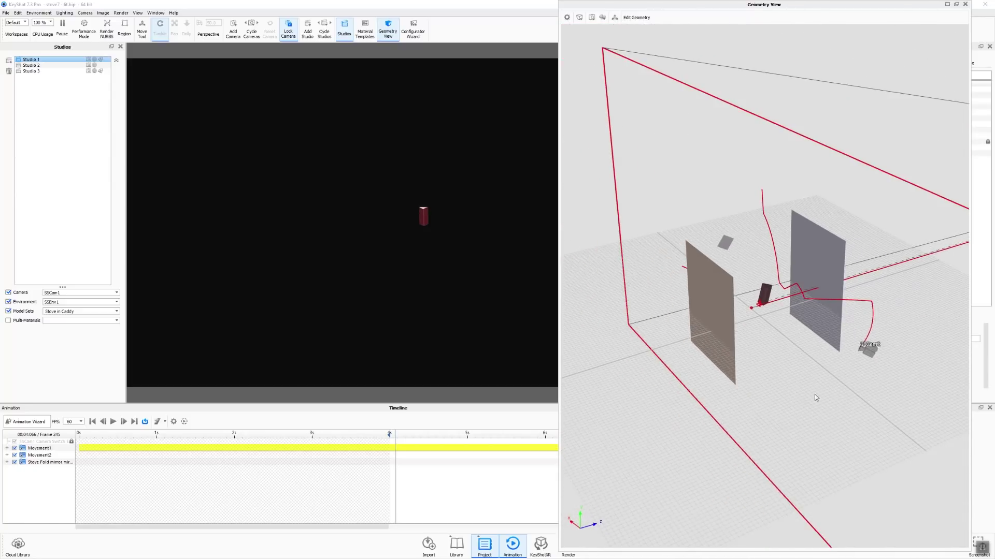
drag(837, 340, 685, 288)
scroll(685, 289, up, 8)
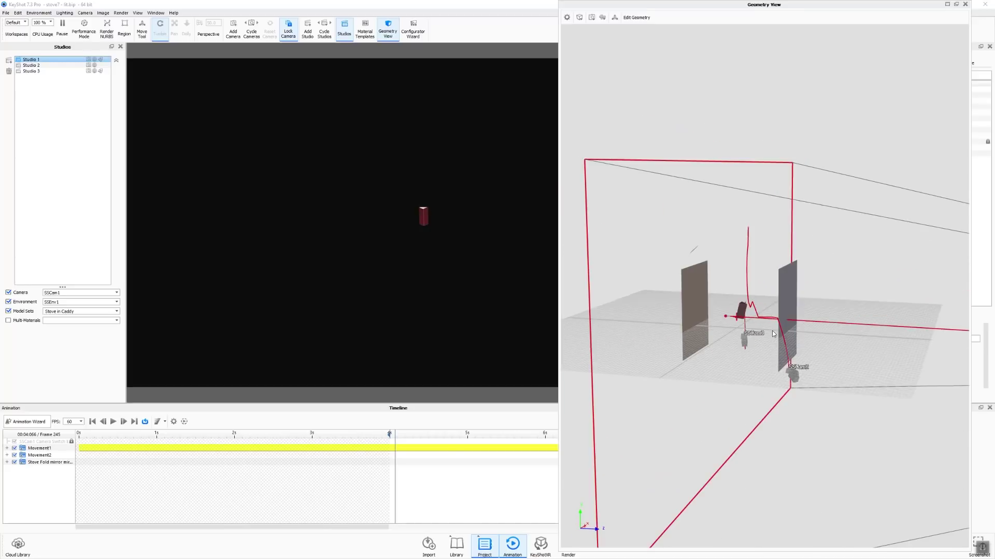
scroll(731, 350, up, 1)
middle_drag(731, 350, 719, 279)
drag(719, 280, 725, 248)
scroll(645, 324, down, 2)
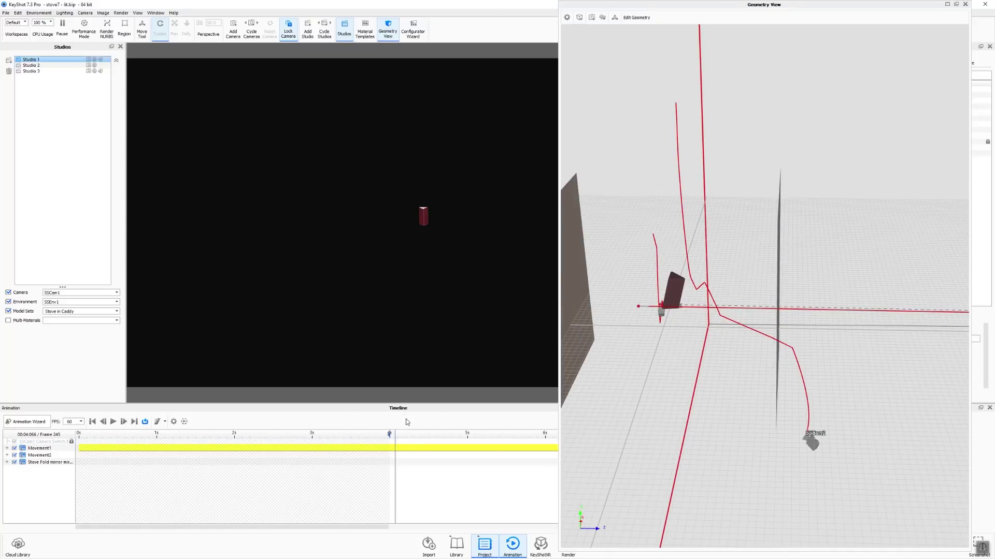
- Play the animation with a pause at about 16.6 seconds, stop at about 19.4 seconds, and close the Geometry View
click(114, 422)
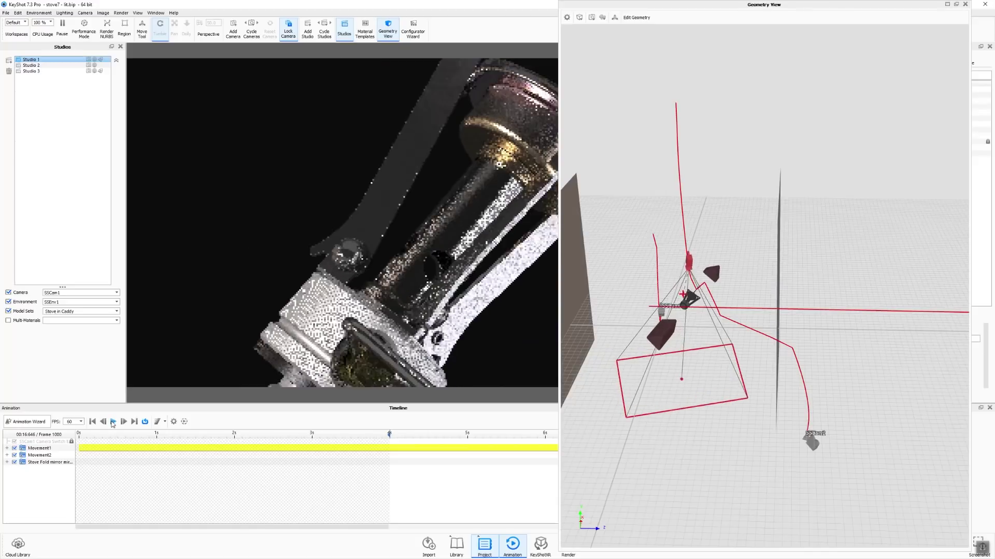
click(113, 422)
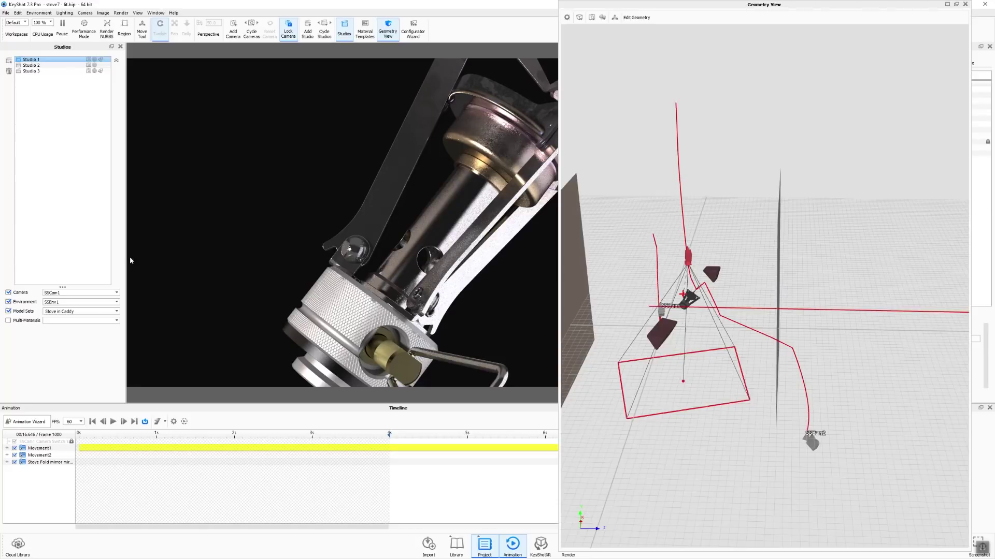
click(113, 422)
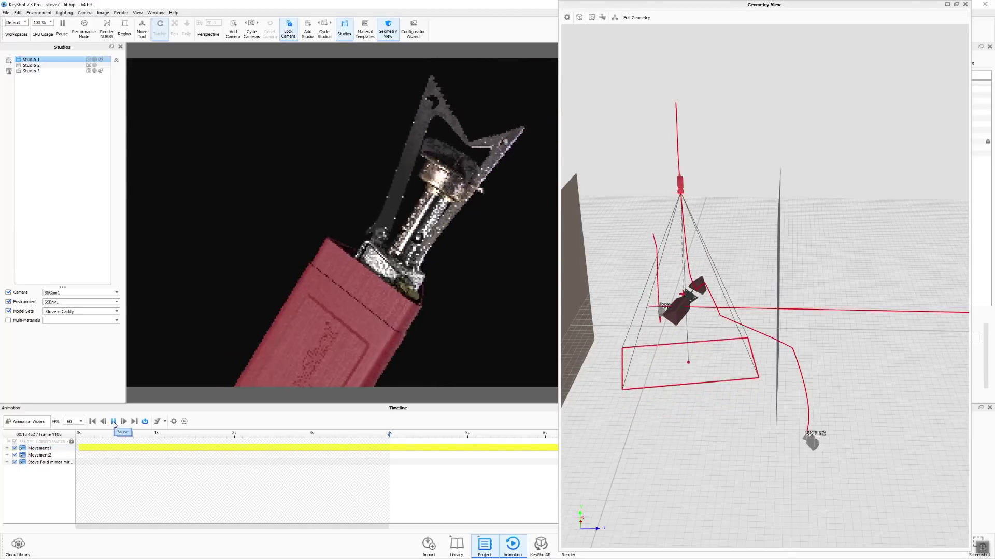
click(113, 421)
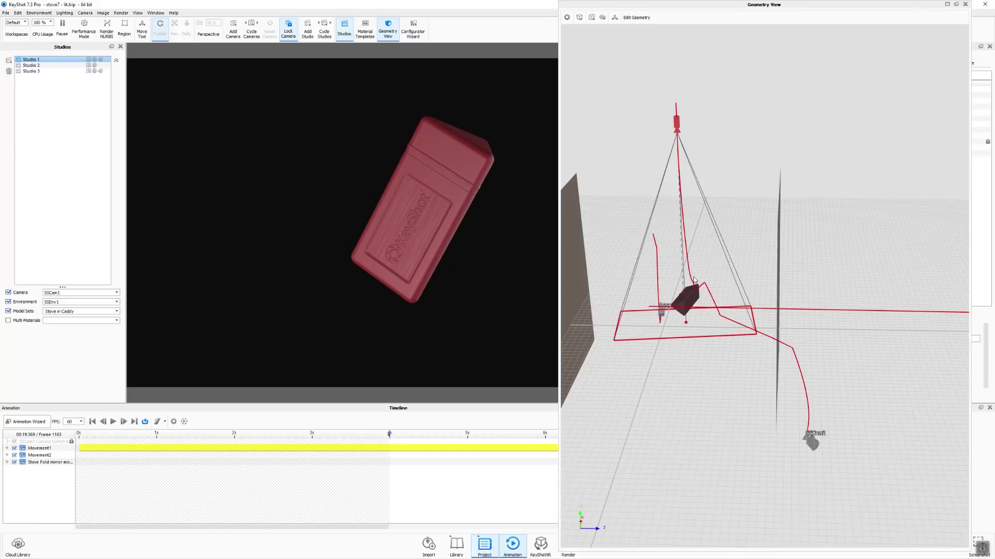
click(965, 4)
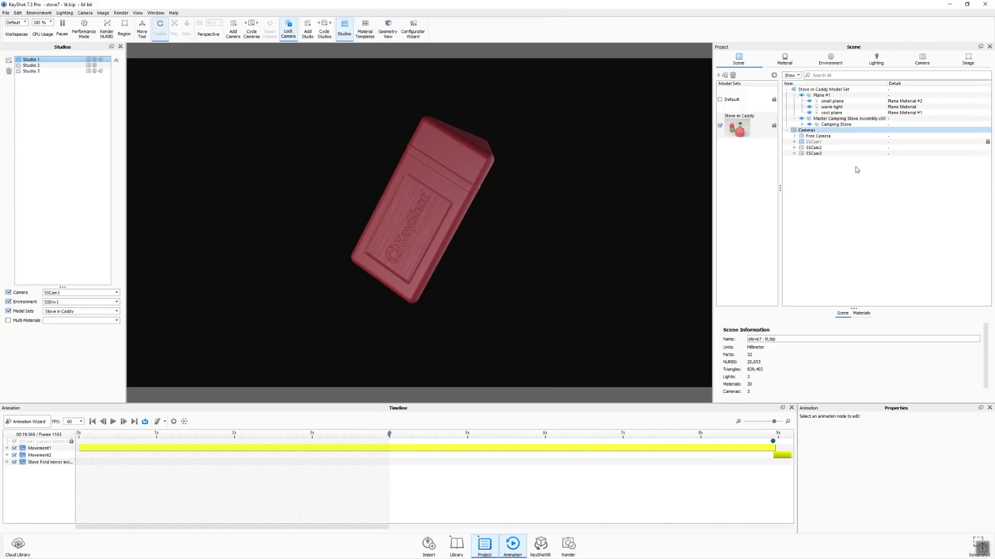
- Scrub to about 9.7 seconds with Studio 1 active, showing about 13 seconds of the timeline
click(739, 422)
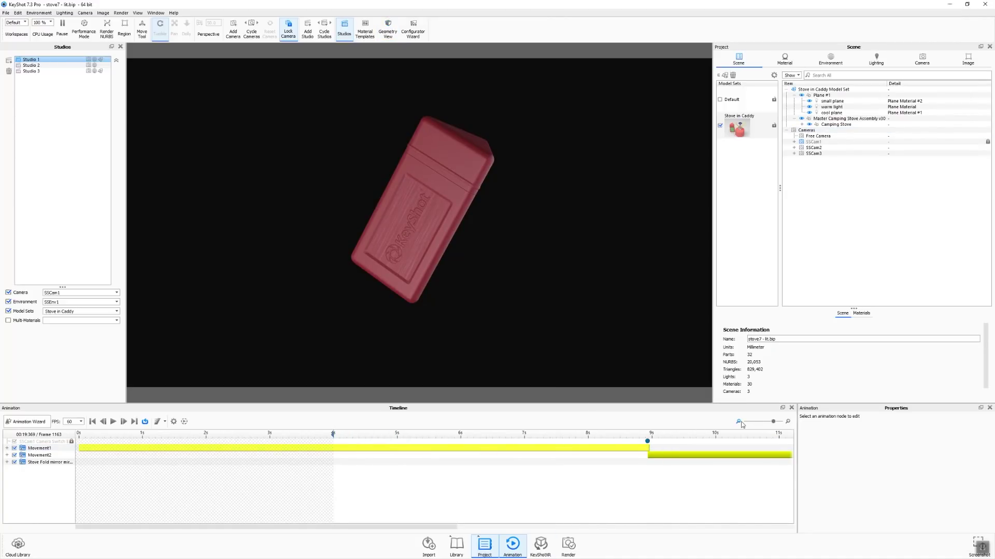
click(739, 421)
drag(524, 435, 615, 443)
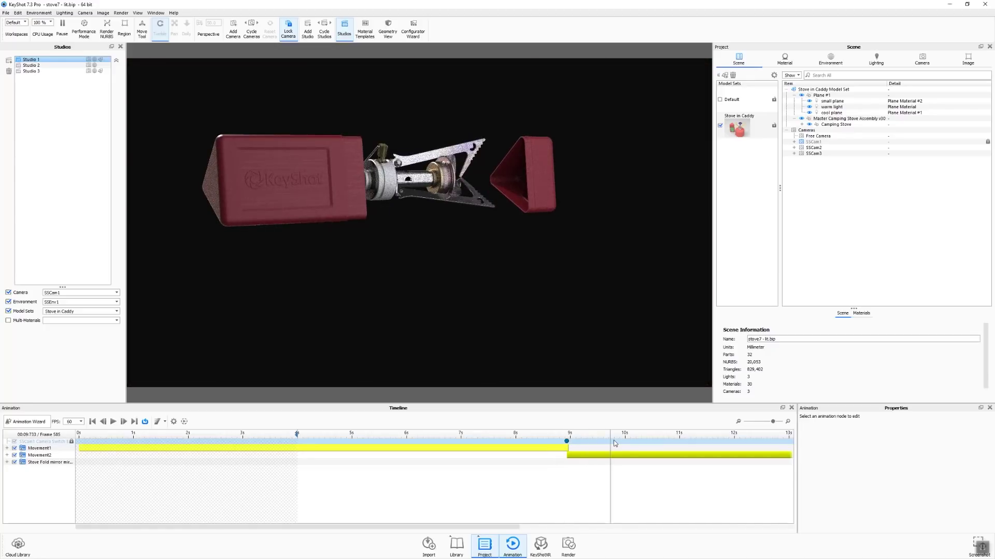
click(44, 60)
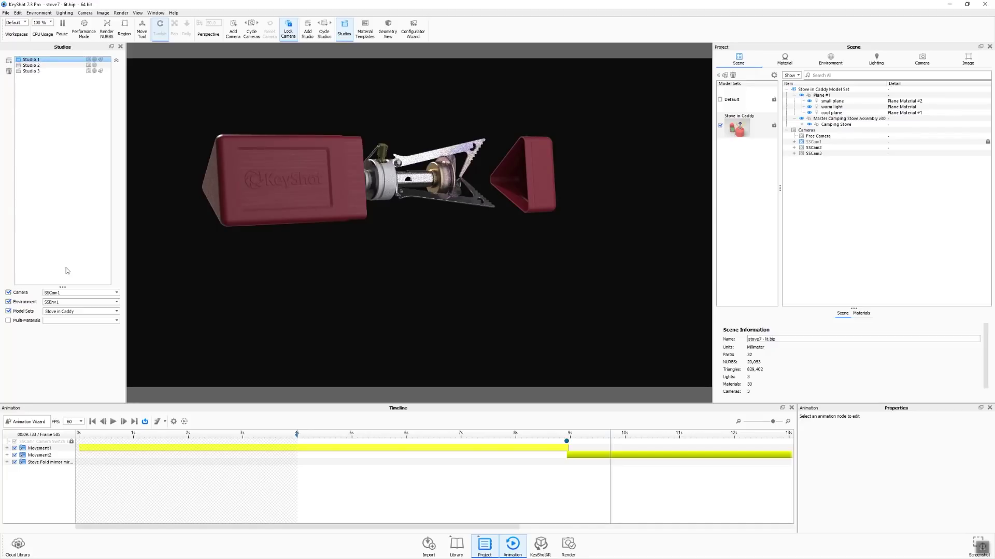
- Activate Studio 2 and move the playhead to about 11.3 seconds
click(38, 66)
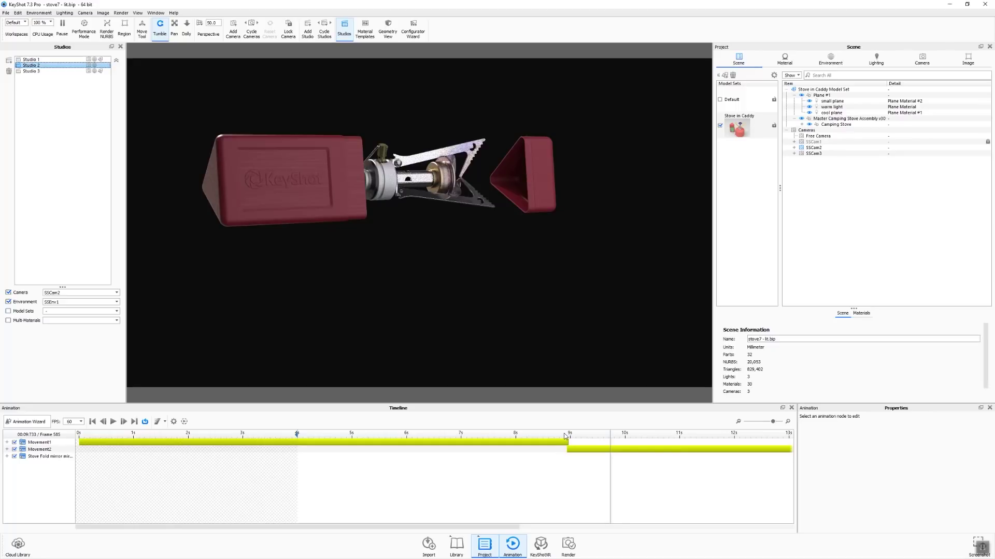
click(679, 434)
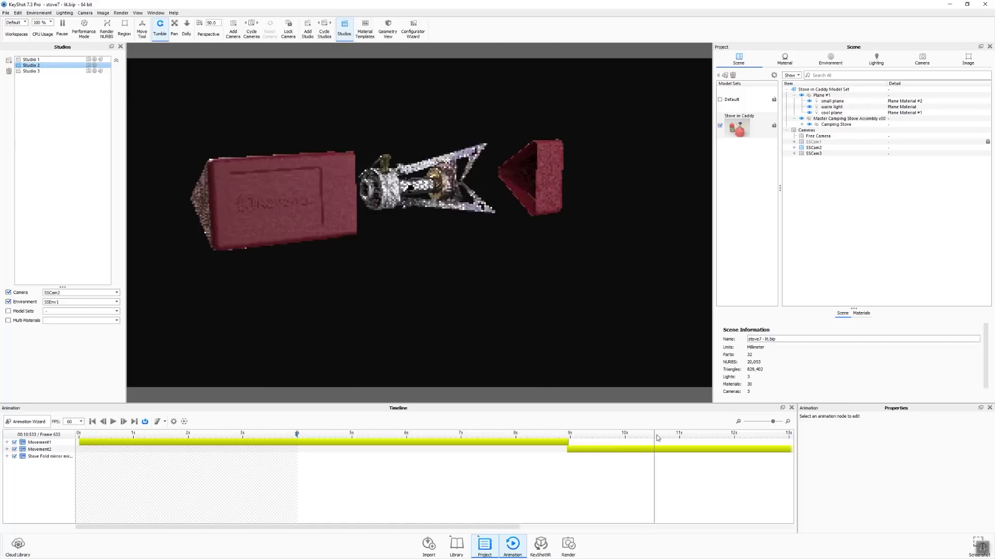
drag(680, 434, 694, 436)
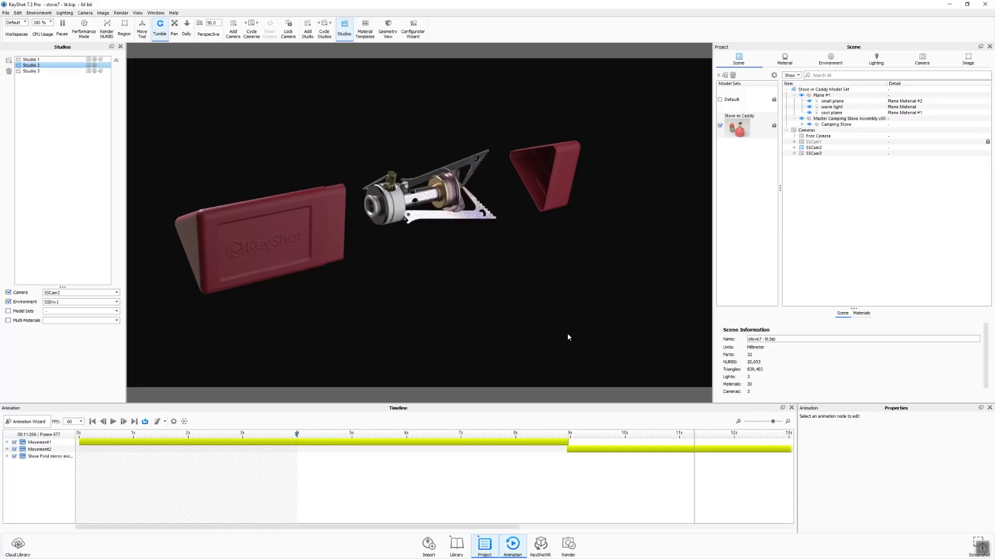
- Reopen the Geometry View, examine the SSCam2 position and path around the stove, and close it again
key(o)
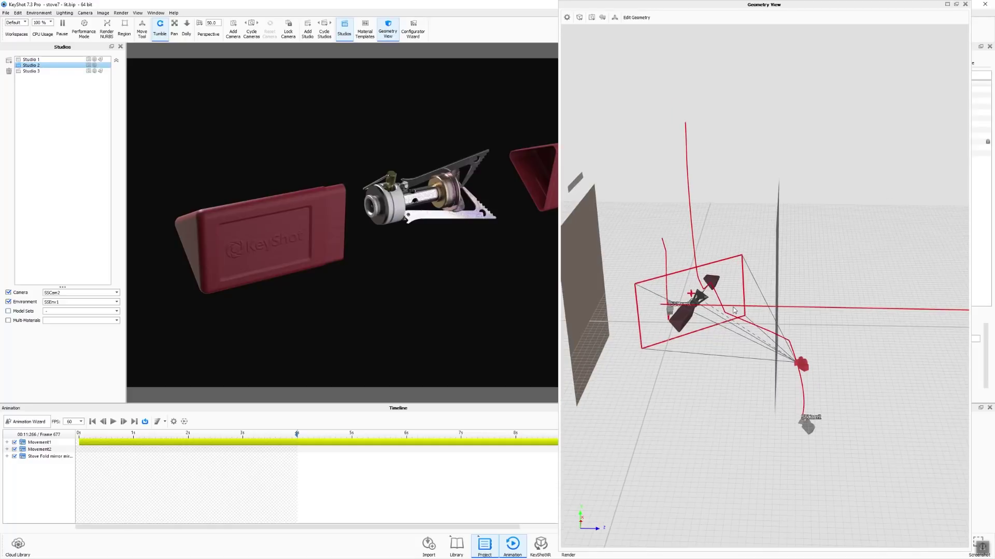
drag(740, 341, 763, 253)
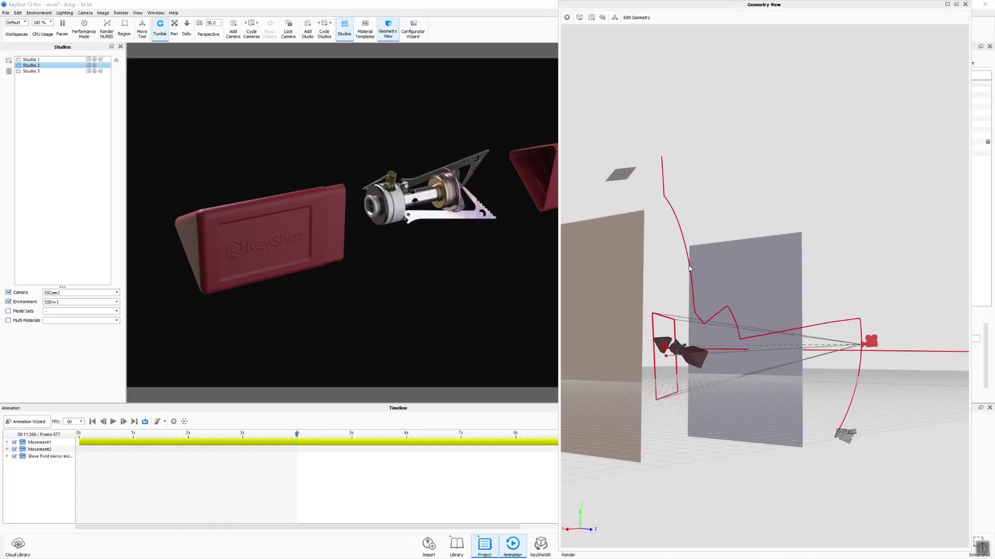
drag(623, 247, 627, 254)
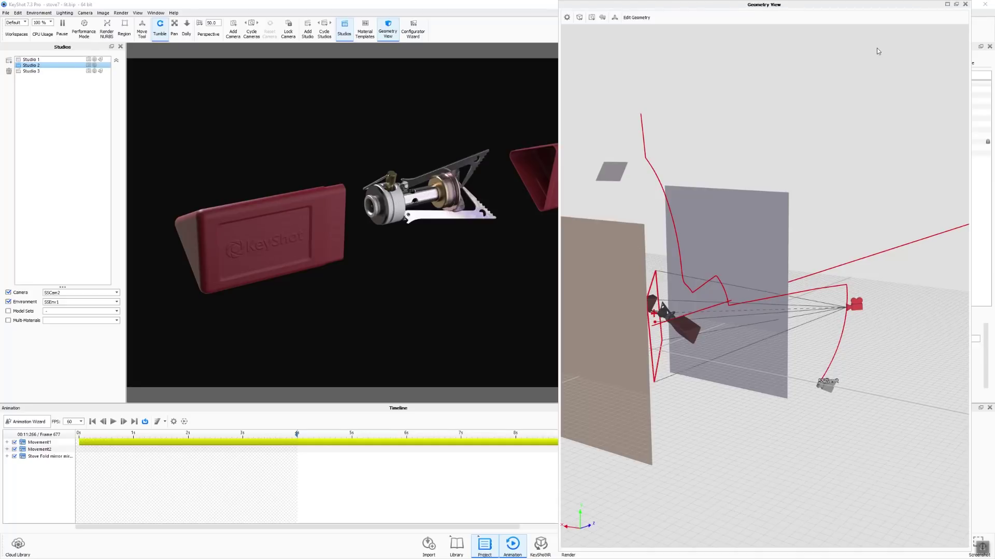
click(965, 4)
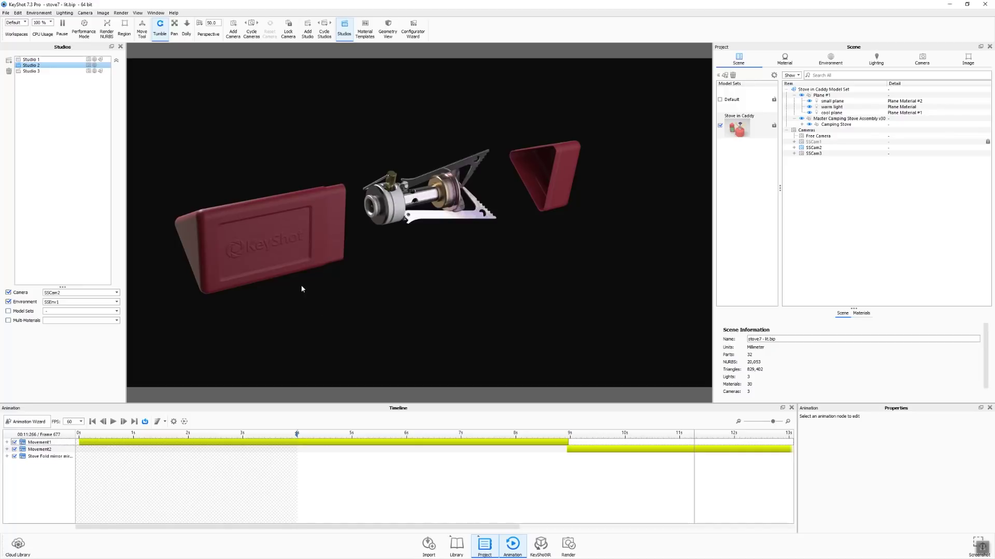
- Activate Studio 3, set the playback range to start at 1 second, and place the playhead there
click(32, 71)
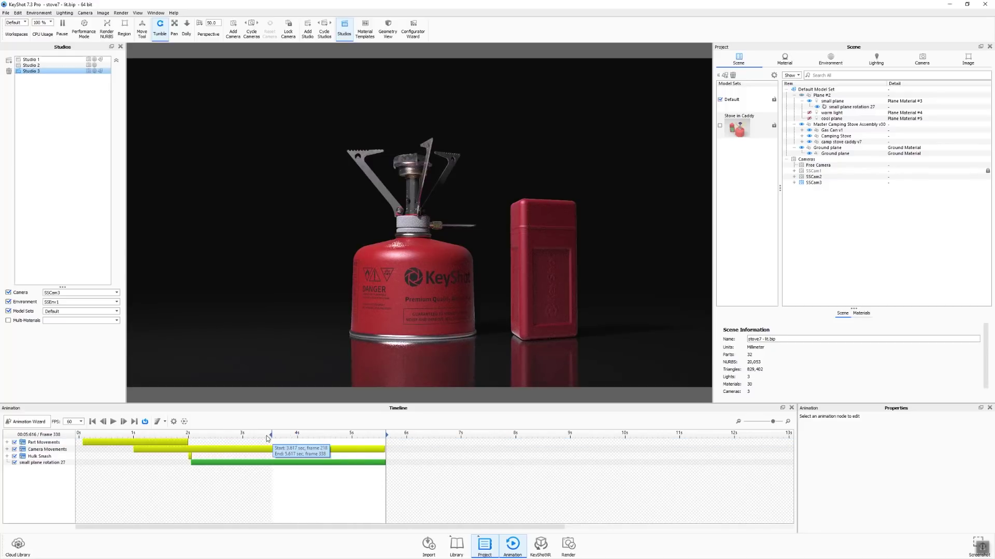
mouse_move(135, 436)
mouse_down()
mouse_move(102, 437)
mouse_move(133, 436)
mouse_up()
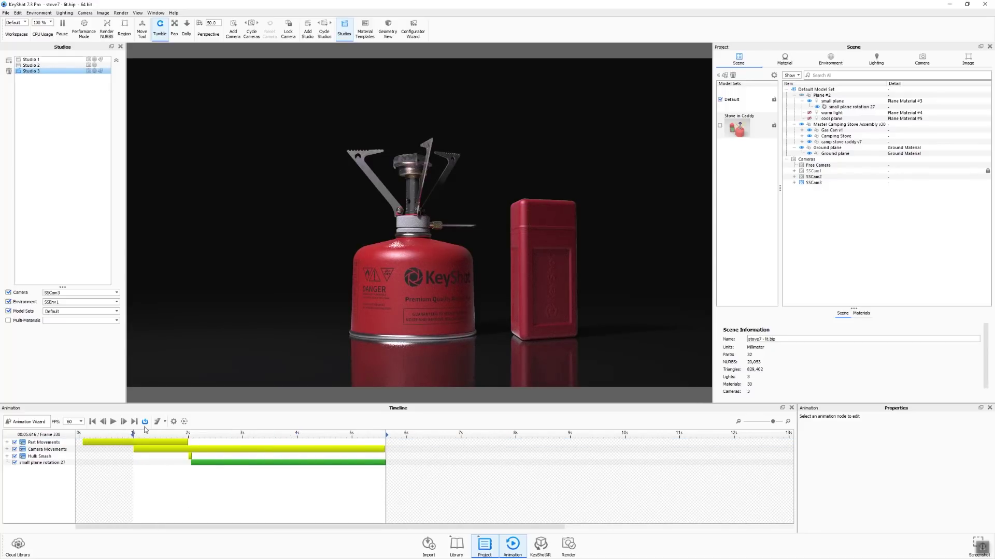
click(132, 433)
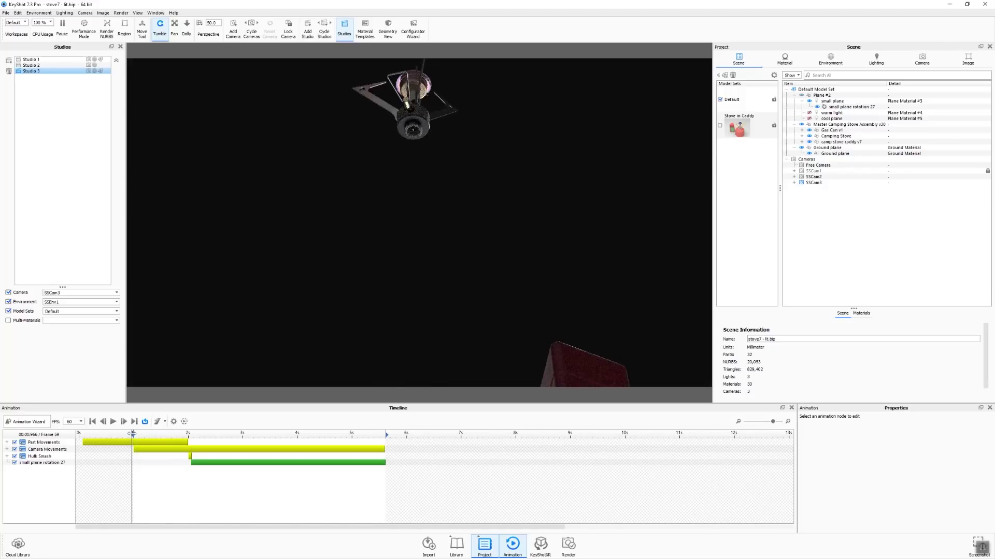
- Play the Studio 3 animation, pause it, and scrub to about 3.75 seconds to view the assembled stove
click(124, 423)
click(113, 422)
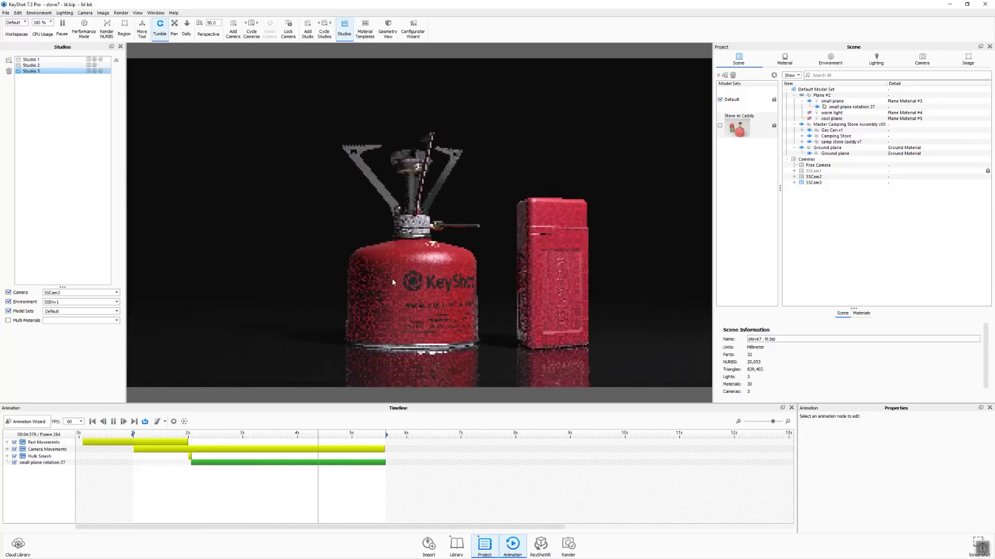
click(114, 422)
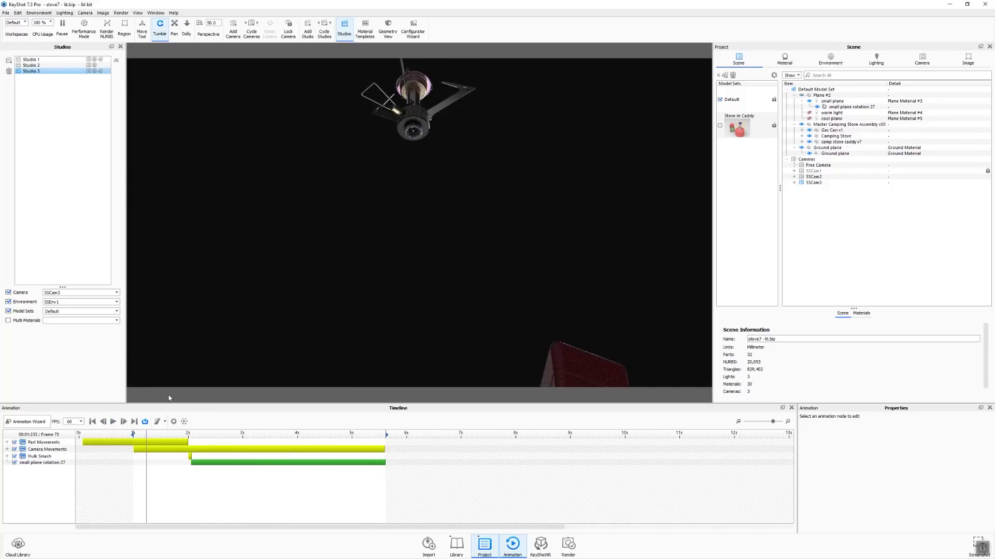
drag(135, 436, 283, 434)
click(318, 457)
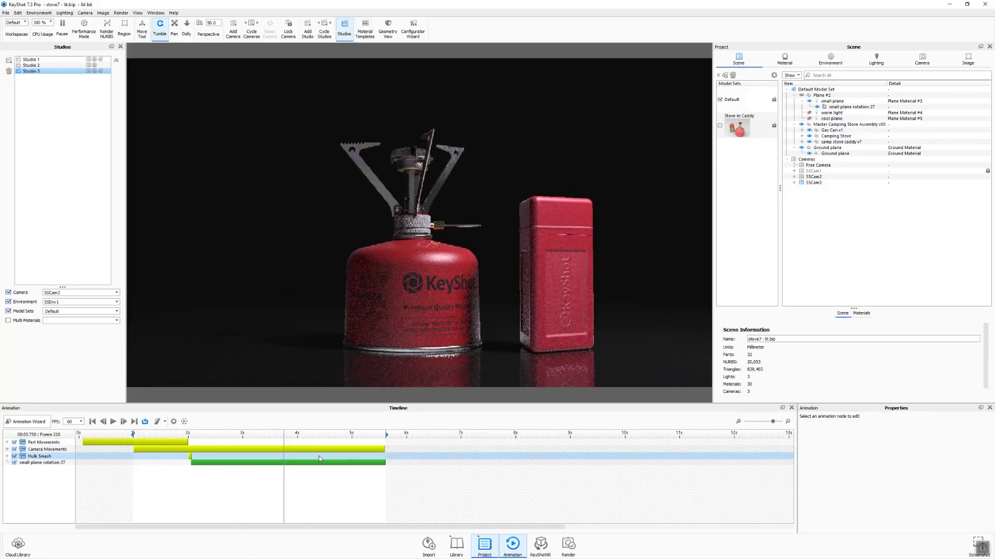
- Open the Geometry View and orbit the scene to examine the SSCam3 camera and its animation path
key(o)
scroll(642, 382, down, 2)
mouse_move(661, 389)
mouse_down()
mouse_move(678, 400)
mouse_move(670, 395)
mouse_up()
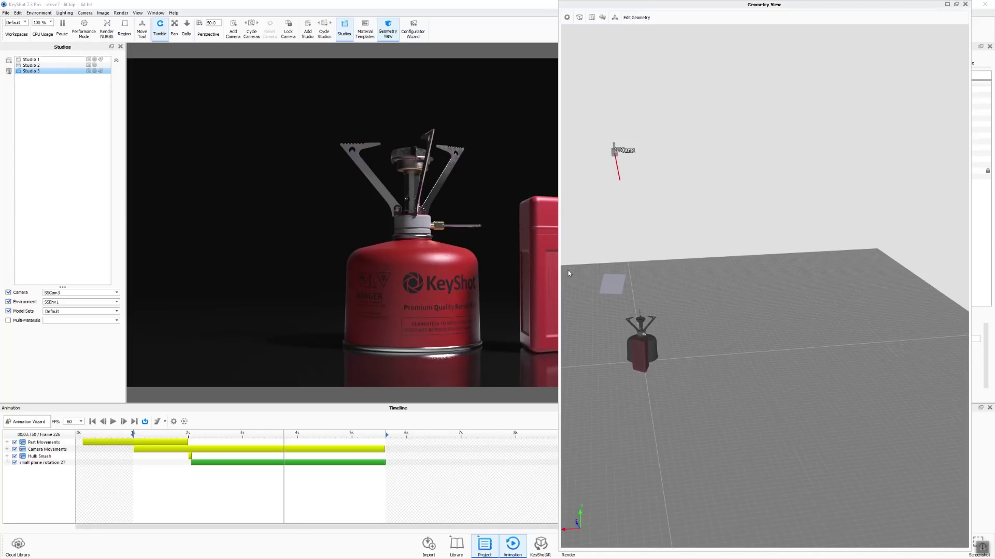
drag(652, 320, 691, 297)
drag(680, 330, 722, 369)
scroll(722, 369, up, 3)
drag(704, 411, 749, 327)
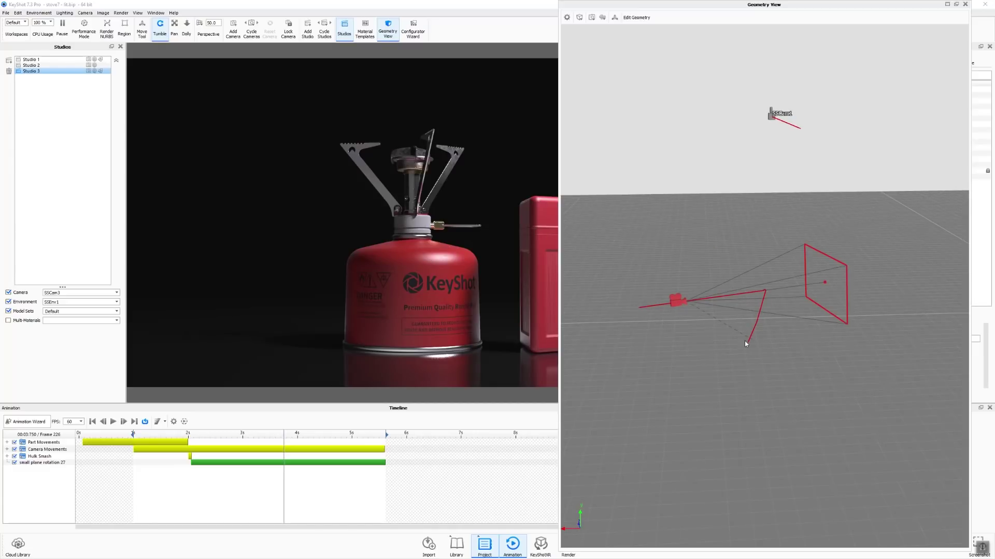
- Scrub the animation from before the playback range to about 4.4 seconds, viewing the camera, stove and light plane together in the Geometry View
click(124, 432)
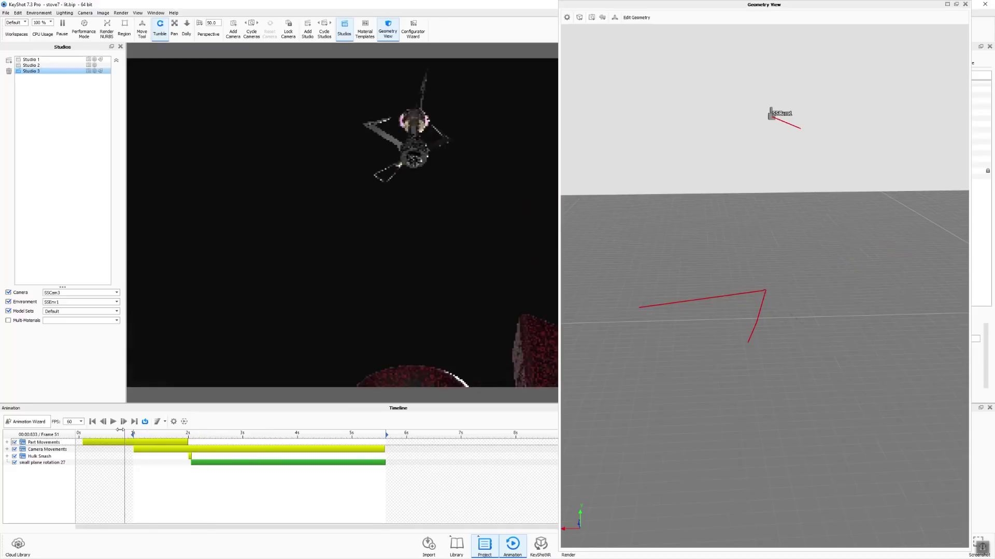
drag(119, 430, 321, 420)
drag(794, 182, 823, 108)
drag(838, 164, 838, 170)
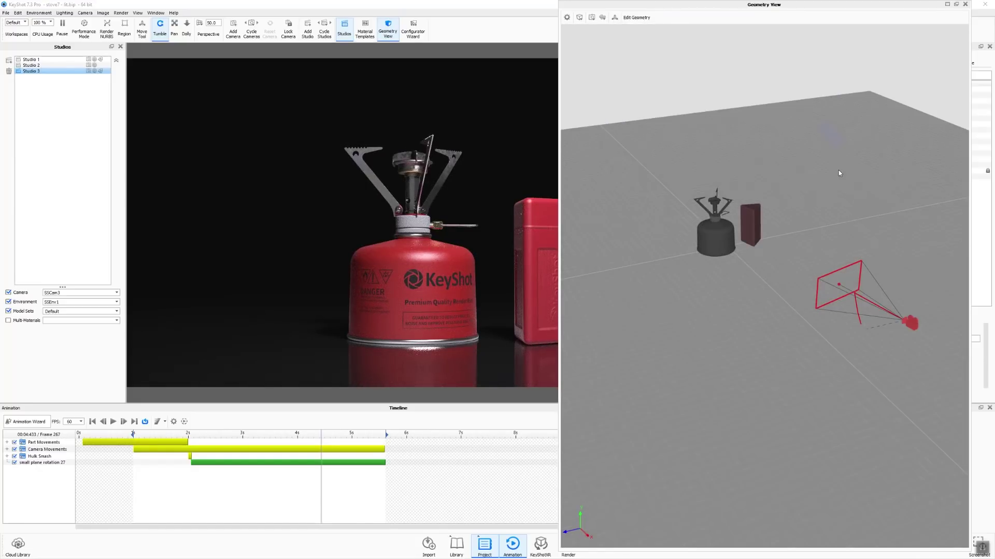
- Scrub back and forth between about 2 and 4.4 seconds to compare the light plane's rotation with the render, leaving the playhead at about 3.27 seconds
click(197, 435)
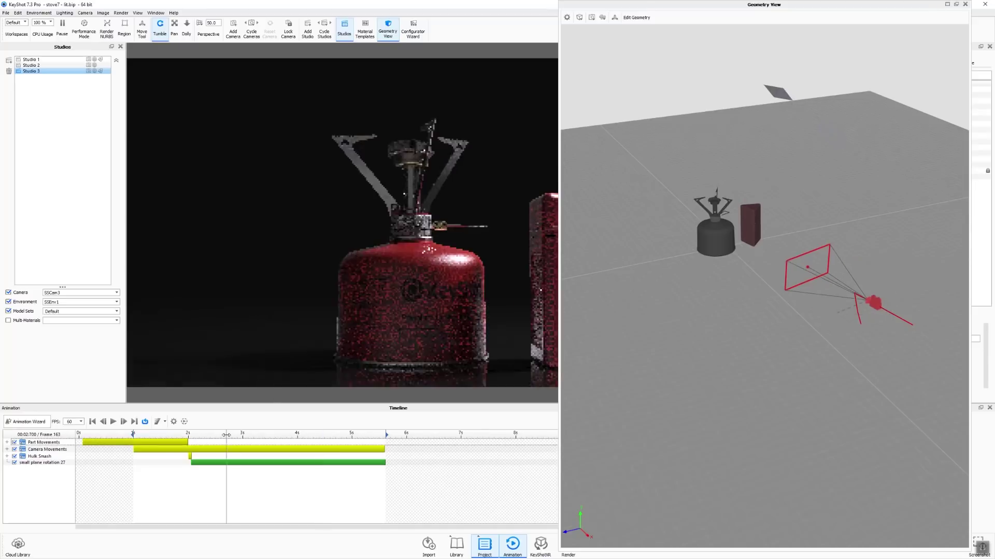
drag(197, 435, 320, 432)
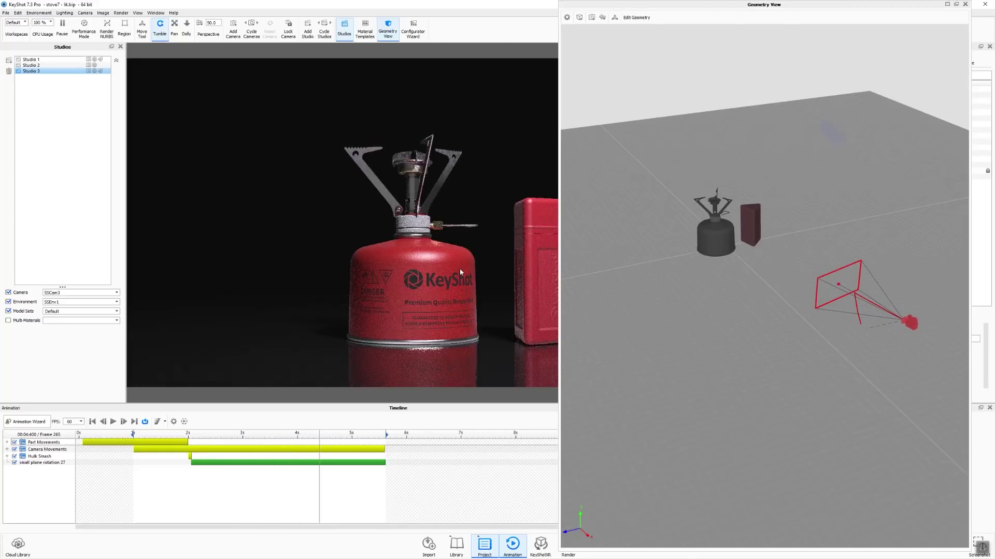
click(257, 434)
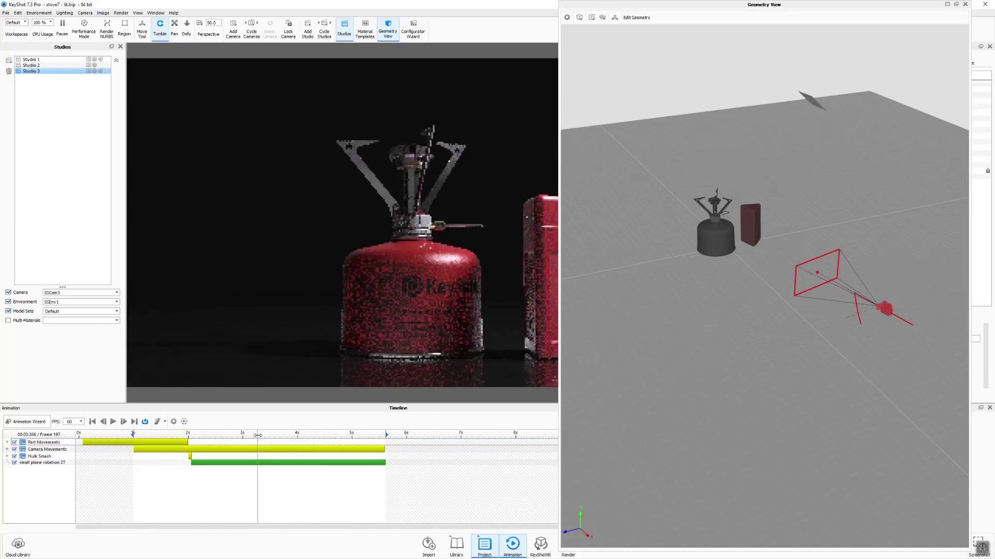
- Activate the Move Tool on the small plane in the Geometry View and set its pivot to Gas Can v1
right_click(816, 106)
click(824, 112)
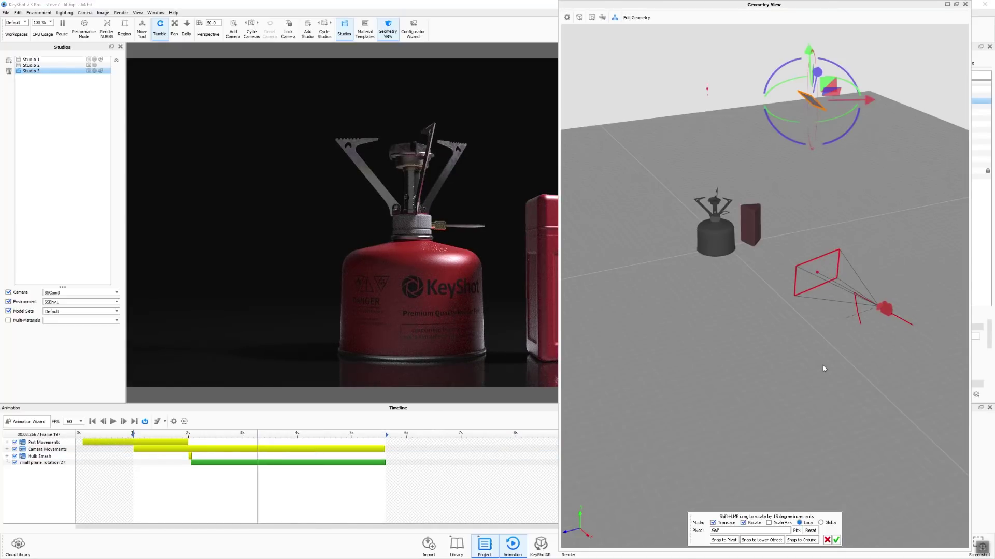
click(796, 531)
click(718, 240)
click(610, 228)
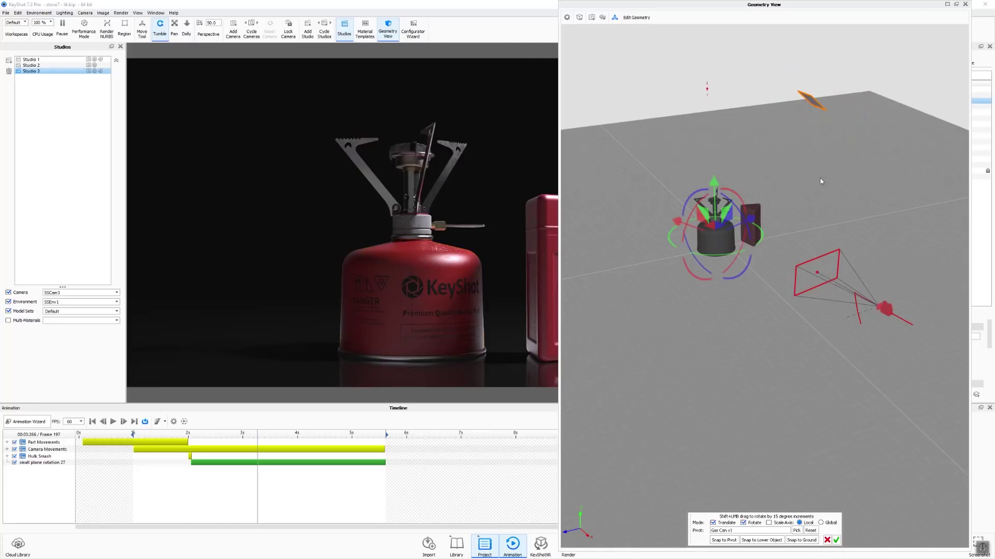
- Rotate the small plane around the gas can's vertical axis, accept the transformation, and close the Geometry View
drag(760, 238, 741, 246)
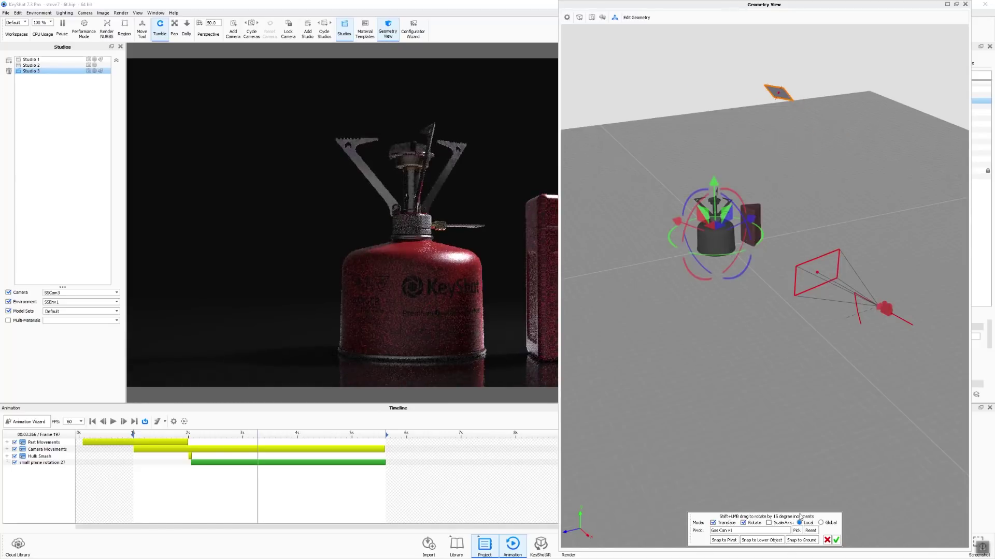
click(837, 540)
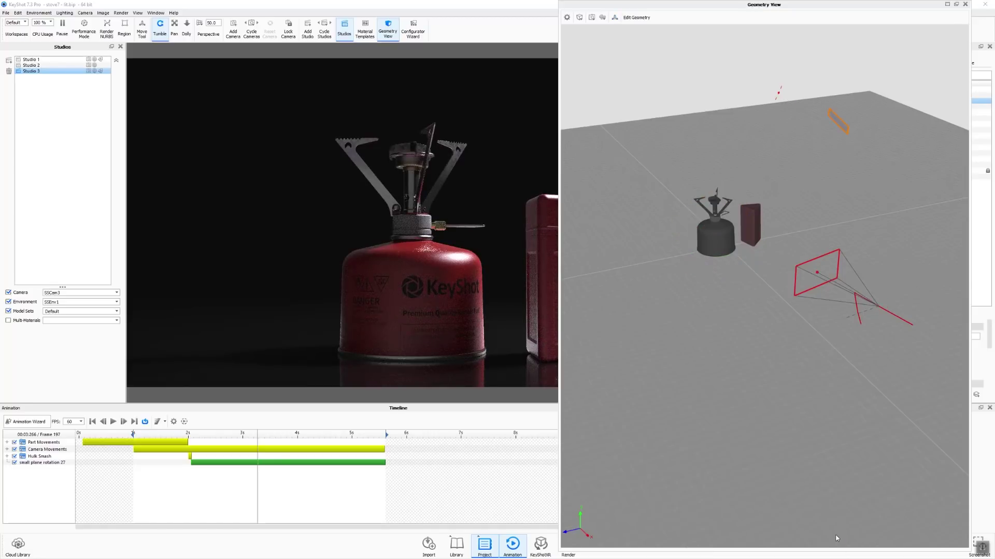
click(966, 5)
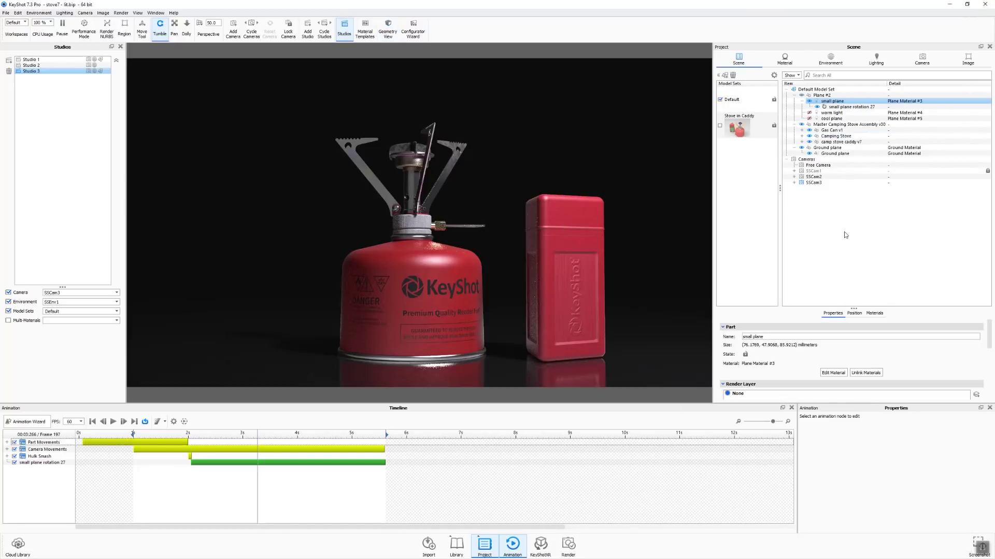